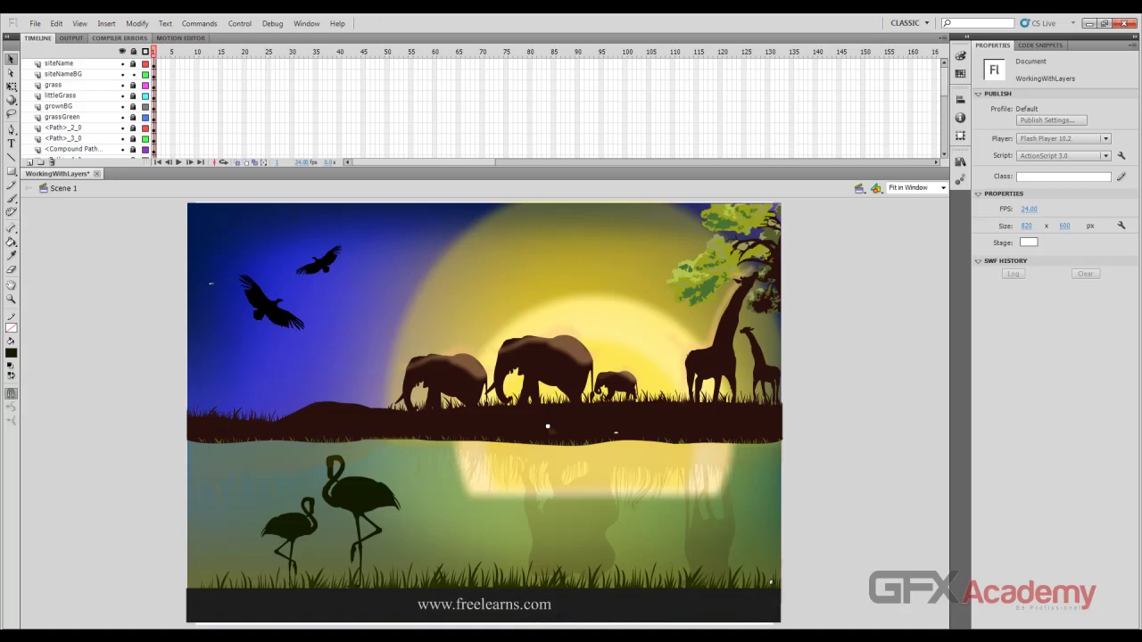
Unlock all layers and try Lock Others on the siteNameBG layer
{"action": "left_click", "coordinate": [133, 51]}
{"action": "left_click", "coordinate": [65, 74]}
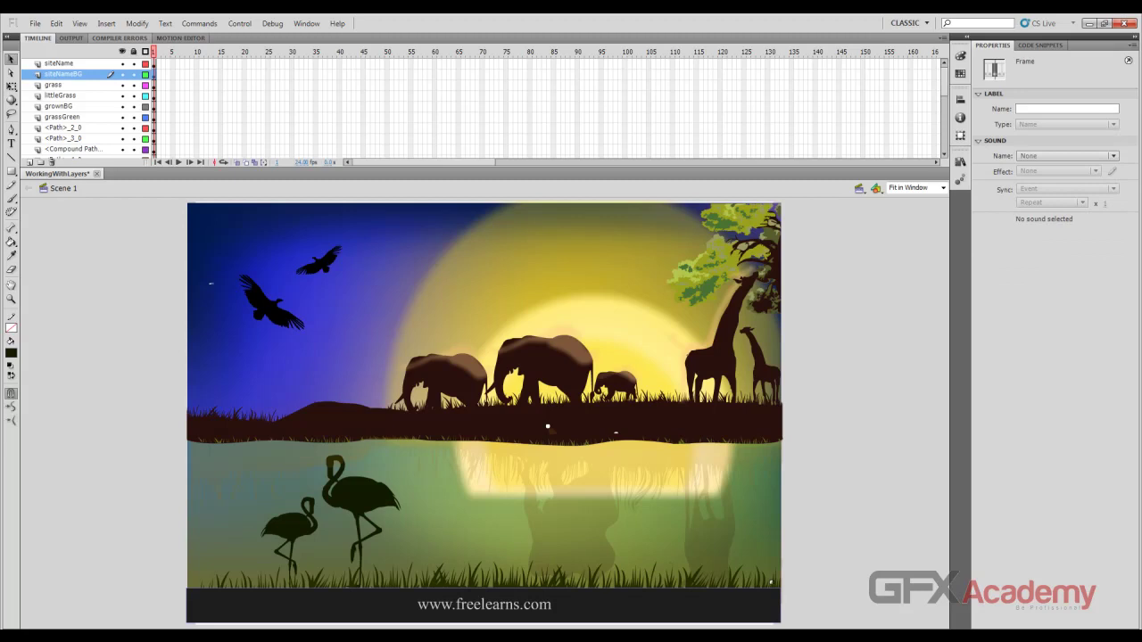
{"action": "right_click", "coordinate": [107, 75]}
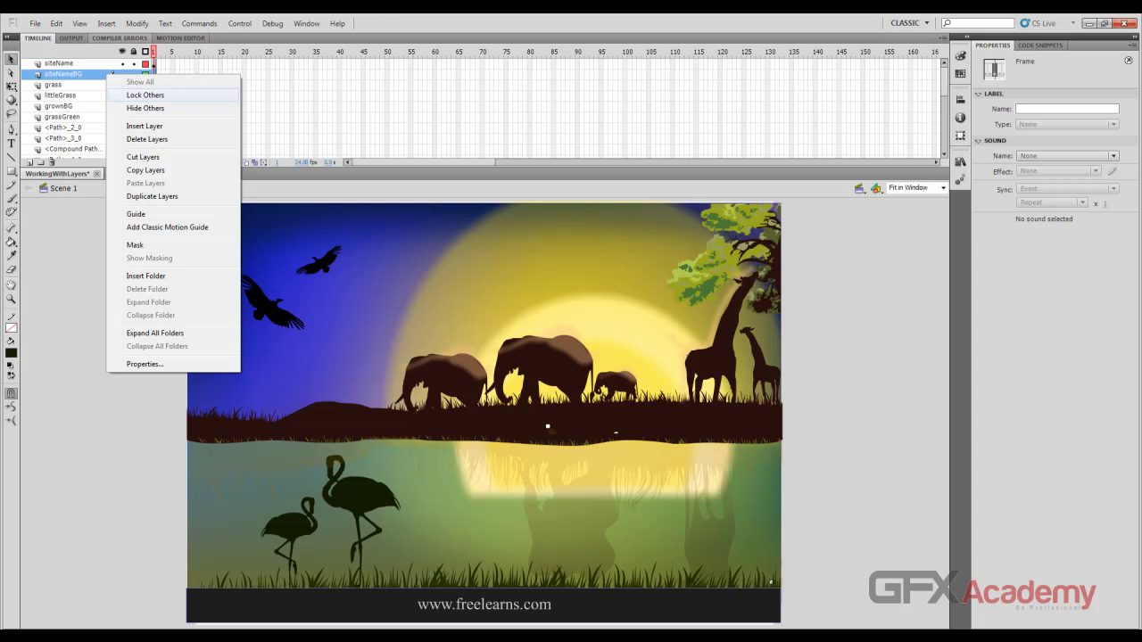
{"action": "left_click", "coordinate": [145, 95]}
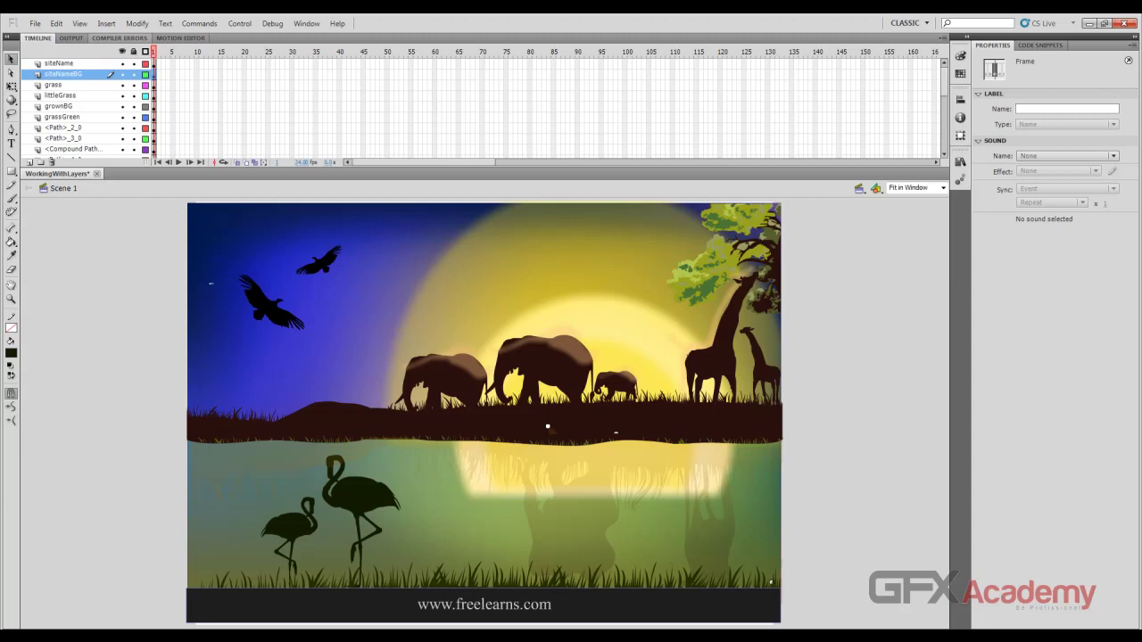
Isolate the siteNameBG layer with Hide Others, and restore the visibility of all layers after hiding it too
{"action": "right_click", "coordinate": [82, 74]}
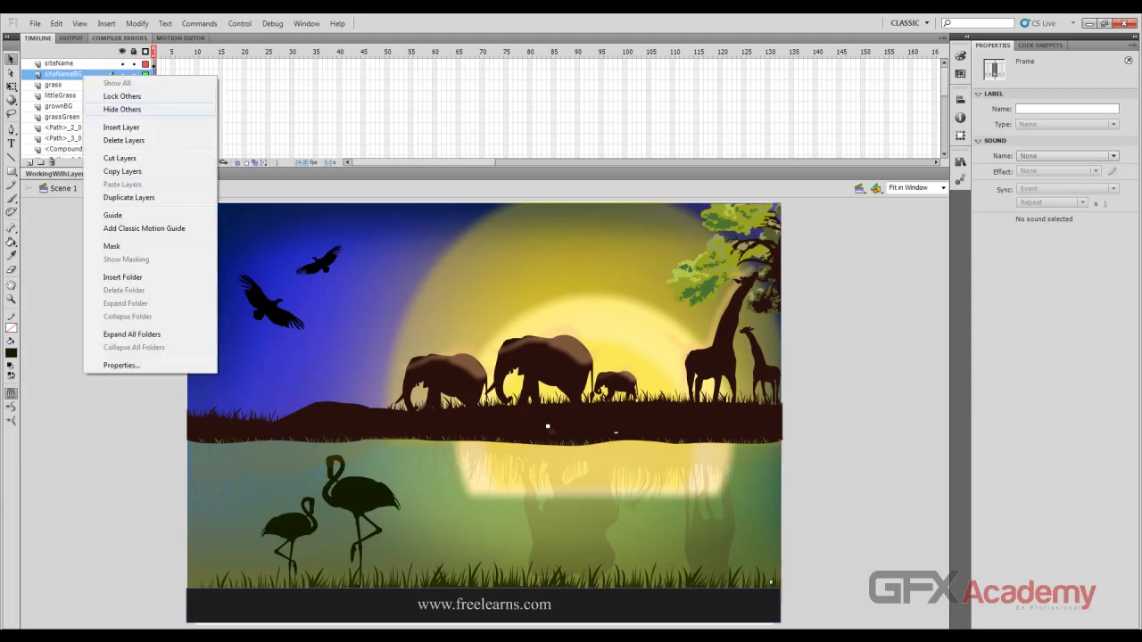
{"action": "left_click", "coordinate": [122, 109]}
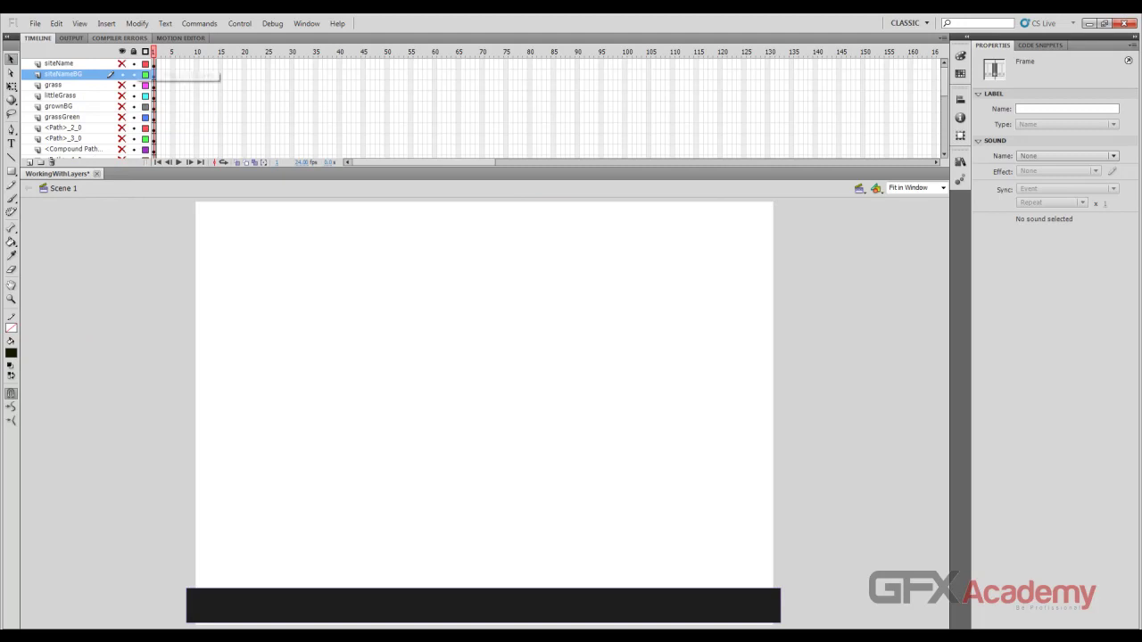
{"action": "left_click", "coordinate": [122, 74]}
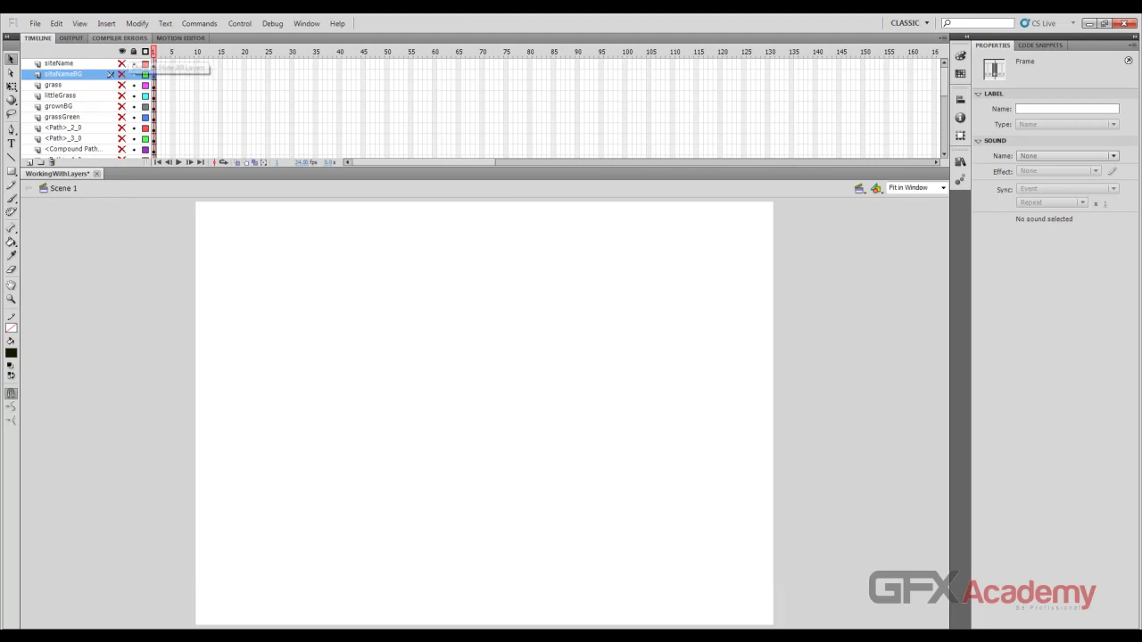
{"action": "left_click", "coordinate": [122, 52]}
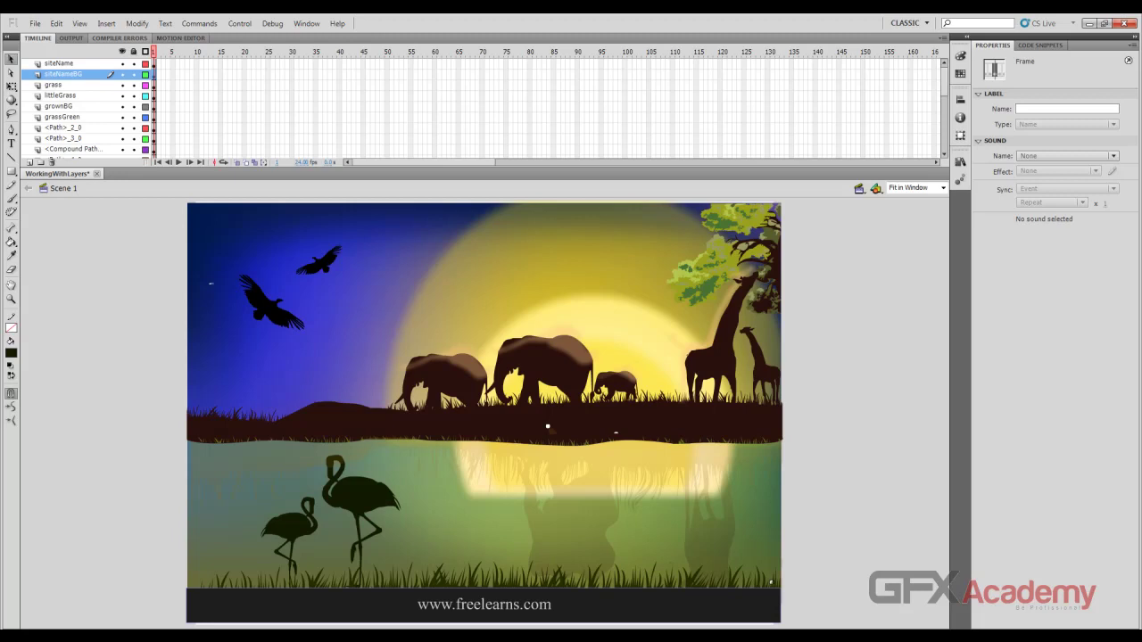
Try locking and hiding all layers other than siteNameBG, and return them all to unlocked and visible
{"action": "left_click", "coordinate": [134, 74], "text": "alt"}
{"action": "left_click", "coordinate": [133, 74], "text": "alt"}
{"action": "left_click", "coordinate": [122, 51]}
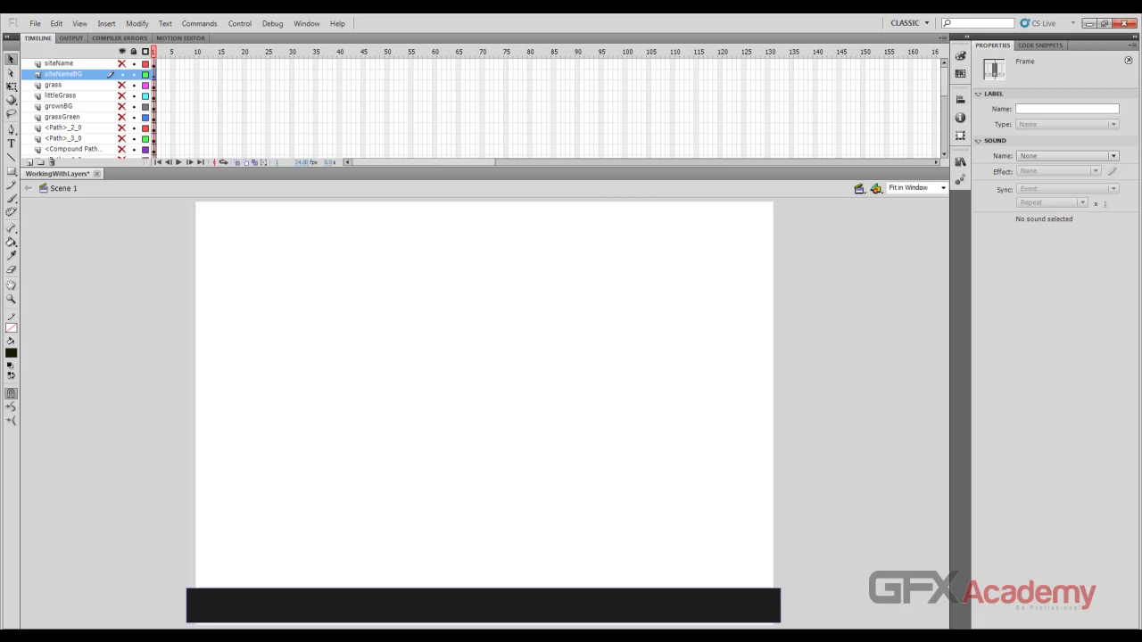
{"action": "left_click", "coordinate": [122, 50]}
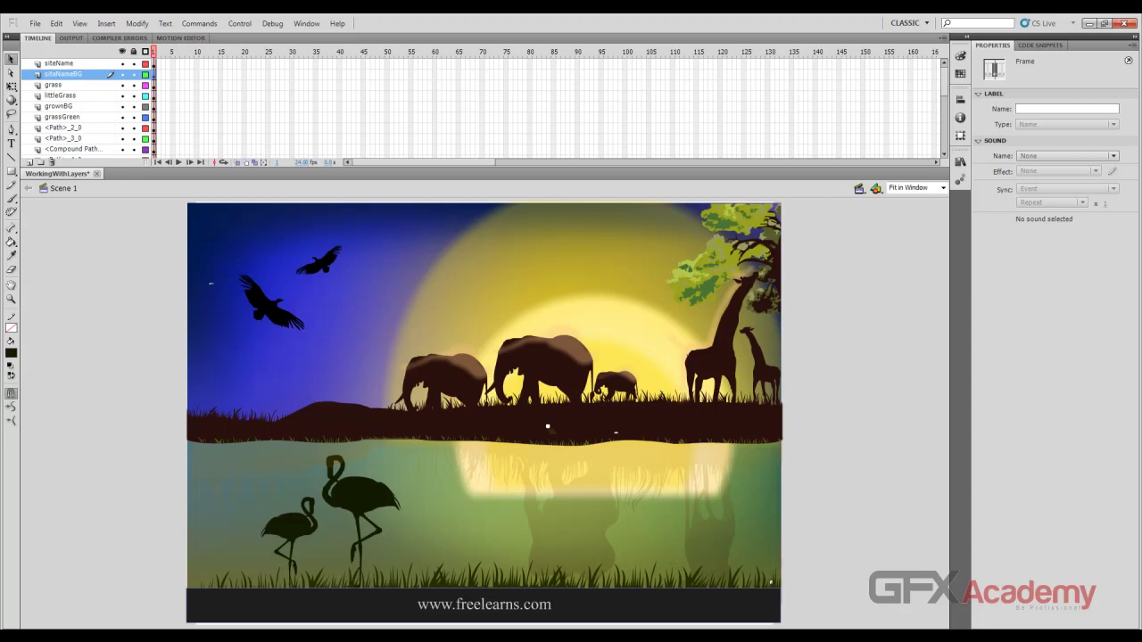
Examine the stacking order of the siteName, siteNameBG and grass layers within the layer list
{"action": "left_click", "coordinate": [60, 63]}
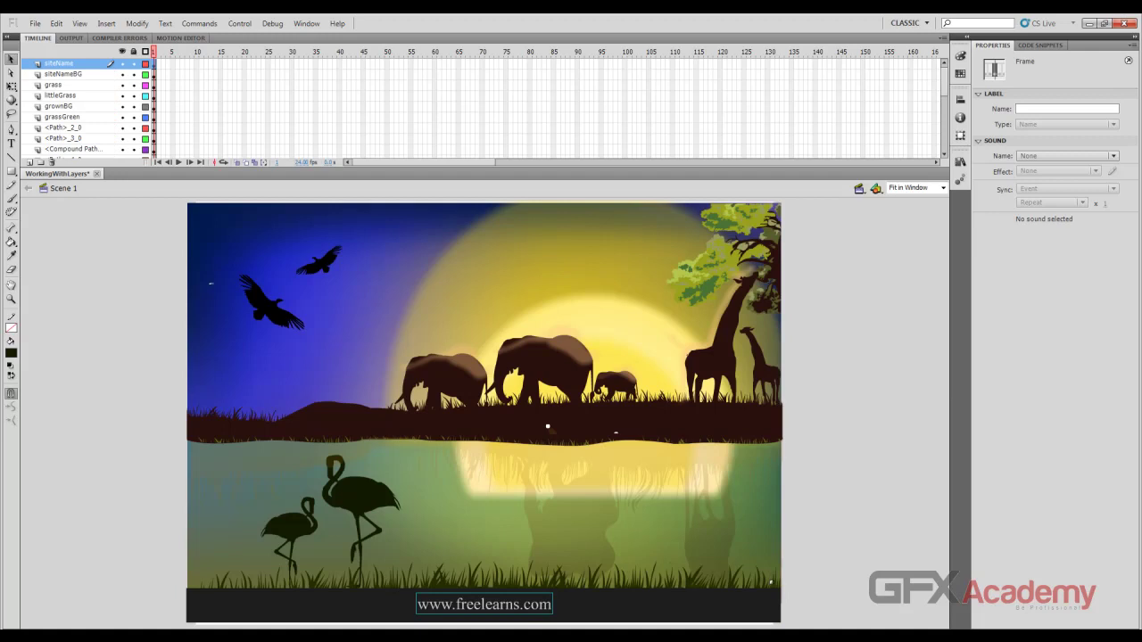
{"action": "left_click", "coordinate": [55, 84]}
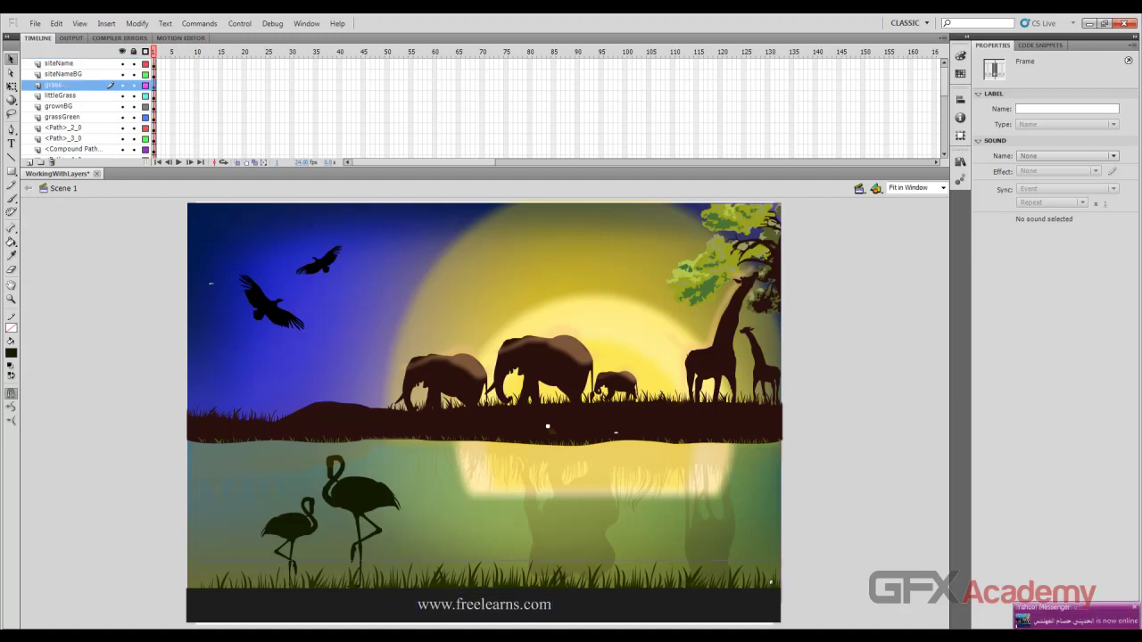
{"action": "scroll", "coordinate": [80, 98], "scroll_direction": "down", "scroll_amount": 10}
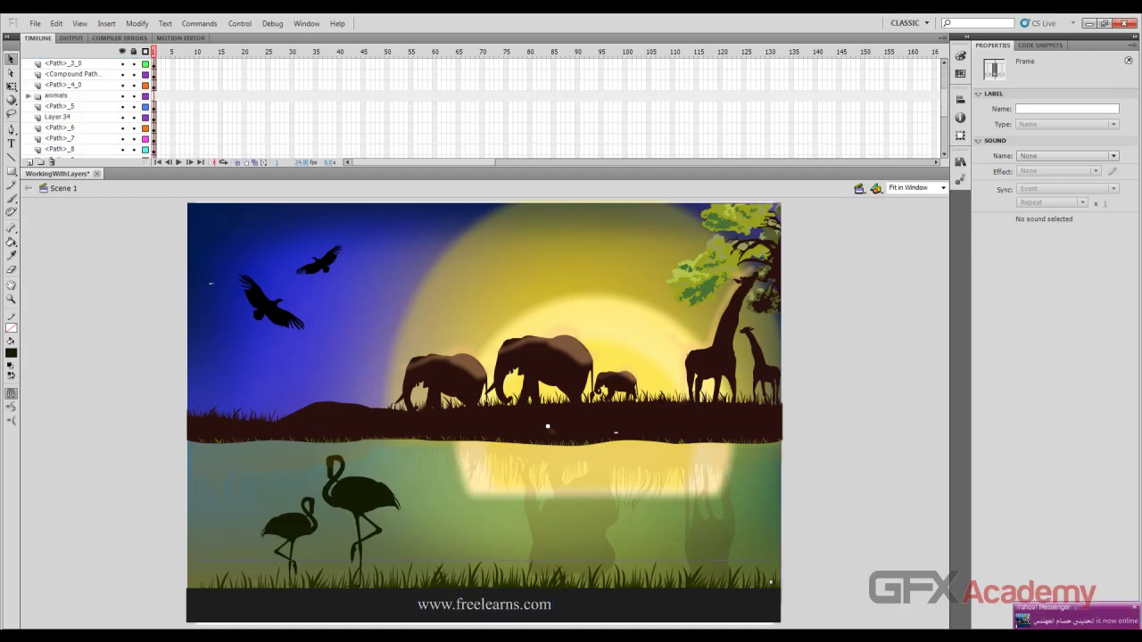
{"action": "scroll", "coordinate": [80, 98], "scroll_direction": "up", "scroll_amount": 10}
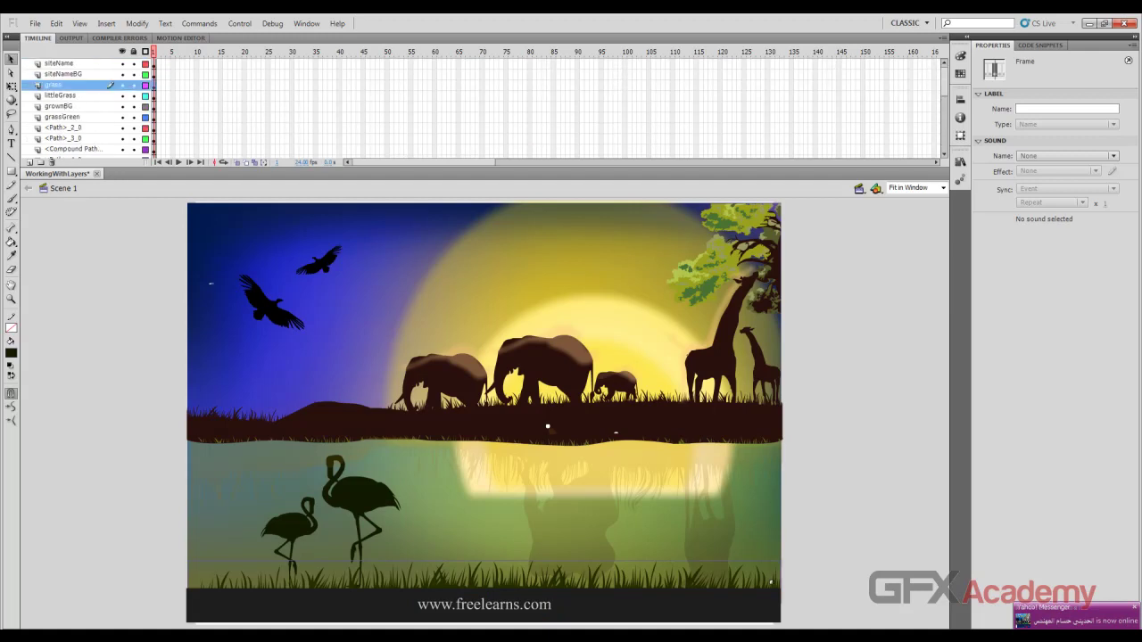
{"action": "mouse_move", "coordinate": [59, 63]}
{"action": "left_mouse_down"}
{"action": "mouse_move", "coordinate": [55, 90]}
{"action": "mouse_move", "coordinate": [59, 61]}
{"action": "left_mouse_up"}
{"action": "left_click", "coordinate": [59, 74]}
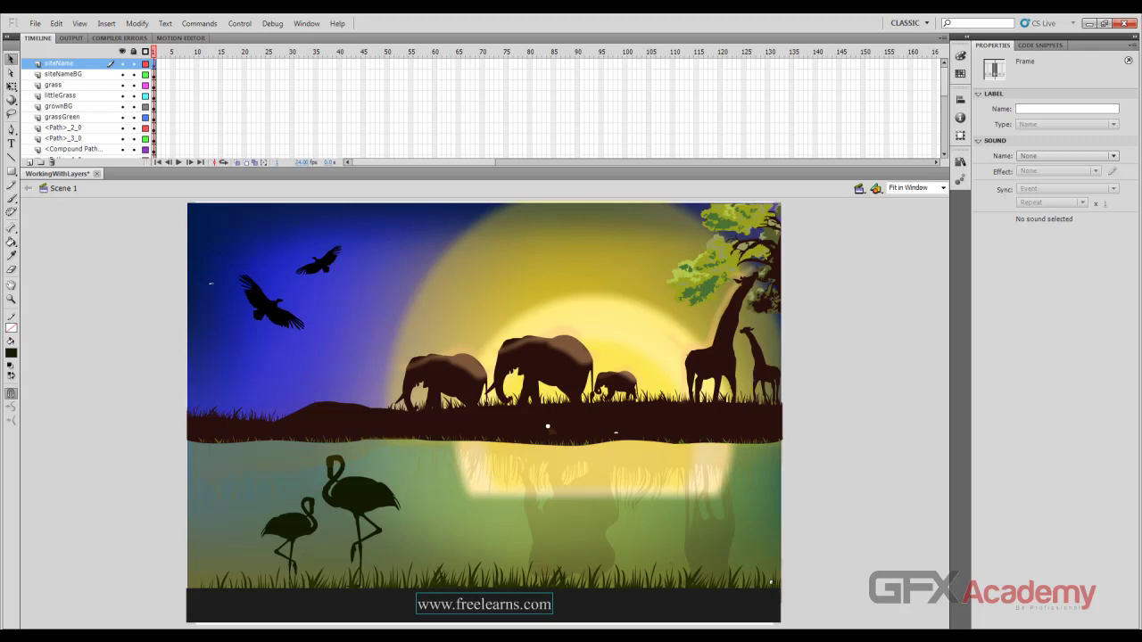
Move the siteNameBG layer above siteName, and restore siteName to the top of the layer stack
{"action": "left_click", "coordinate": [62, 74]}
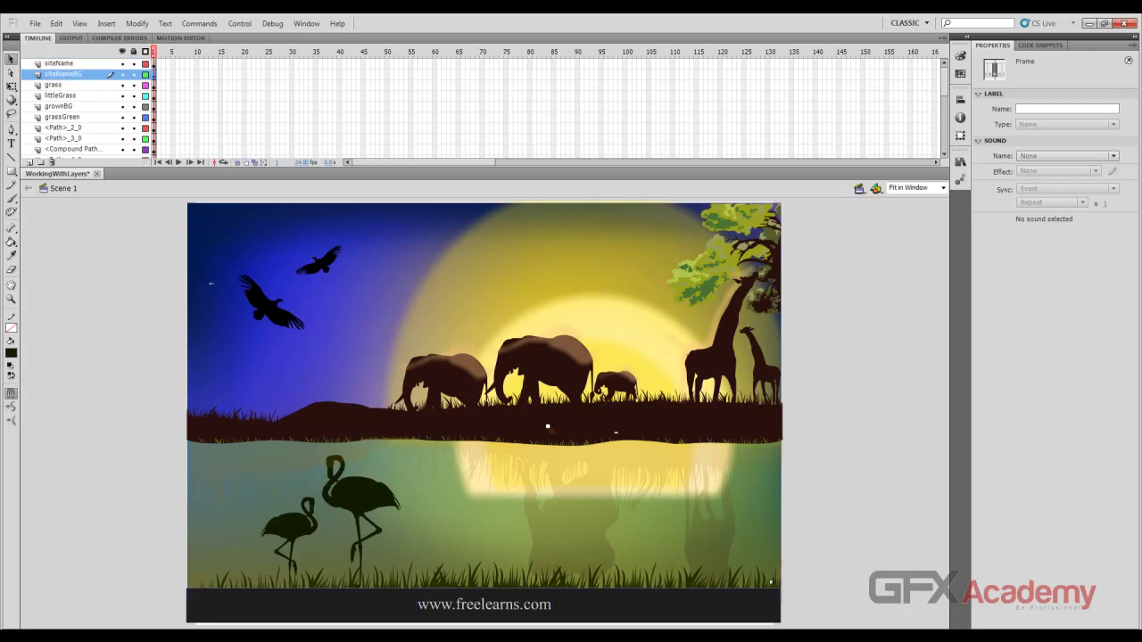
{"action": "left_click", "coordinate": [122, 74]}
{"action": "left_click", "coordinate": [123, 74]}
{"action": "left_click_drag", "start_coordinate": [63, 74], "coordinate": [63, 60]}
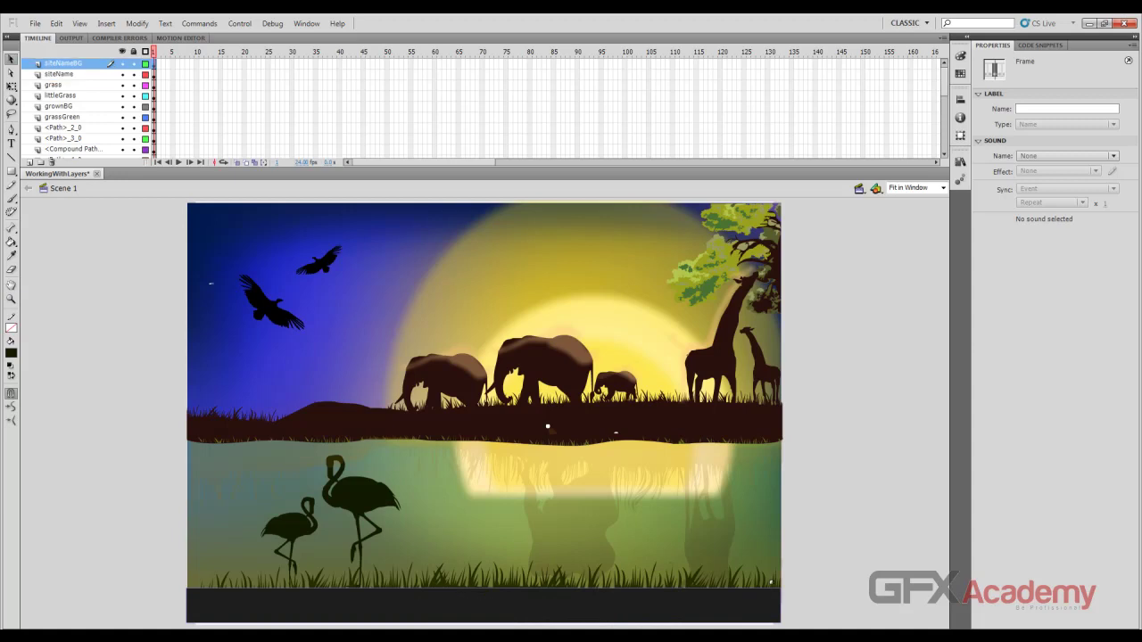
{"action": "left_click_drag", "start_coordinate": [61, 74], "coordinate": [61, 60]}
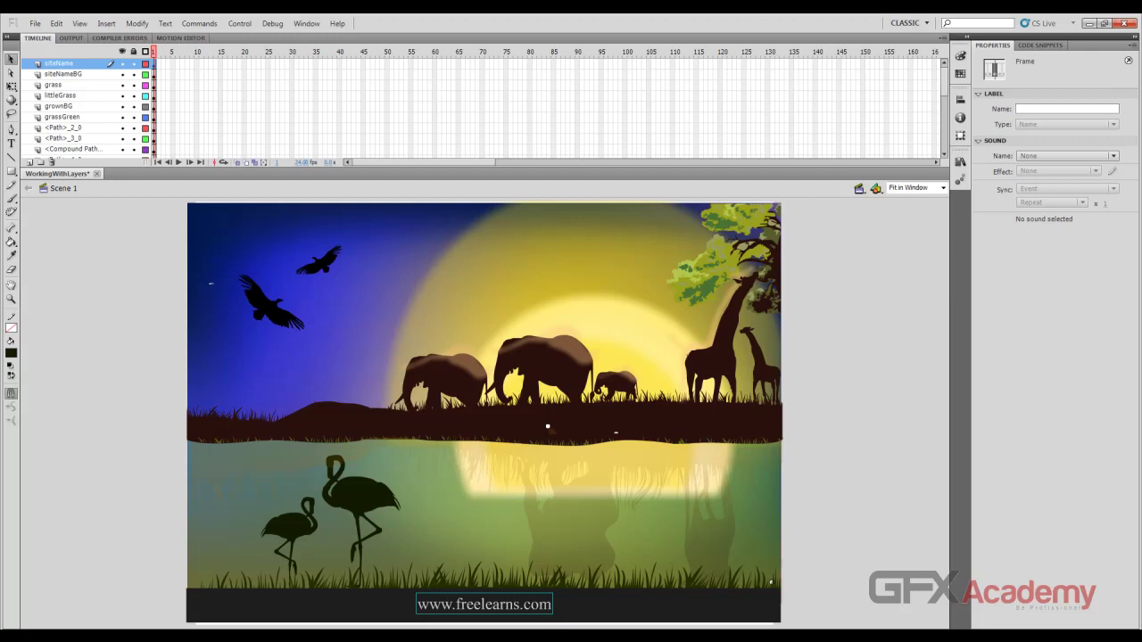
Select the large sun glow on the stage and toggle the visibility of its layer, Layer 45, off and on
{"action": "left_click", "coordinate": [553, 259]}
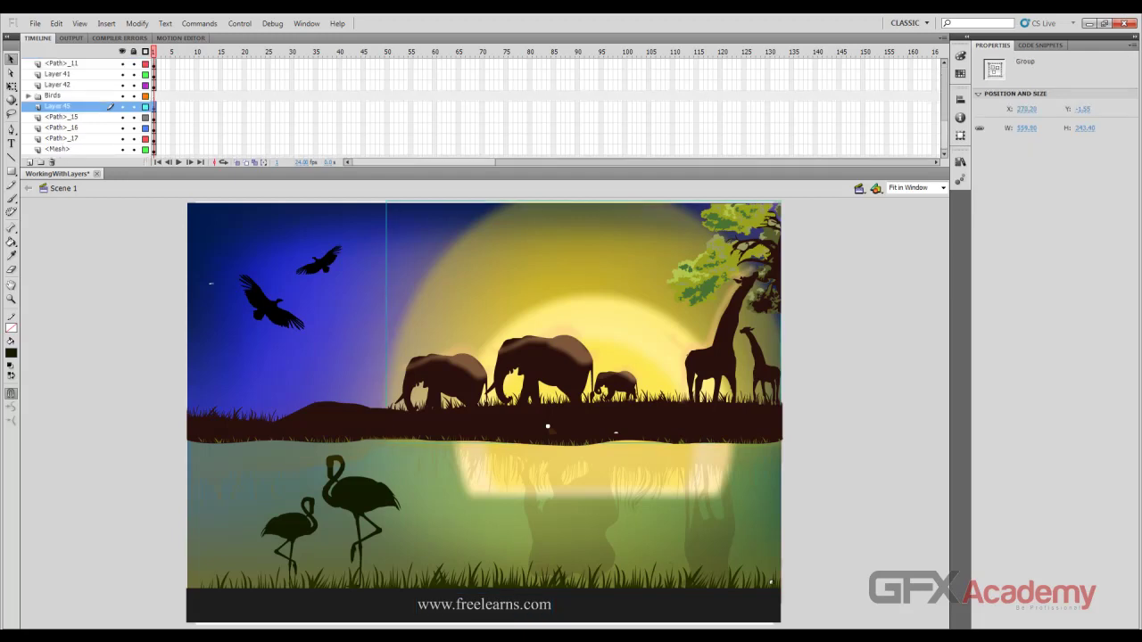
{"action": "left_click", "coordinate": [121, 106]}
{"action": "left_click", "coordinate": [122, 106]}
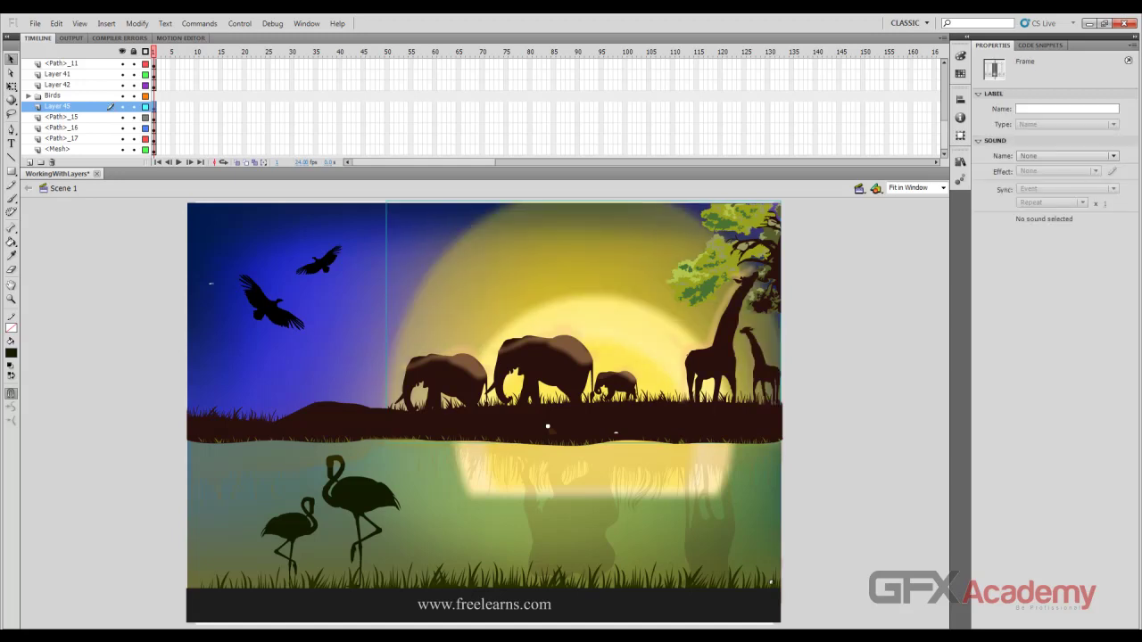
{"action": "left_click", "coordinate": [121, 106]}
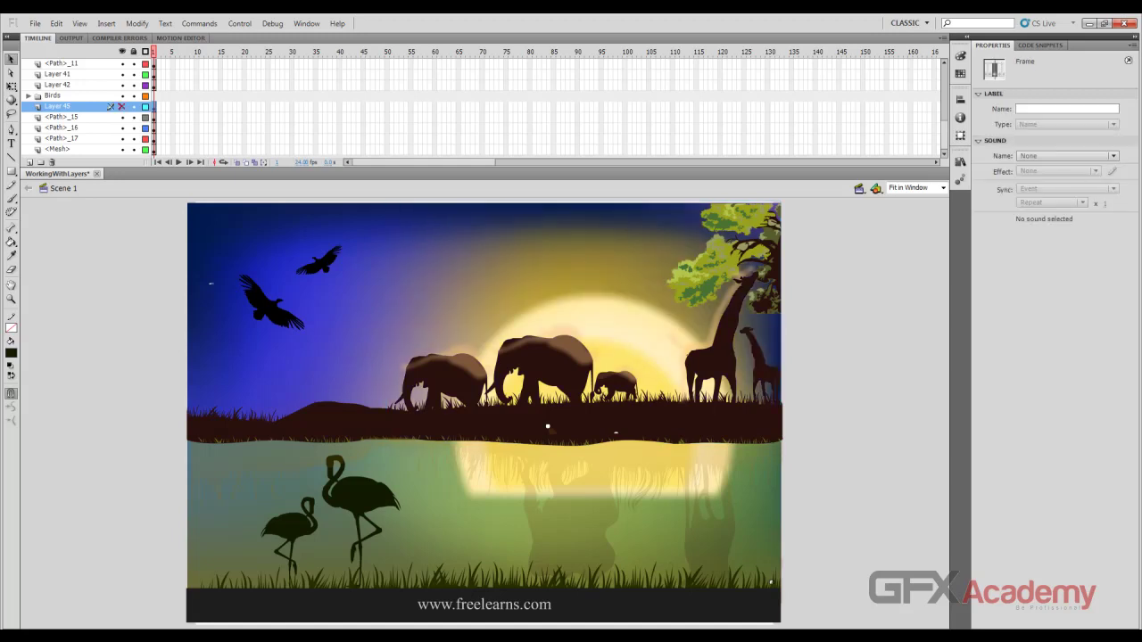
{"action": "left_click", "coordinate": [122, 106]}
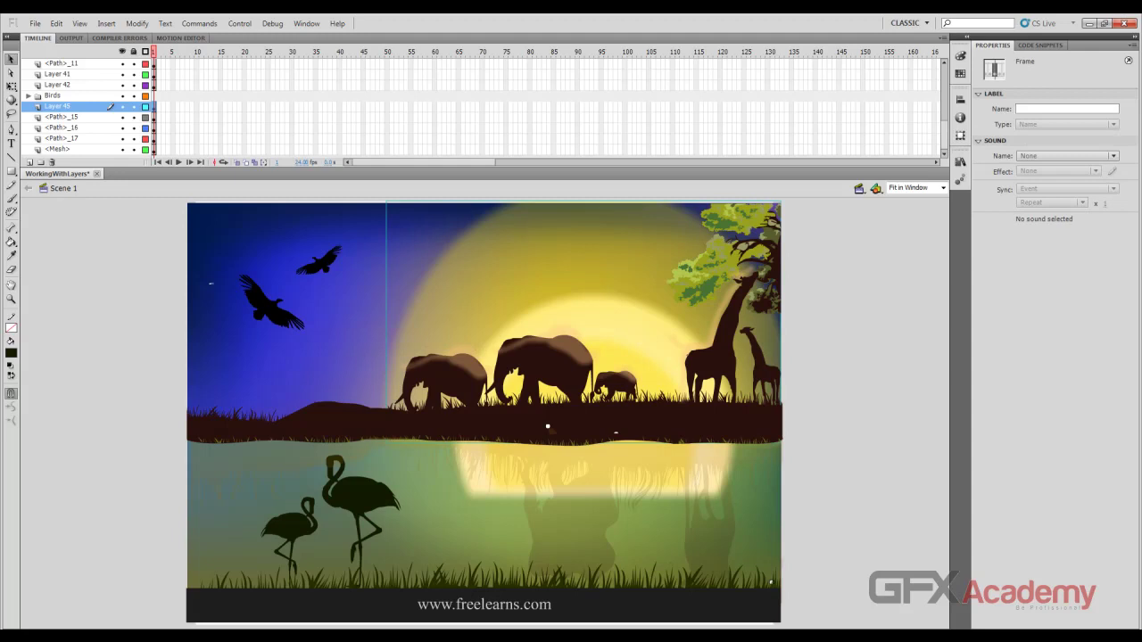
Try Layer 45 above the animals folder and below <Path>_5, and return it to its place beneath the Birds folder
{"action": "scroll", "coordinate": [89, 107], "scroll_direction": "up", "scroll_amount": 3}
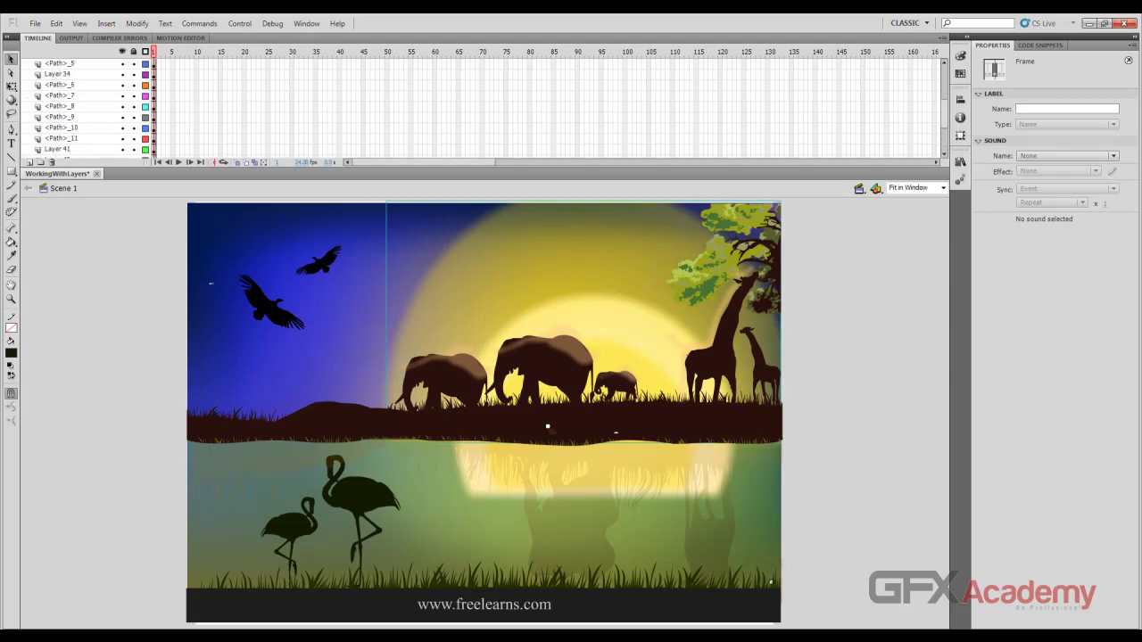
{"action": "left_click_drag", "start_coordinate": [60, 149], "coordinate": [63, 69]}
{"action": "scroll", "coordinate": [63, 85], "scroll_direction": "up", "scroll_amount": 4}
{"action": "left_click_drag", "start_coordinate": [58, 117], "coordinate": [58, 80]}
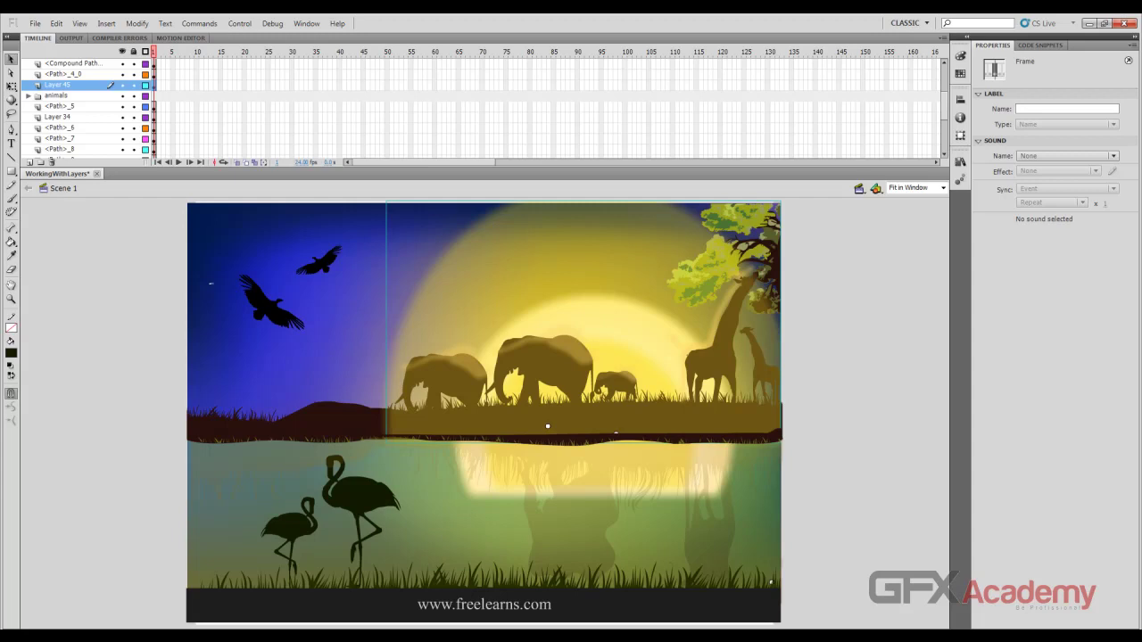
{"action": "left_click_drag", "start_coordinate": [58, 84], "coordinate": [58, 102]}
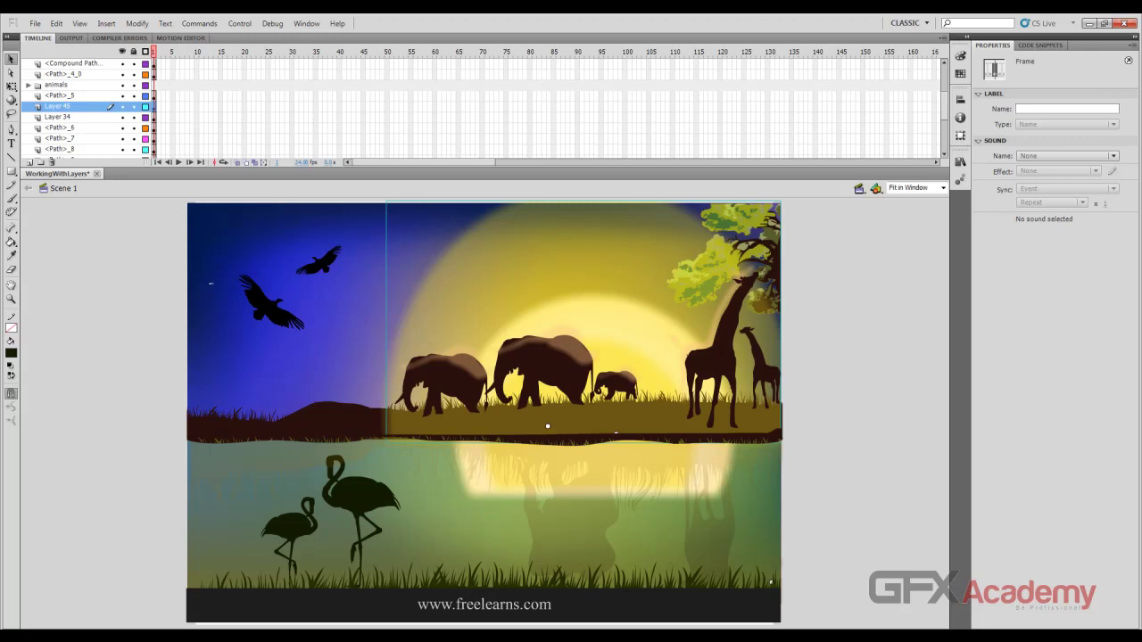
{"action": "mouse_move", "coordinate": [58, 106]}
{"action": "left_mouse_down"}
{"action": "mouse_move", "coordinate": [58, 138]}
{"action": "mouse_move", "coordinate": [58, 110]}
{"action": "left_mouse_up"}
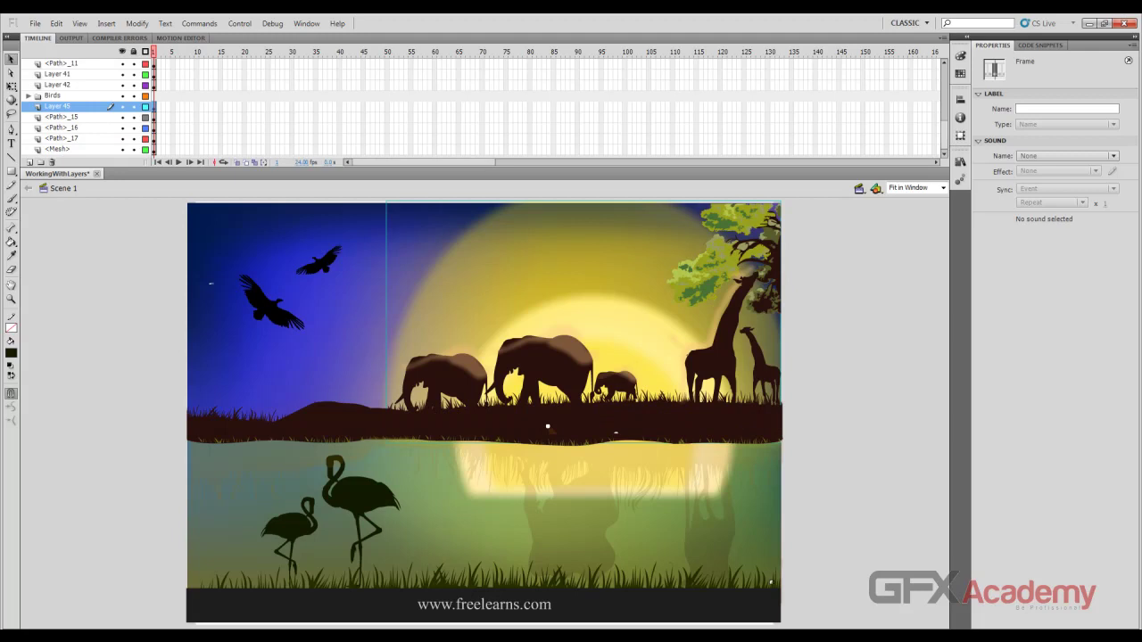
{"action": "scroll", "coordinate": [80, 107], "scroll_direction": "up", "scroll_amount": 6}
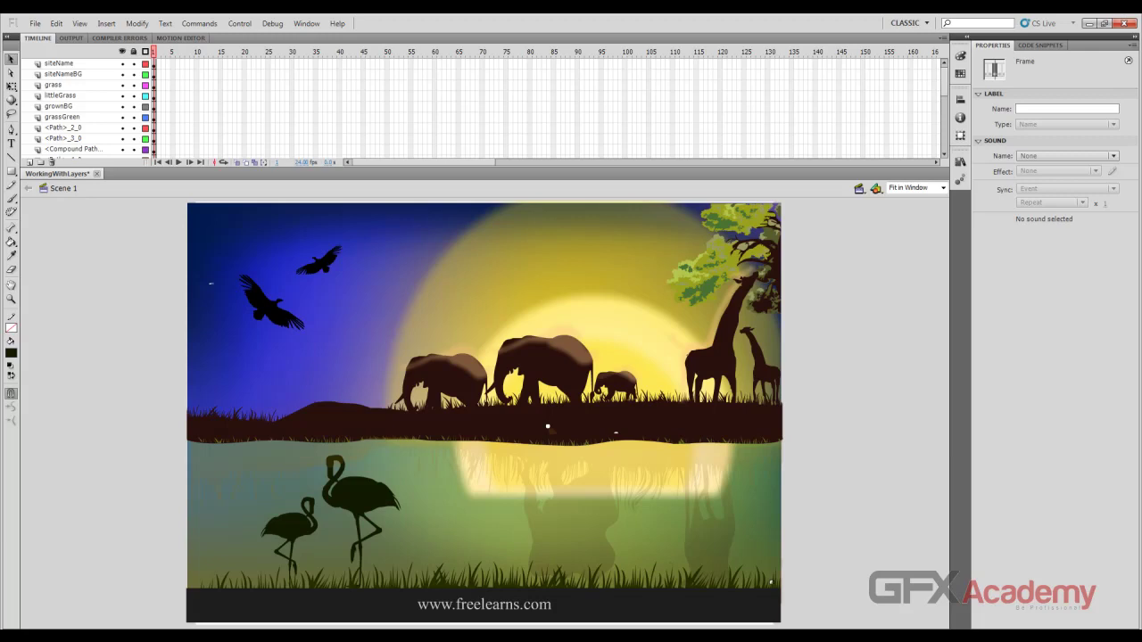
{"action": "left_click", "coordinate": [60, 63]}
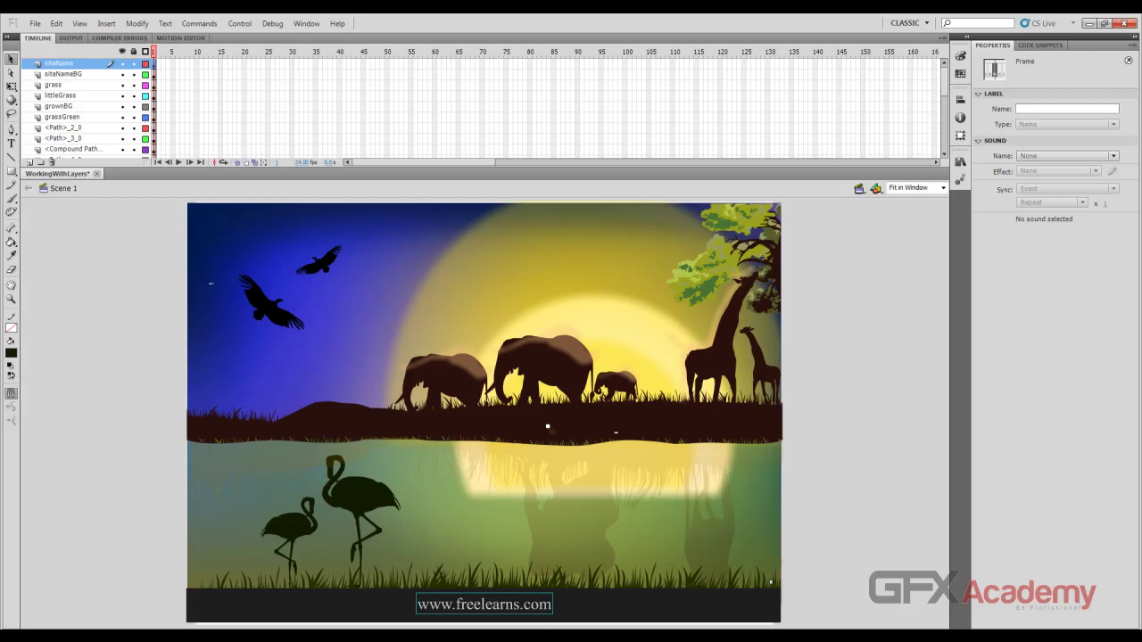
{"action": "key", "text": "Delete"}
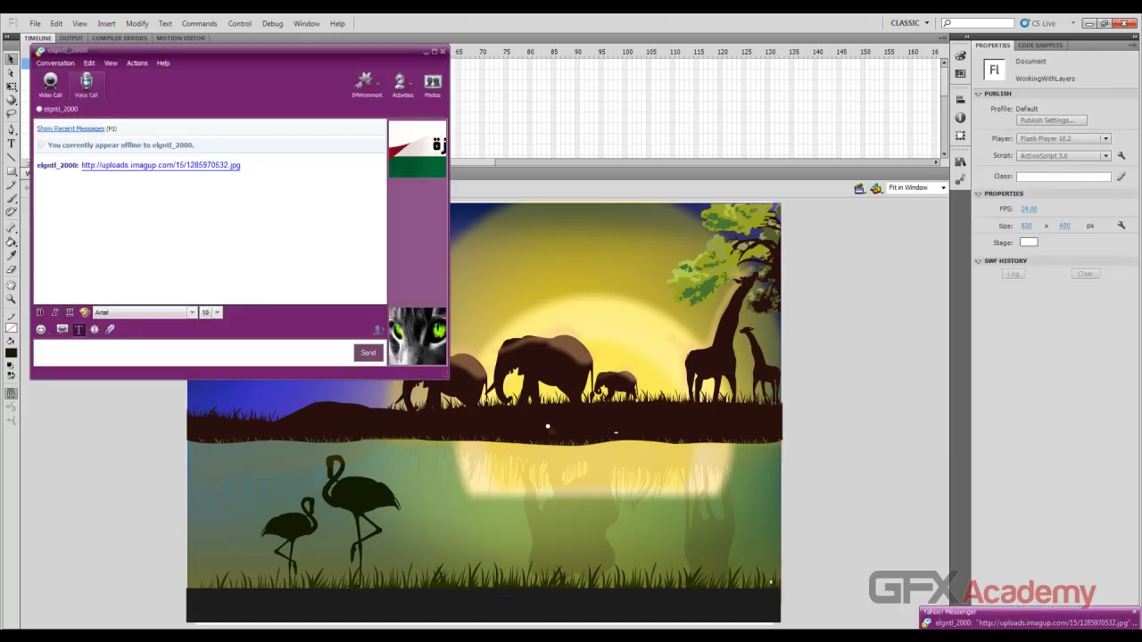
{"action": "key", "text": "Escape"}
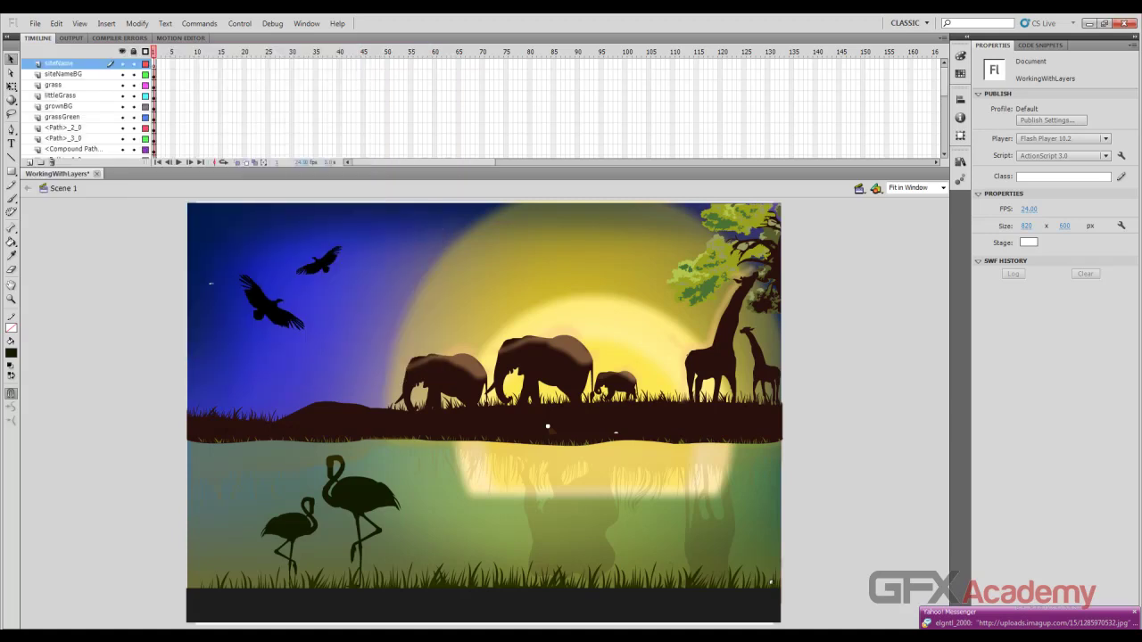
Paste the cut website text onto the siteNameBG layer, replacing the centred paste with Paste in Place, and select the siteName layer
{"action": "left_click", "coordinate": [63, 74]}
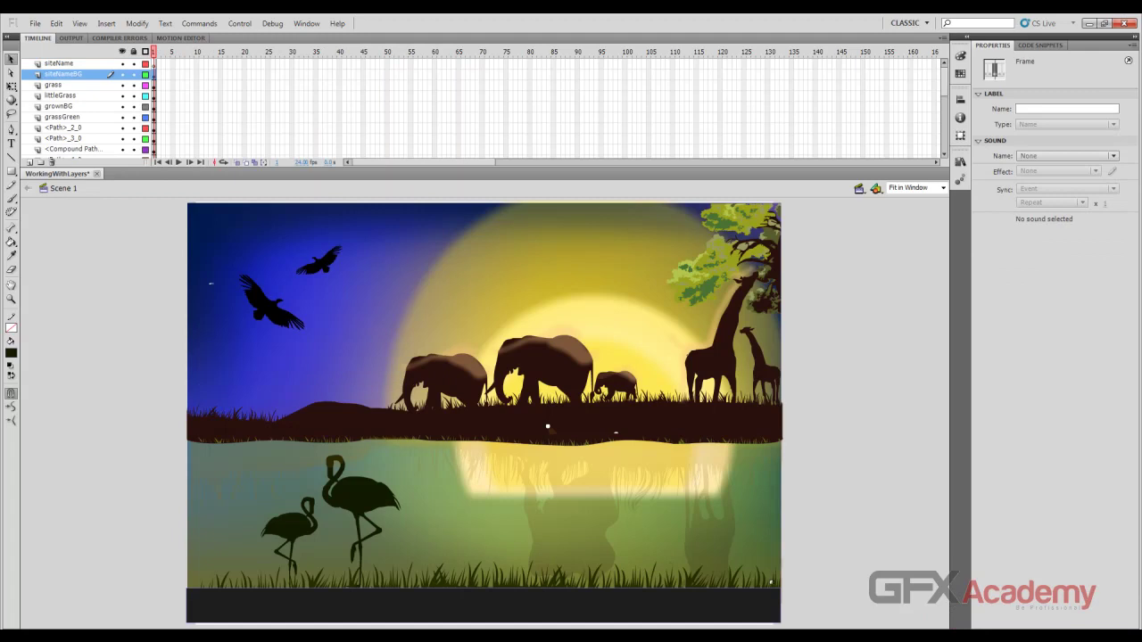
{"action": "key", "text": "ctrl+v"}
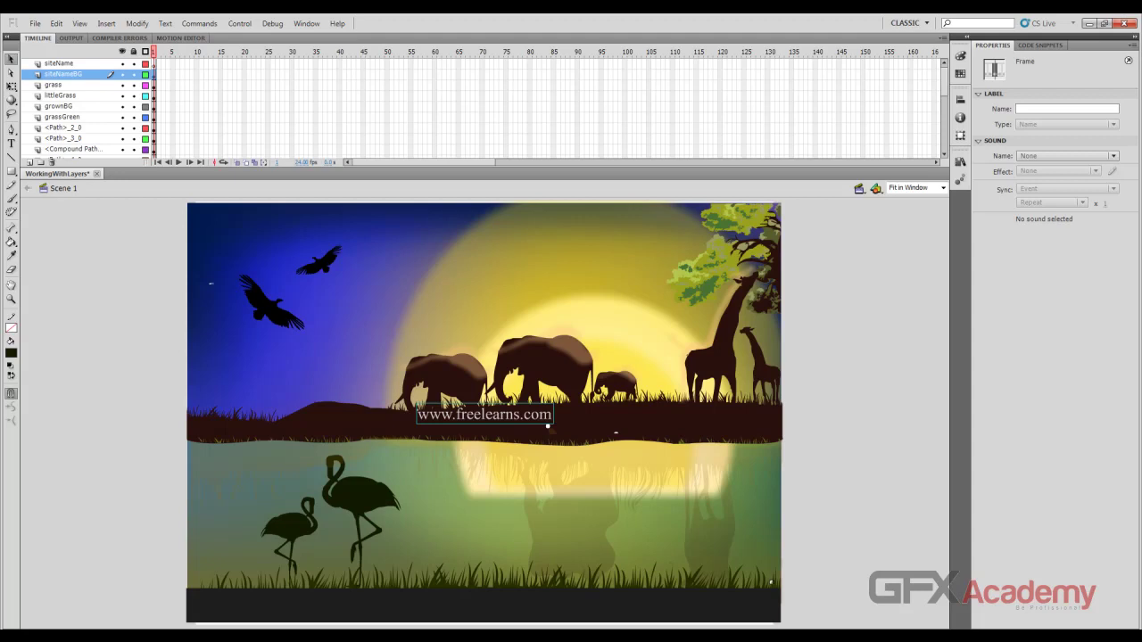
{"action": "key", "text": "Delete"}
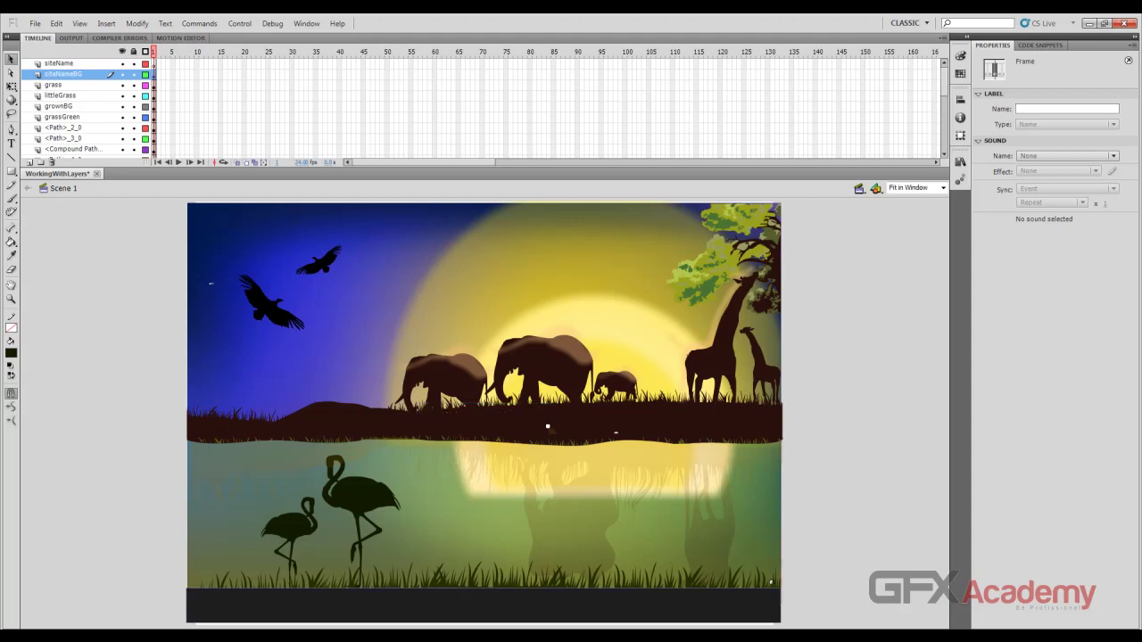
{"action": "left_click", "coordinate": [57, 24]}
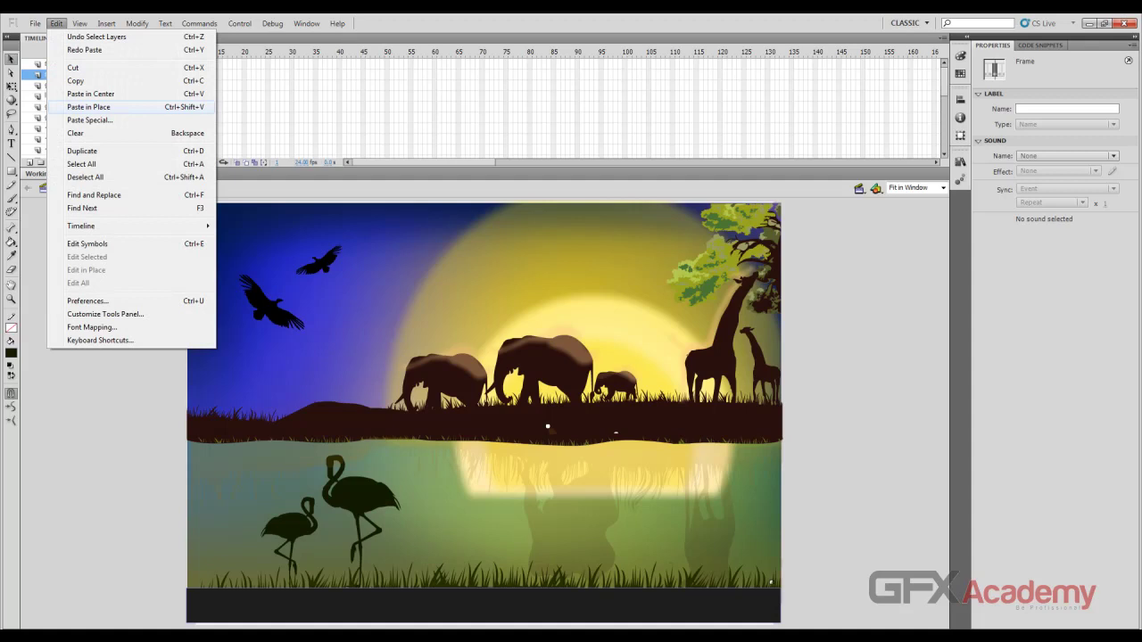
{"action": "key", "text": "Return"}
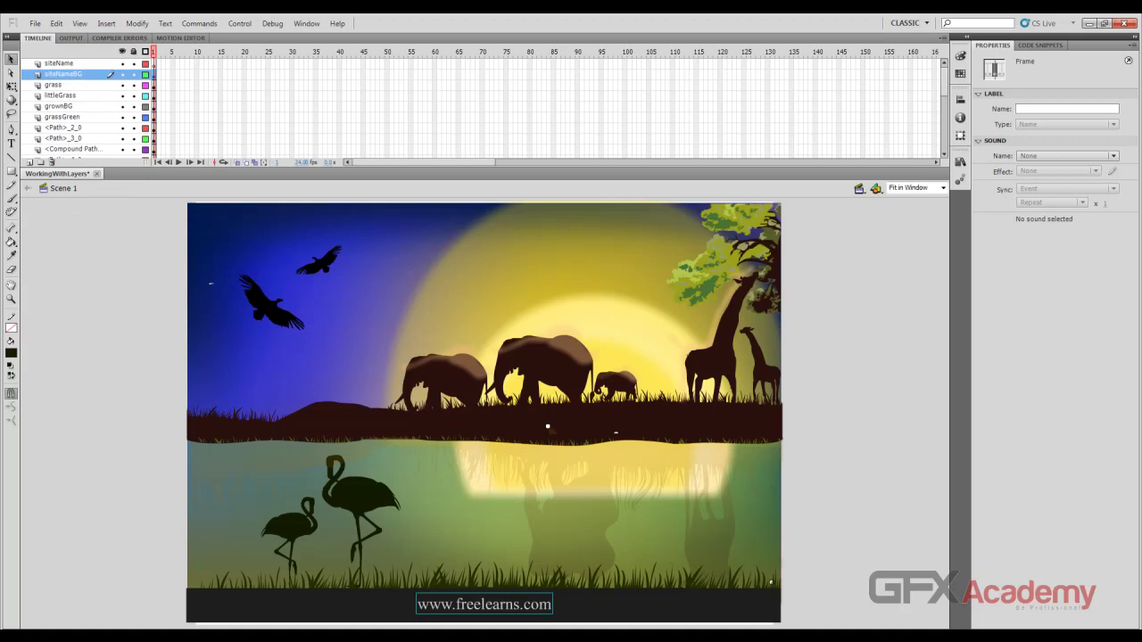
{"action": "left_click", "coordinate": [61, 63]}
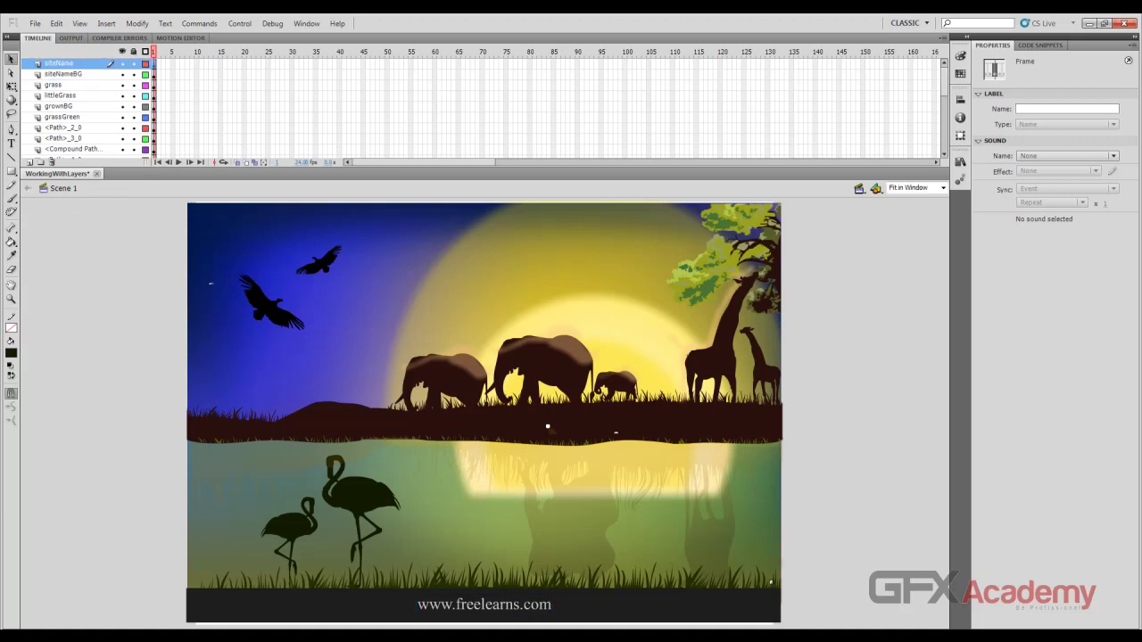
Select the siteNameBG layer and try undoing the recent in-place paste of the website text
{"action": "left_click", "coordinate": [63, 74]}
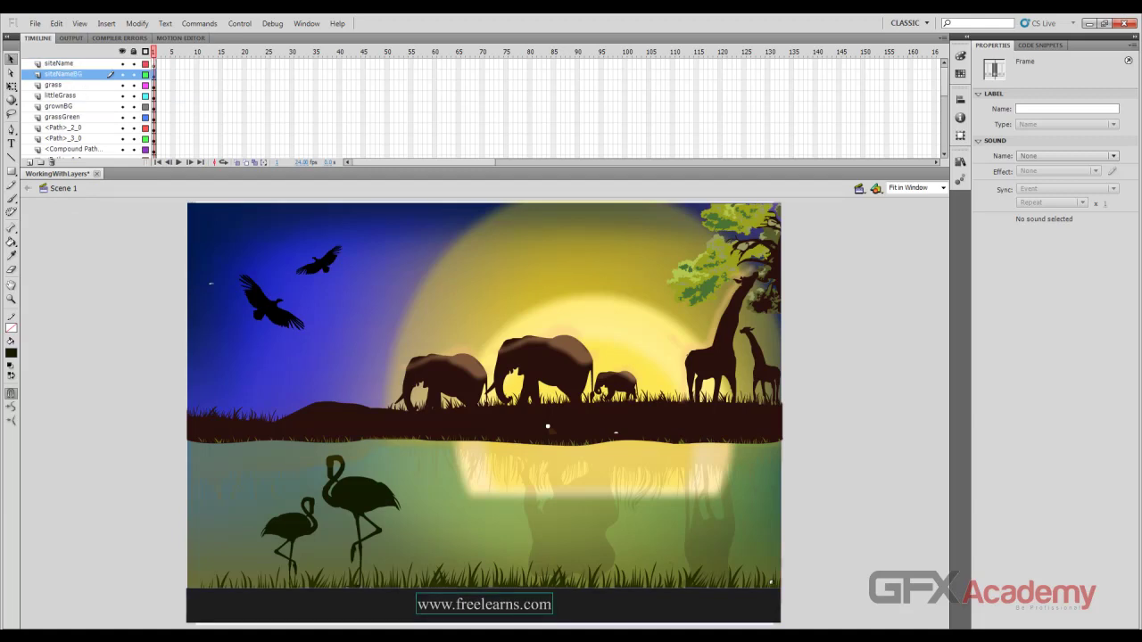
{"action": "left_click", "coordinate": [61, 174]}
{"action": "key", "text": "ctrl+z"}
{"action": "key", "text": "ctrl+z"}
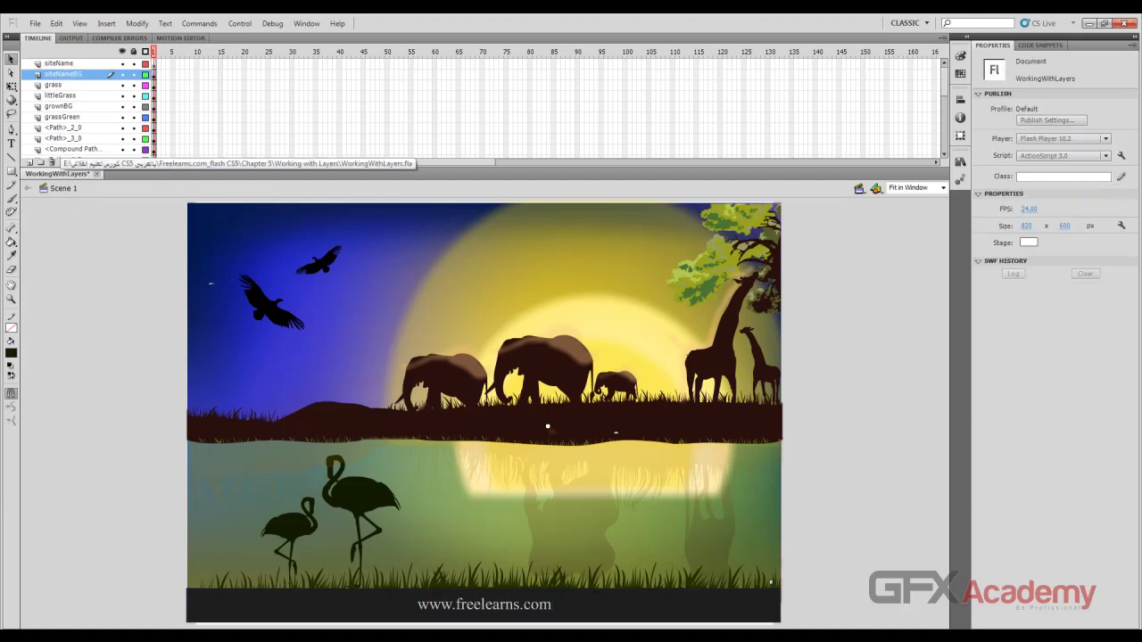
{"action": "key", "text": "ctrl+z"}
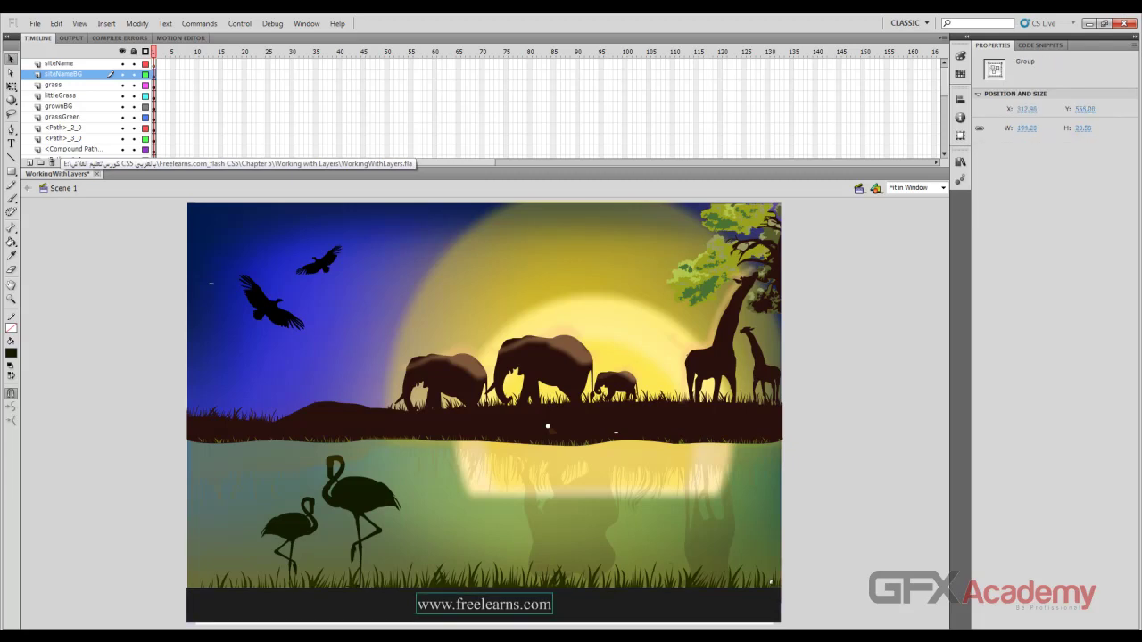
{"action": "key", "text": "ctrl+z"}
{"action": "key", "text": "ctrl+z"}
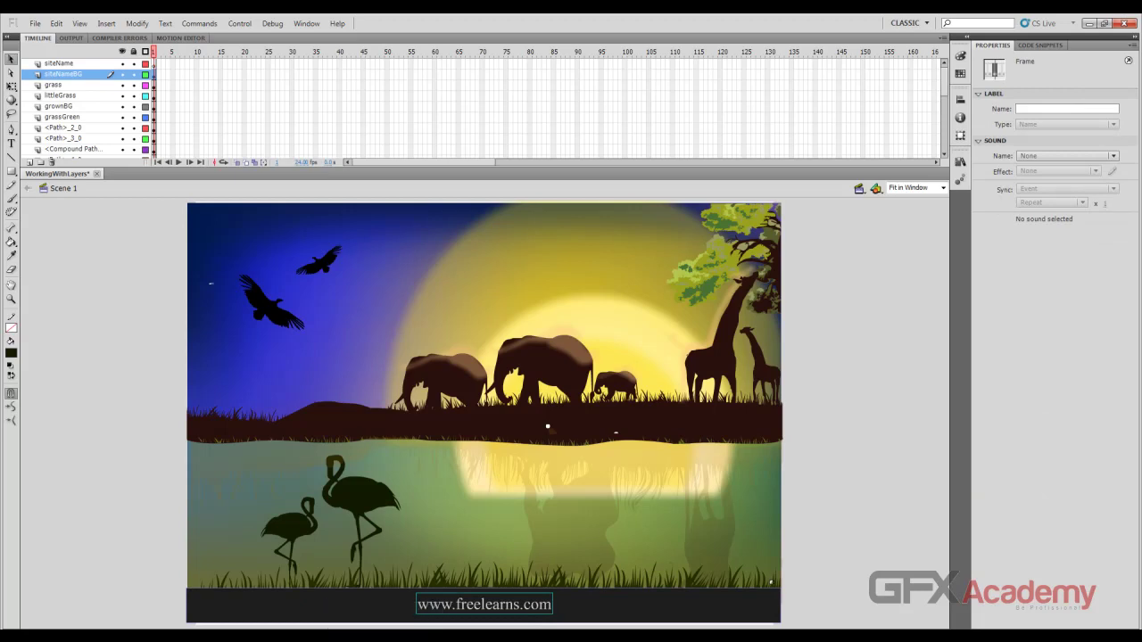
Compare the artwork on the grass, grownBG and grassGreen layers, and move grassGreen directly beneath the grass layer
{"action": "left_click", "coordinate": [63, 85]}
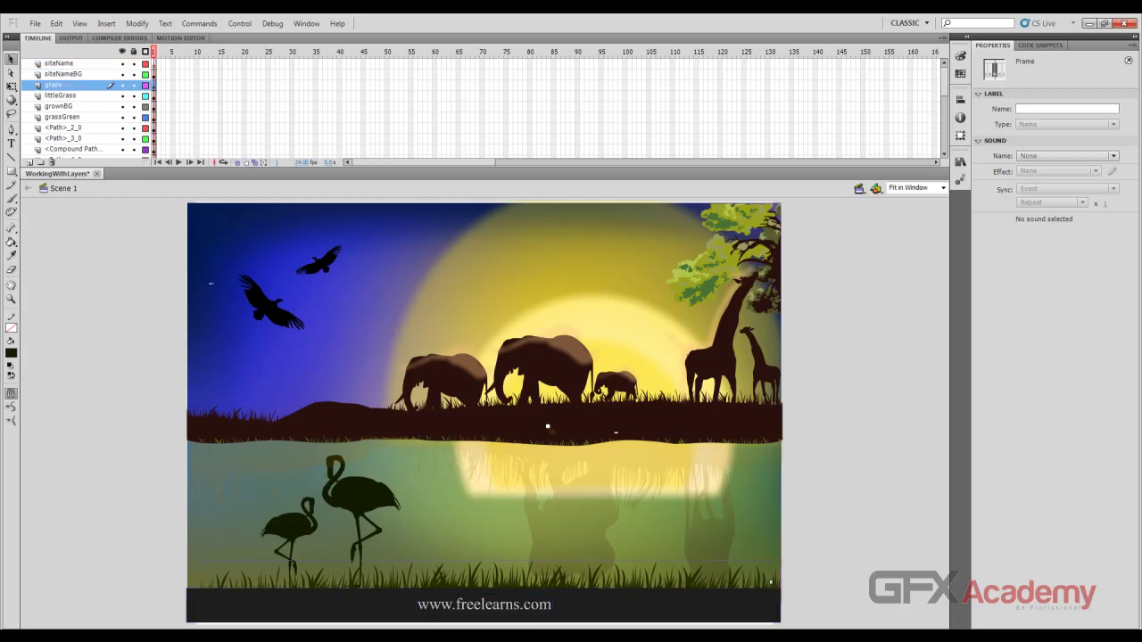
{"action": "left_click", "coordinate": [60, 107]}
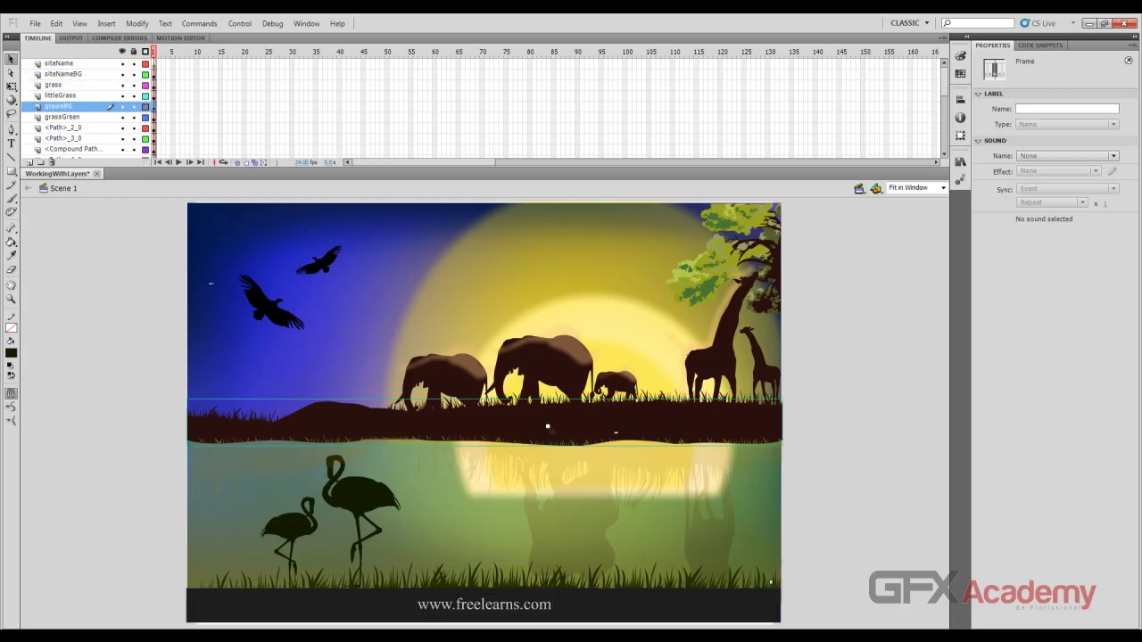
{"action": "left_click", "coordinate": [55, 85]}
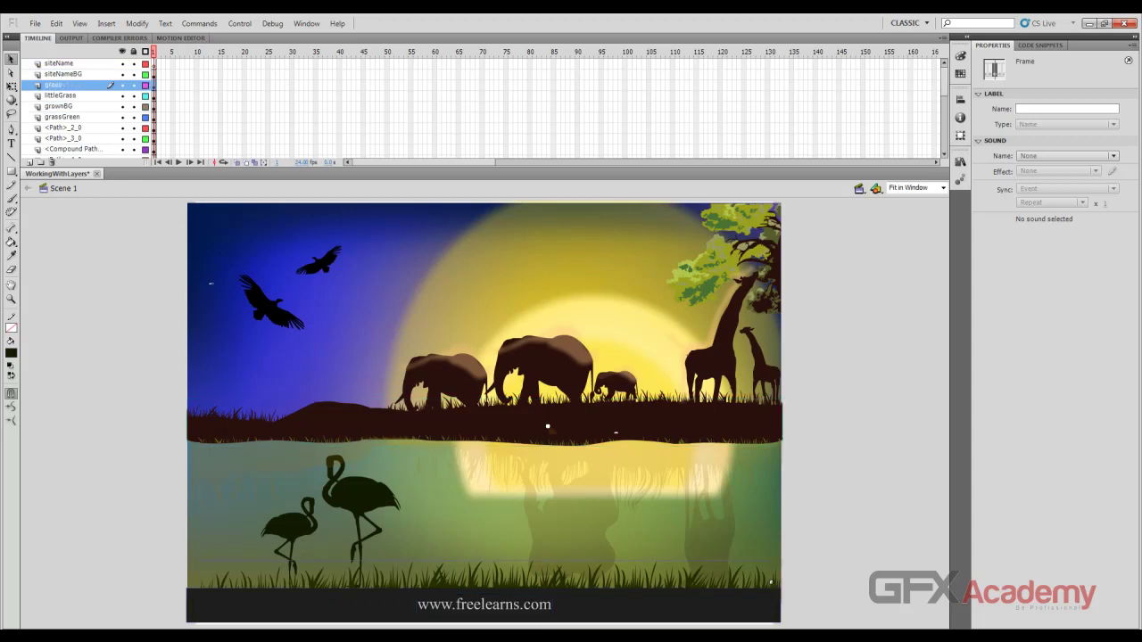
{"action": "left_click", "coordinate": [62, 117]}
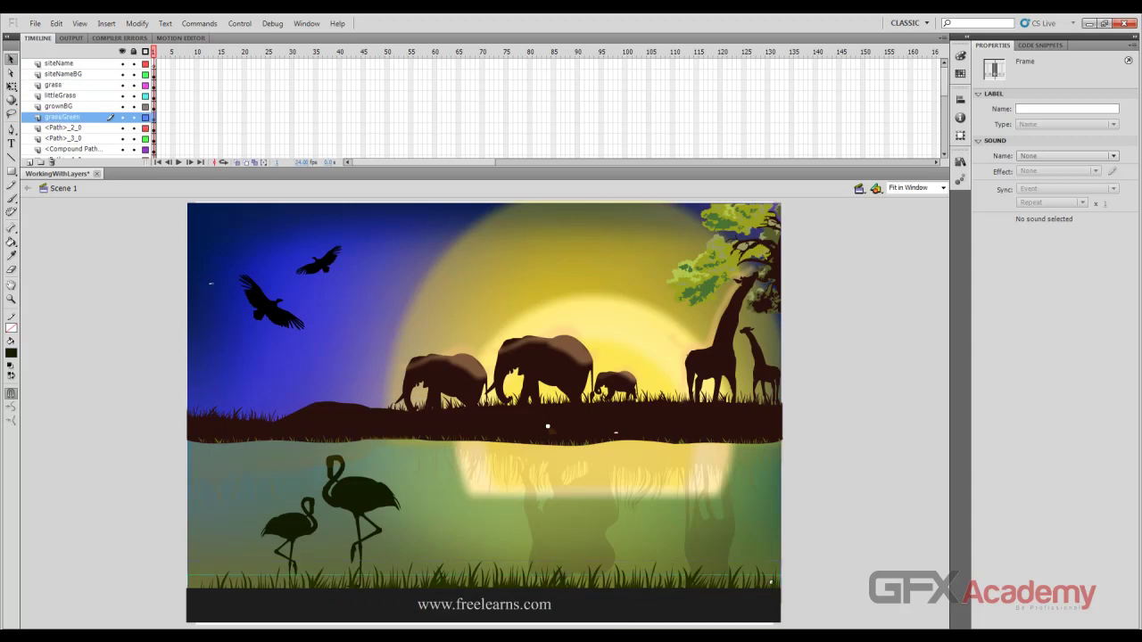
{"action": "left_click", "coordinate": [55, 85]}
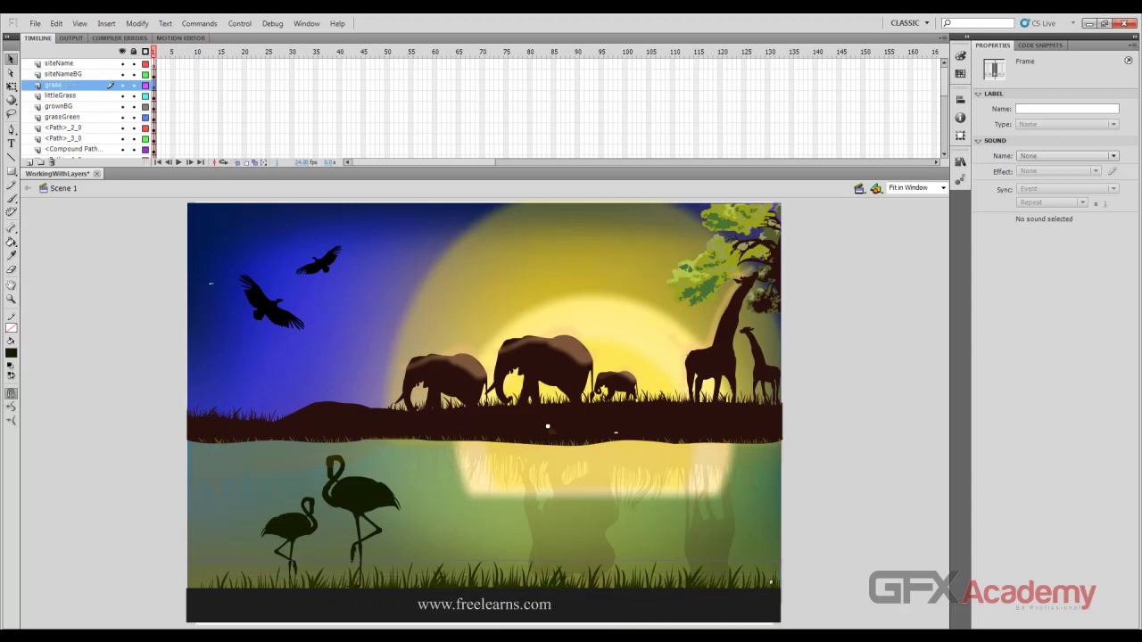
{"action": "left_click", "coordinate": [62, 117]}
{"action": "left_click_drag", "start_coordinate": [61, 117], "coordinate": [62, 91]}
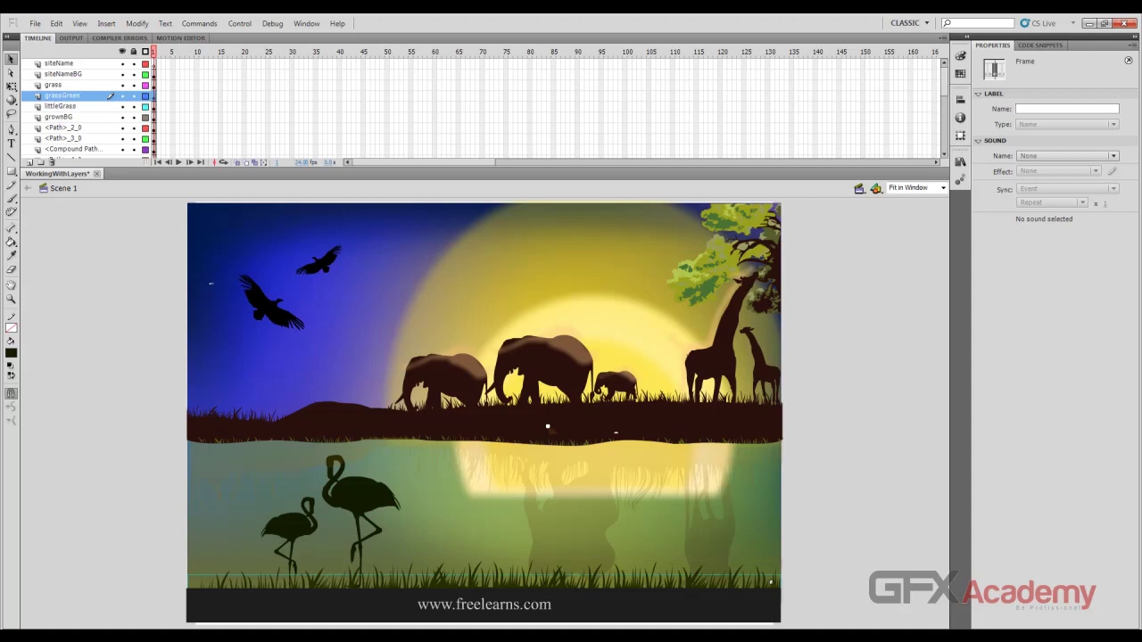
Transfer the green grass artwork from the grassGreen layer to the grass layer, keeping its position on the stage
{"action": "left_click", "coordinate": [56, 85]}
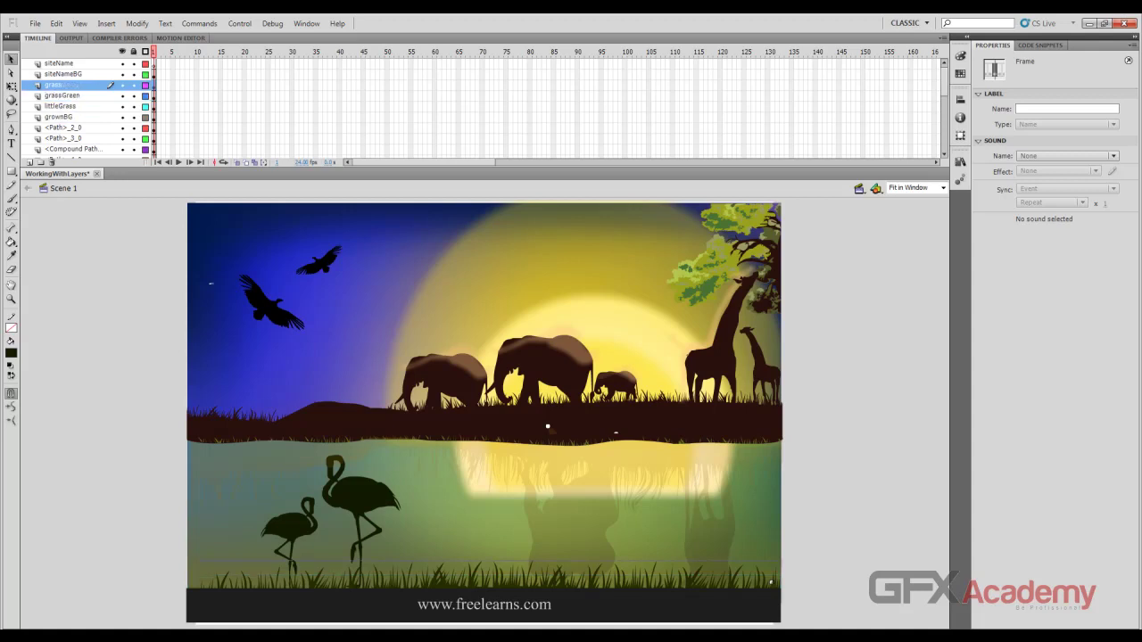
{"action": "left_click", "coordinate": [62, 95]}
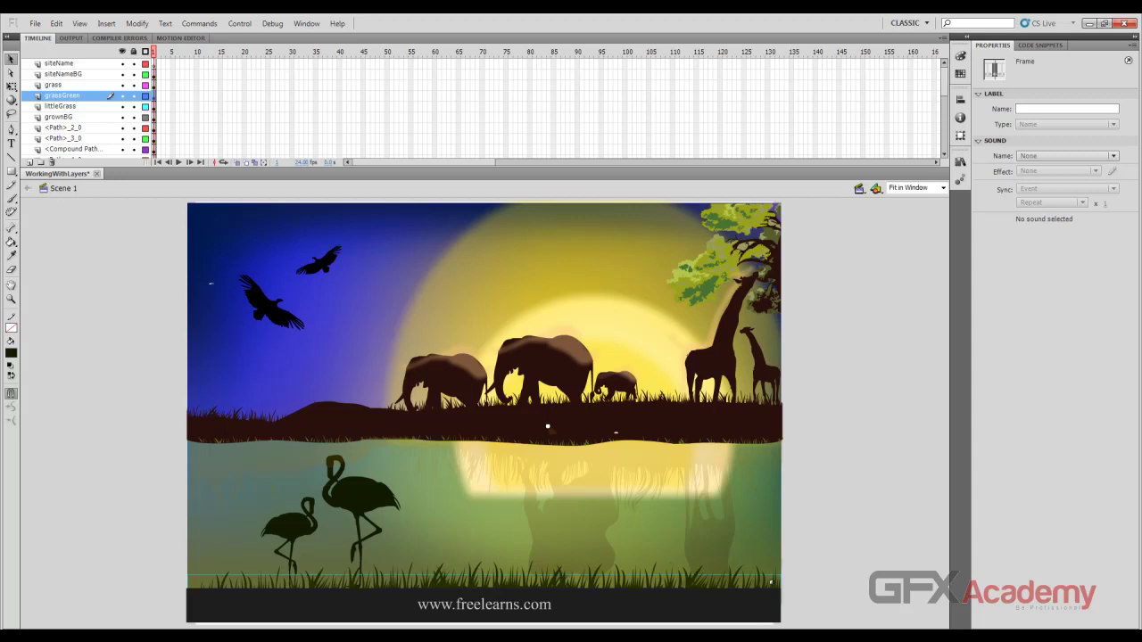
{"action": "key", "text": "Escape"}
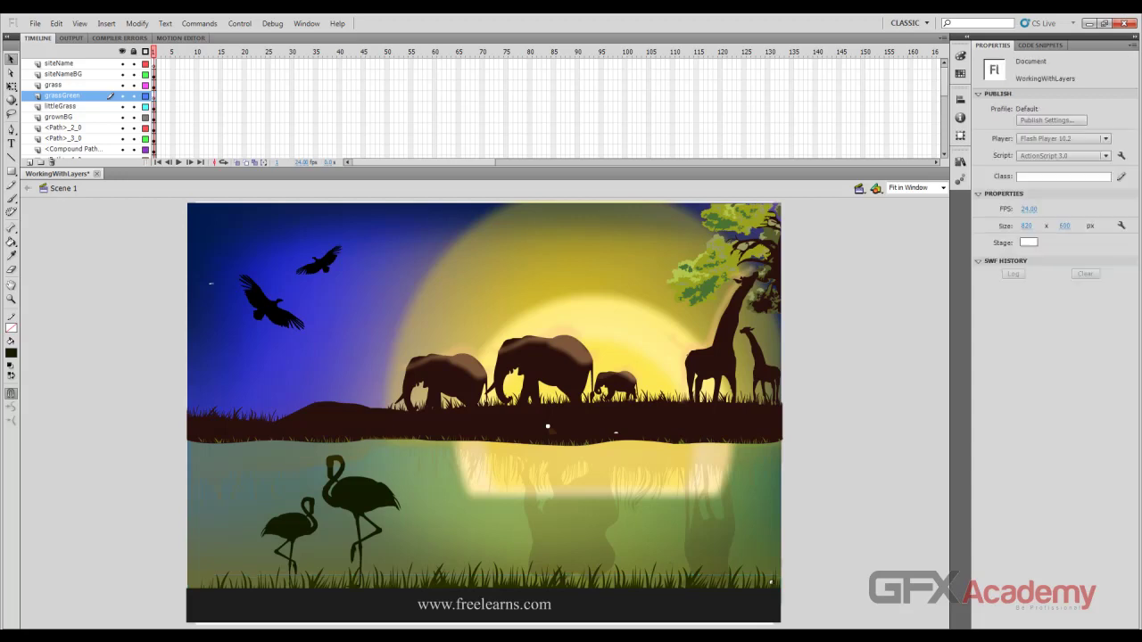
{"action": "left_click", "coordinate": [56, 85]}
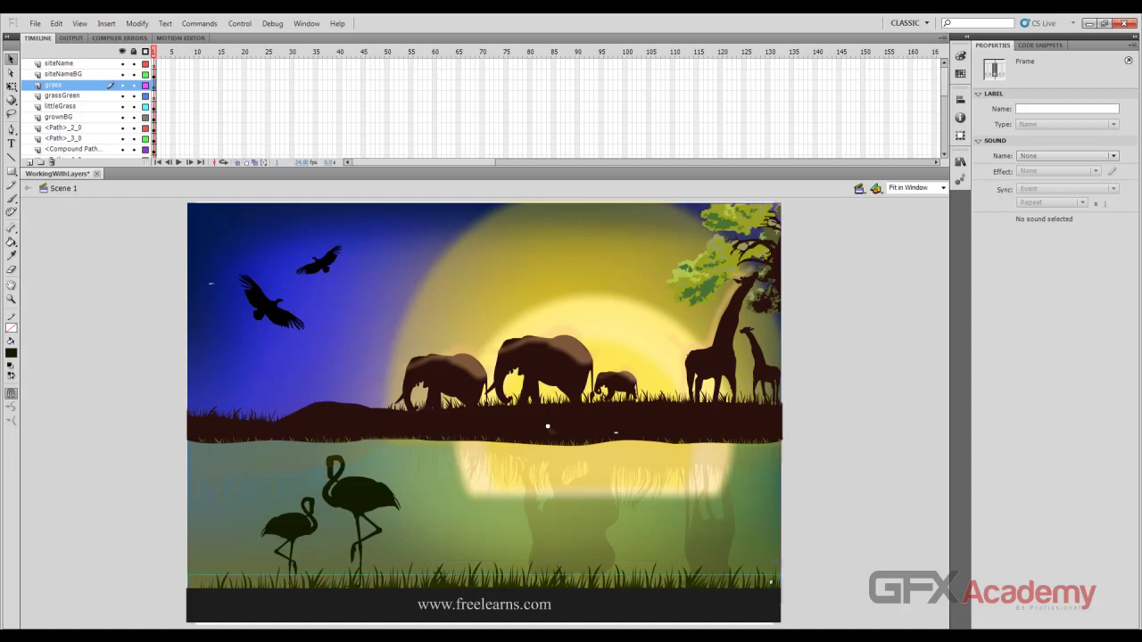
Select the emptied grassGreen and siteName layers together and delete them
{"action": "left_click", "coordinate": [61, 96]}
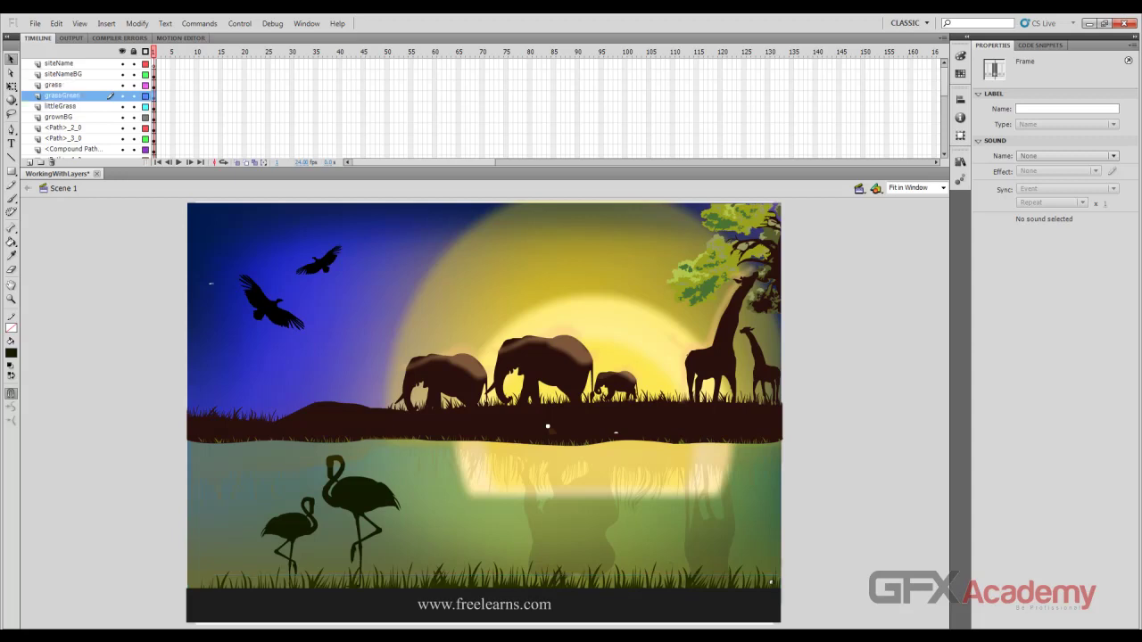
{"action": "left_click", "coordinate": [60, 63], "text": "ctrl"}
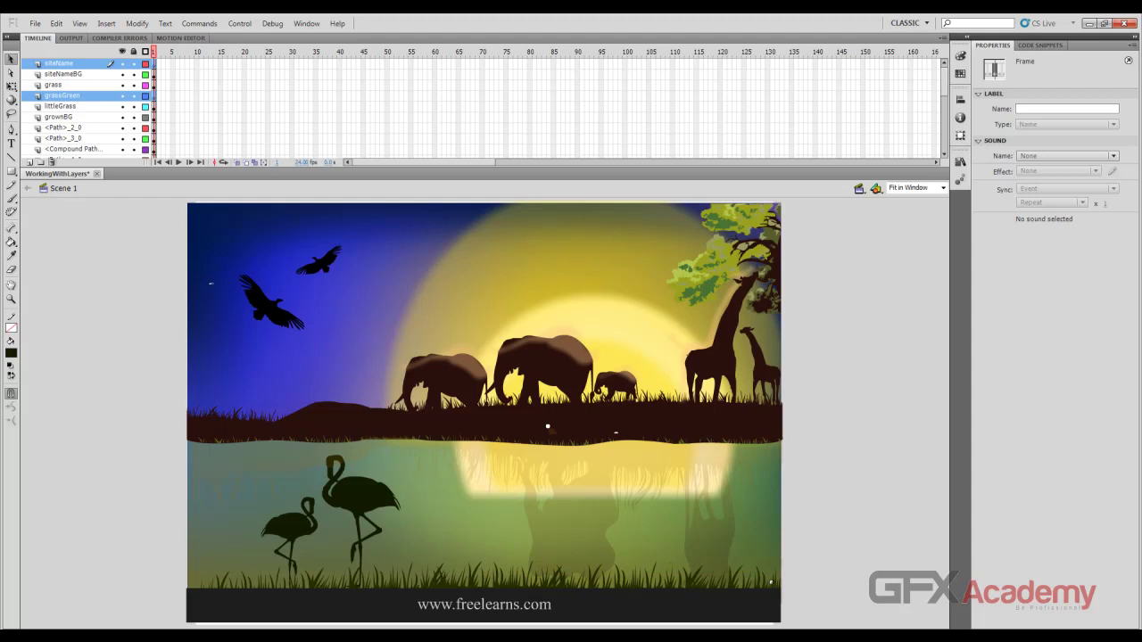
{"action": "left_click", "coordinate": [52, 161]}
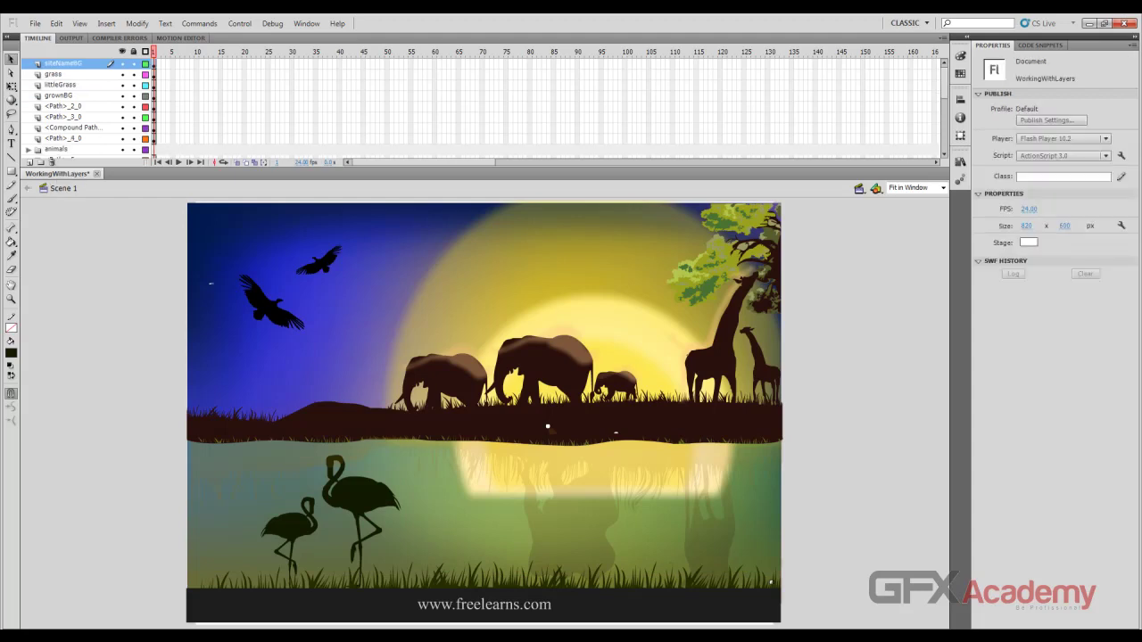
Review the remaining layers, selecting grass, siteNameBG, <Path>_3_0, the compound path and <Path>_2_0 to examine the artwork each one holds
{"action": "scroll", "coordinate": [86, 108], "scroll_direction": "down", "scroll_amount": 1}
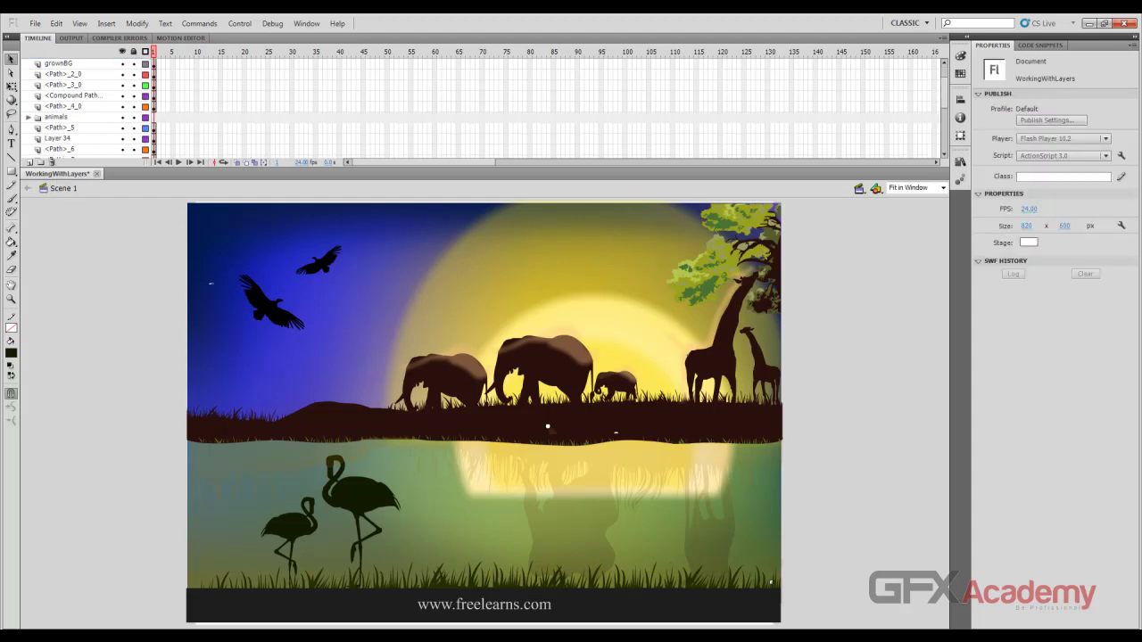
{"action": "scroll", "coordinate": [89, 105], "scroll_direction": "down", "scroll_amount": 4}
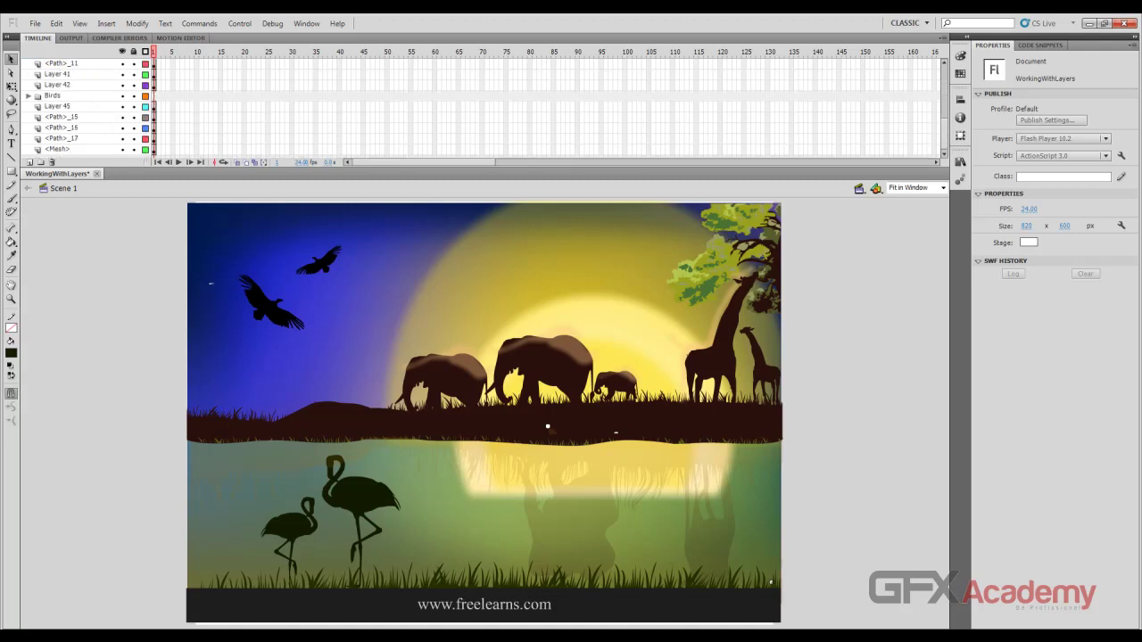
{"action": "scroll", "coordinate": [89, 105], "scroll_direction": "up", "scroll_amount": 5}
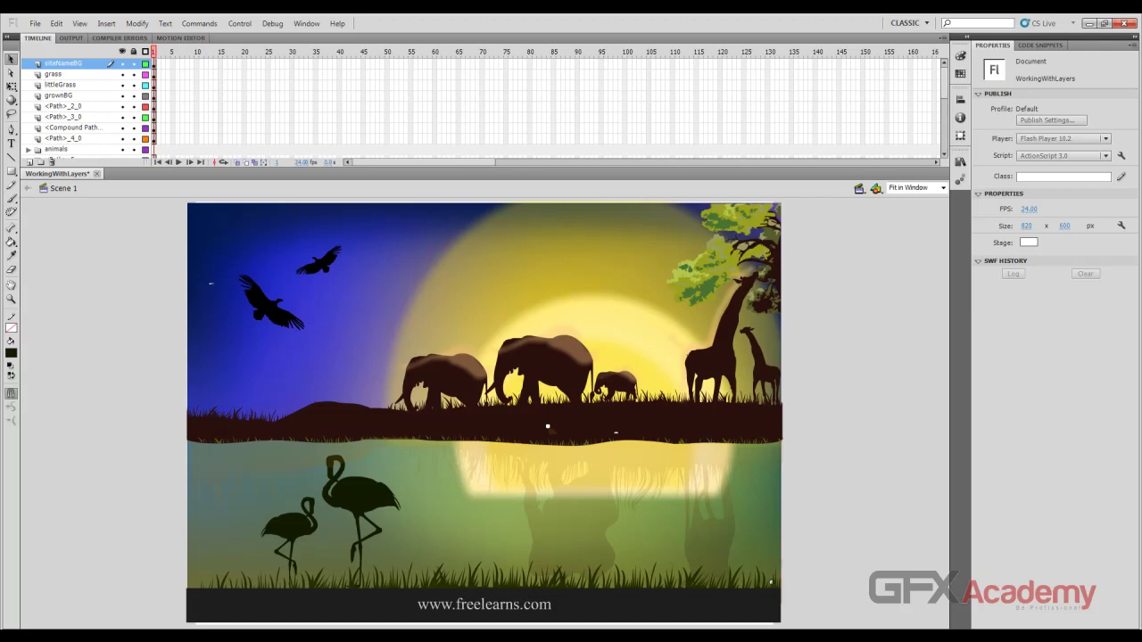
{"action": "left_click", "coordinate": [55, 75]}
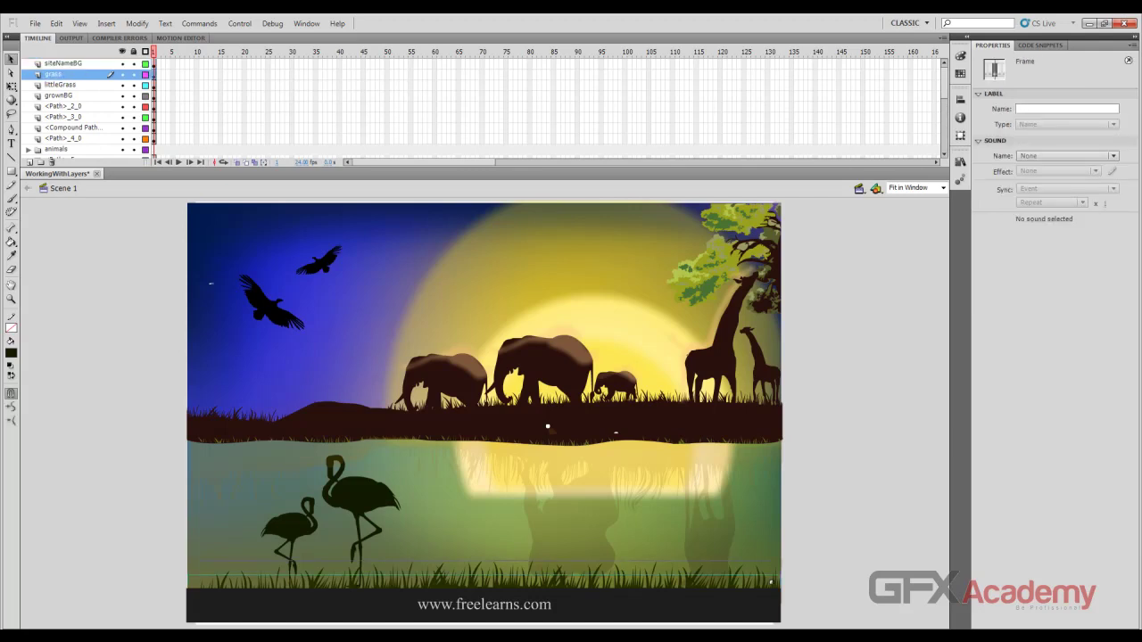
{"action": "left_click", "coordinate": [63, 63]}
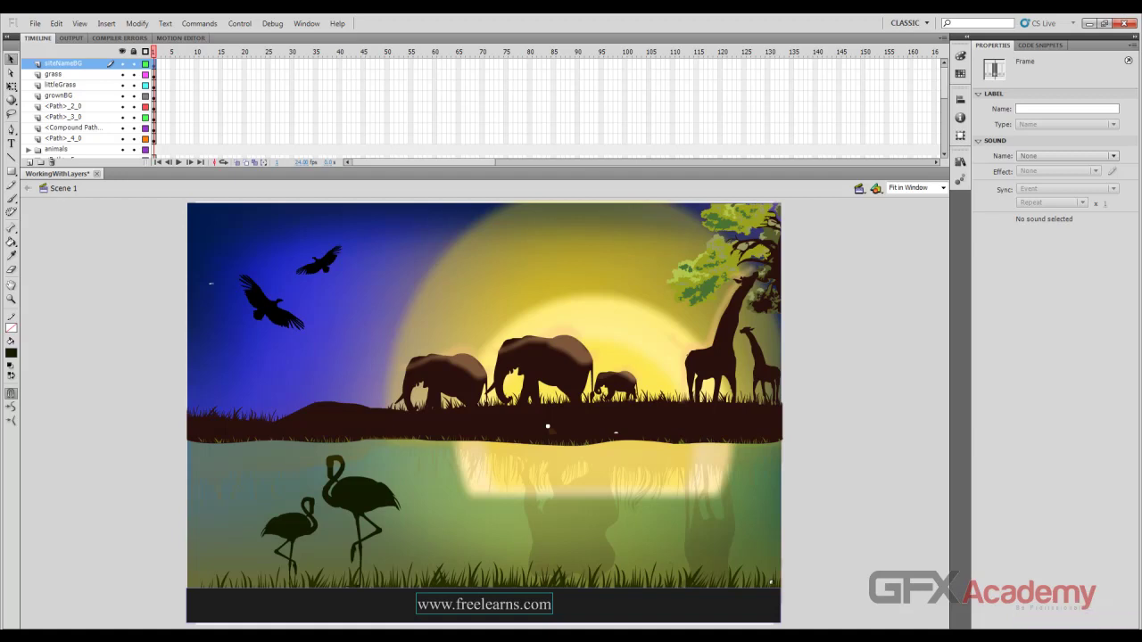
{"action": "left_click", "coordinate": [64, 117]}
{"action": "scroll", "coordinate": [64, 116], "scroll_direction": "down", "scroll_amount": 4}
{"action": "scroll", "coordinate": [89, 106], "scroll_direction": "down", "scroll_amount": 4}
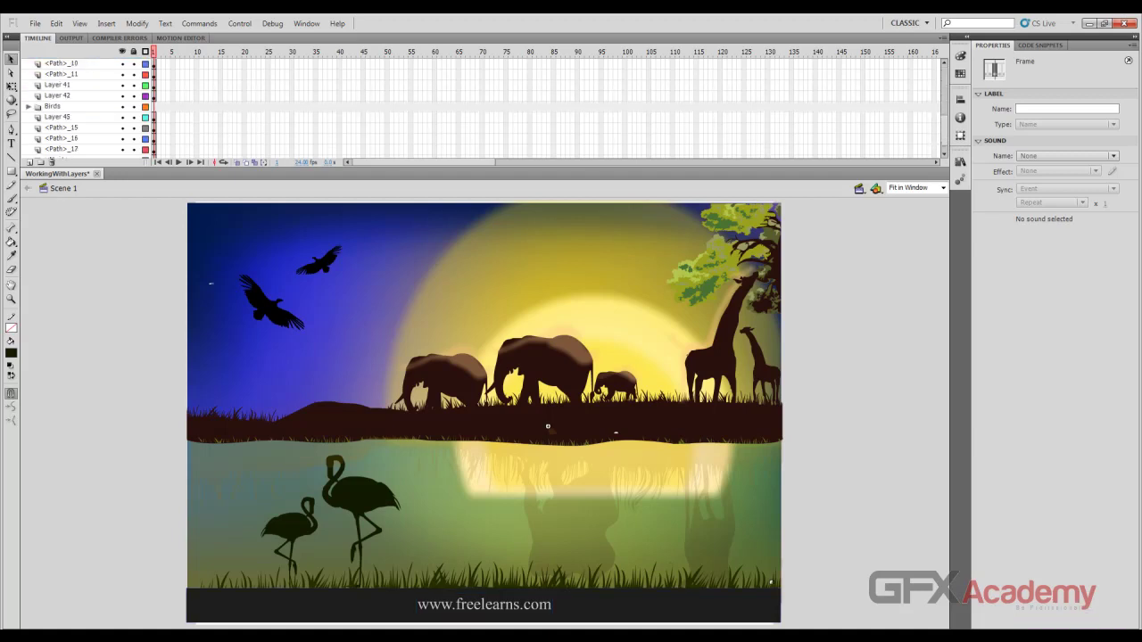
{"action": "scroll", "coordinate": [89, 105], "scroll_direction": "up", "scroll_amount": 8}
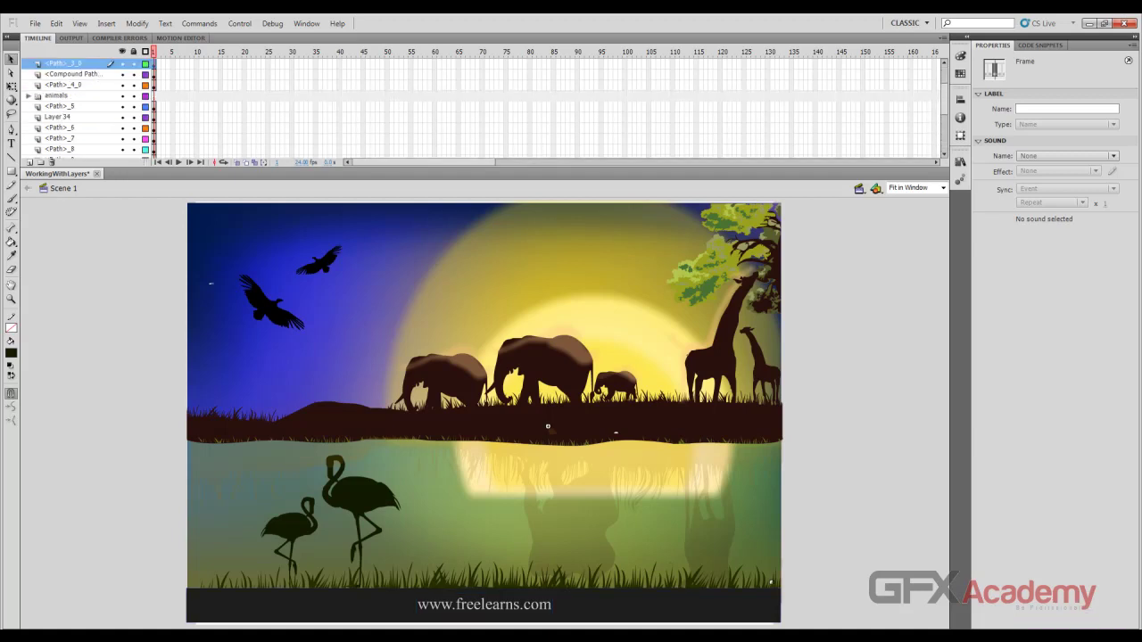
{"action": "left_click", "coordinate": [63, 117]}
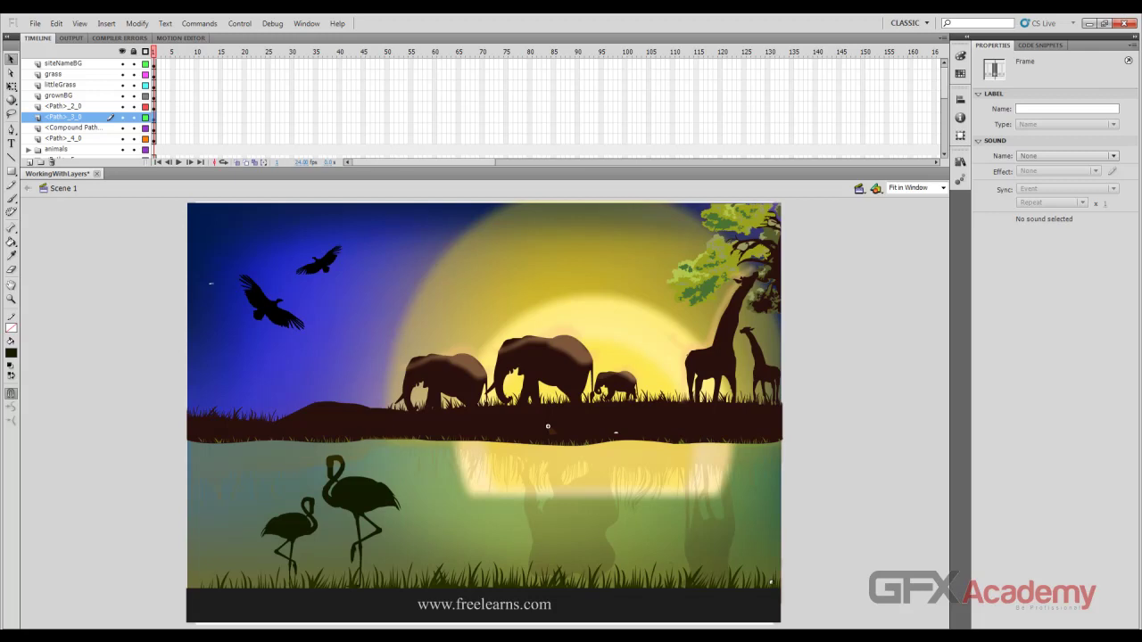
{"action": "left_click", "coordinate": [486, 507]}
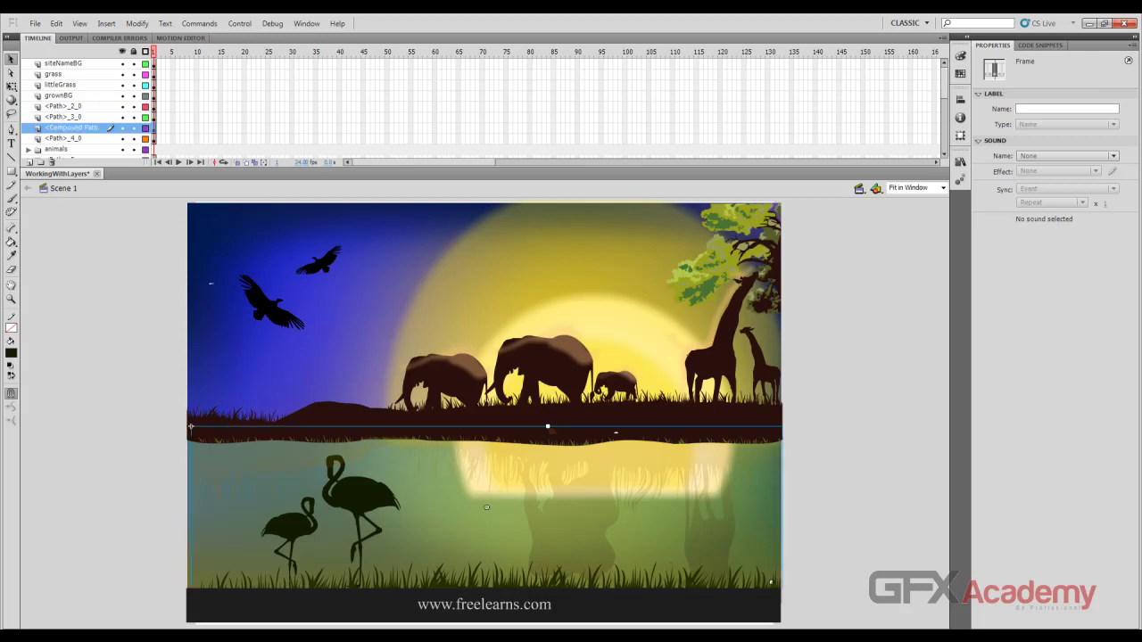
{"action": "left_click", "coordinate": [64, 106]}
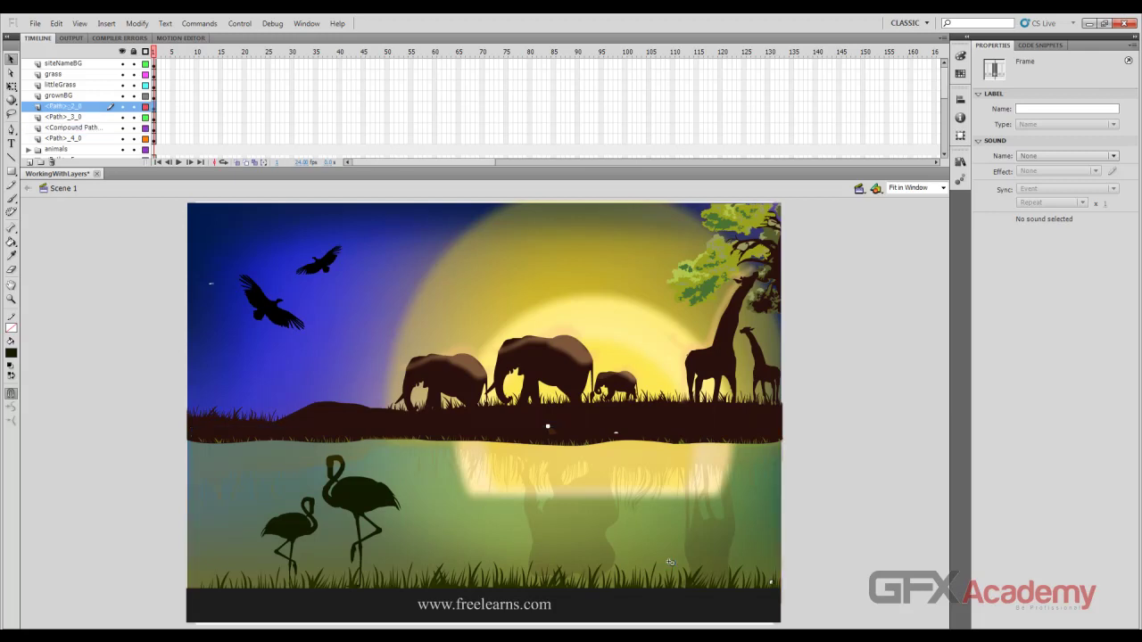
Lock all layers, then unlock only the animals folder and expand it to show its layers
{"action": "left_click", "coordinate": [134, 52]}
{"action": "scroll", "coordinate": [134, 103], "scroll_direction": "down", "scroll_amount": 2}
{"action": "left_click", "coordinate": [134, 107]}
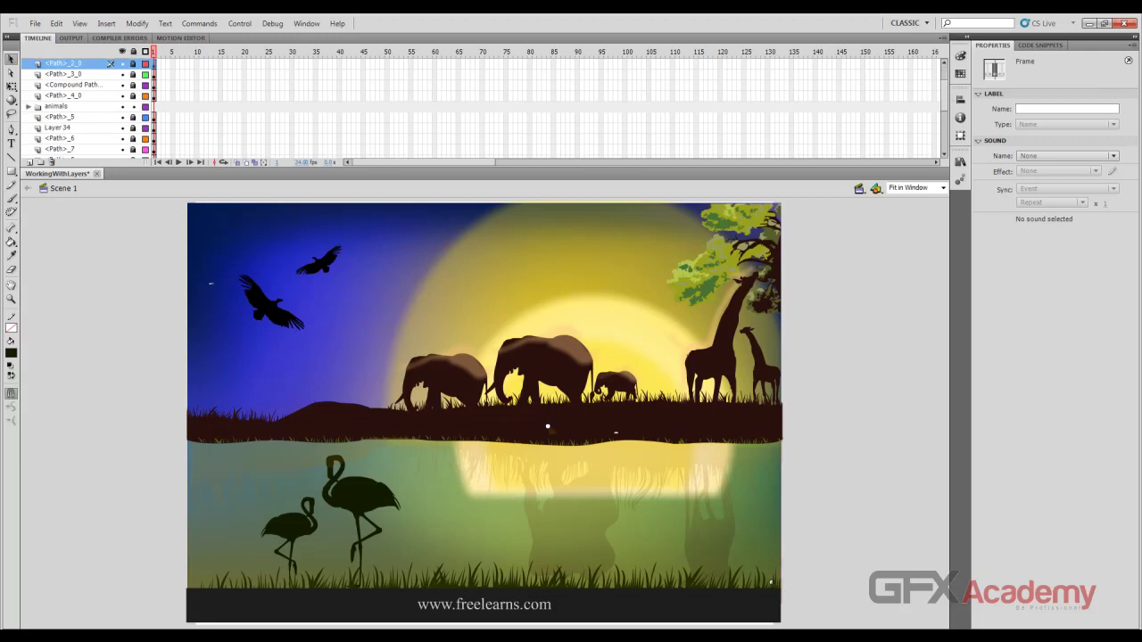
{"action": "left_click", "coordinate": [57, 106]}
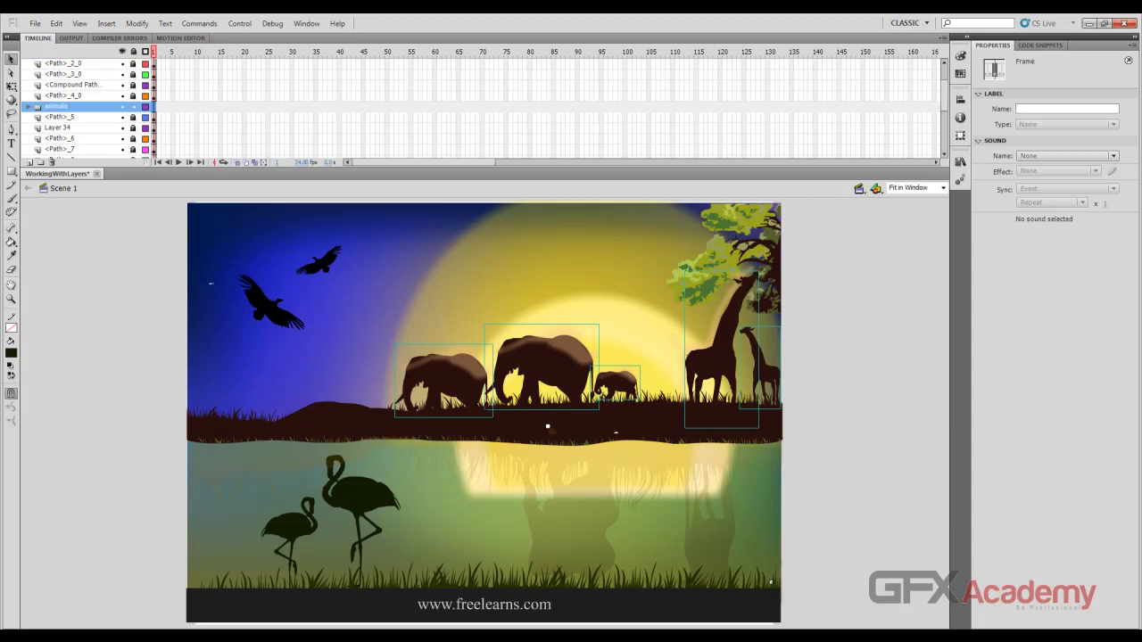
{"action": "left_click", "coordinate": [28, 107]}
Select the largest elephant on the stage and rename its layer, Layer 30, as Big Elephant
{"action": "left_click", "coordinate": [548, 365]}
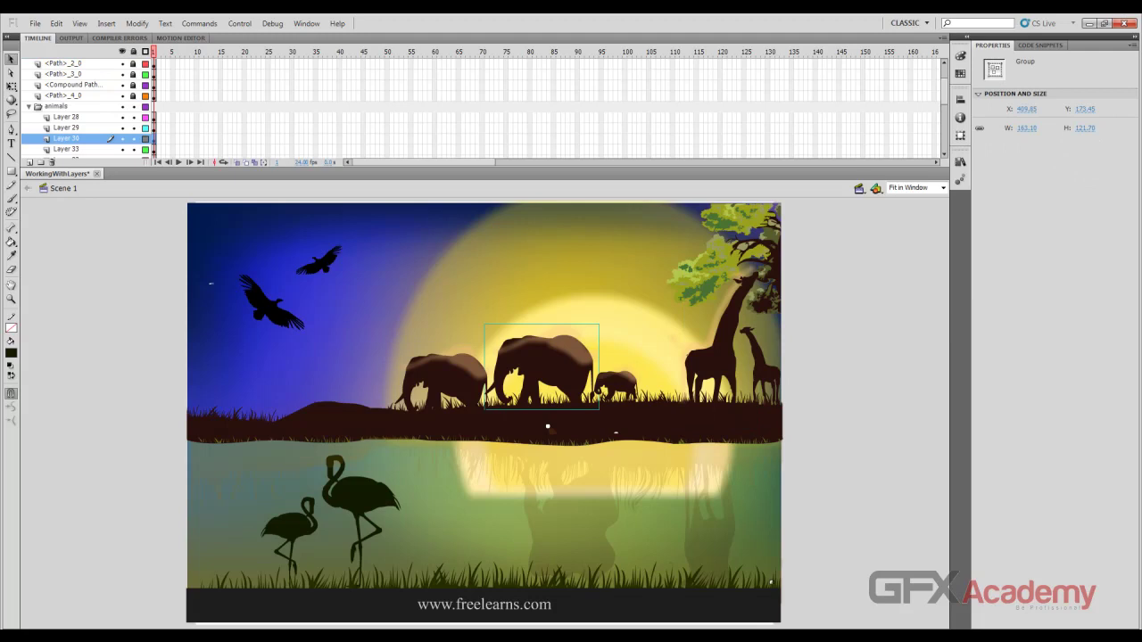
{"action": "double_click", "coordinate": [66, 138]}
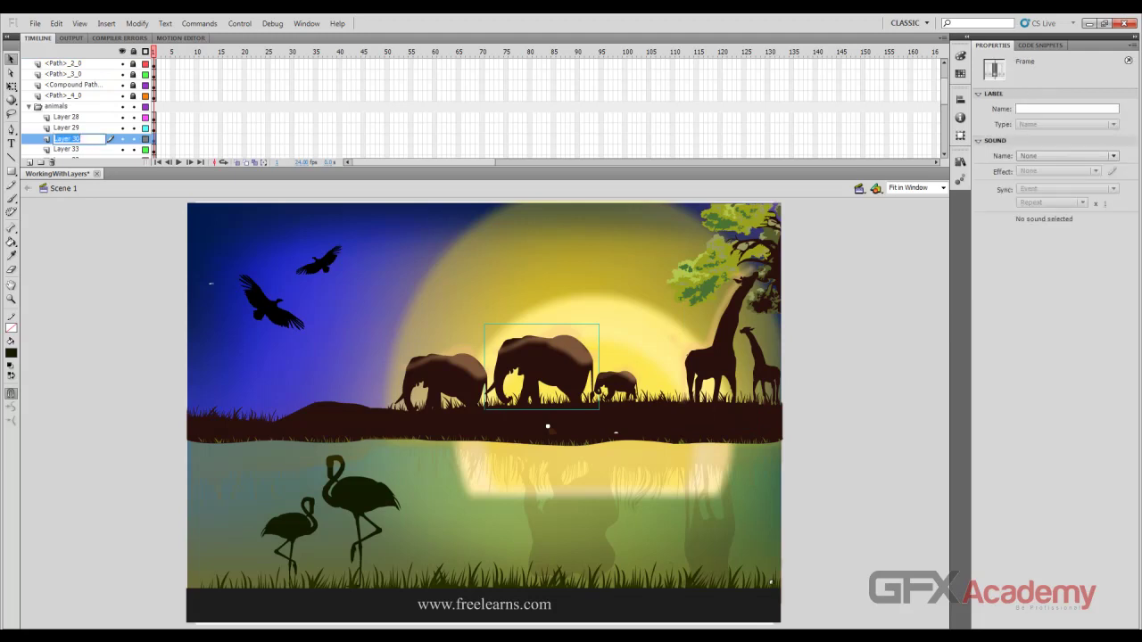
{"action": "type", "text": "S"}
{"action": "type", "text": "ia"}
{"action": "type", "text": " Ele"}
{"action": "type", "text": "phant"}
{"action": "key", "text": "Return"}
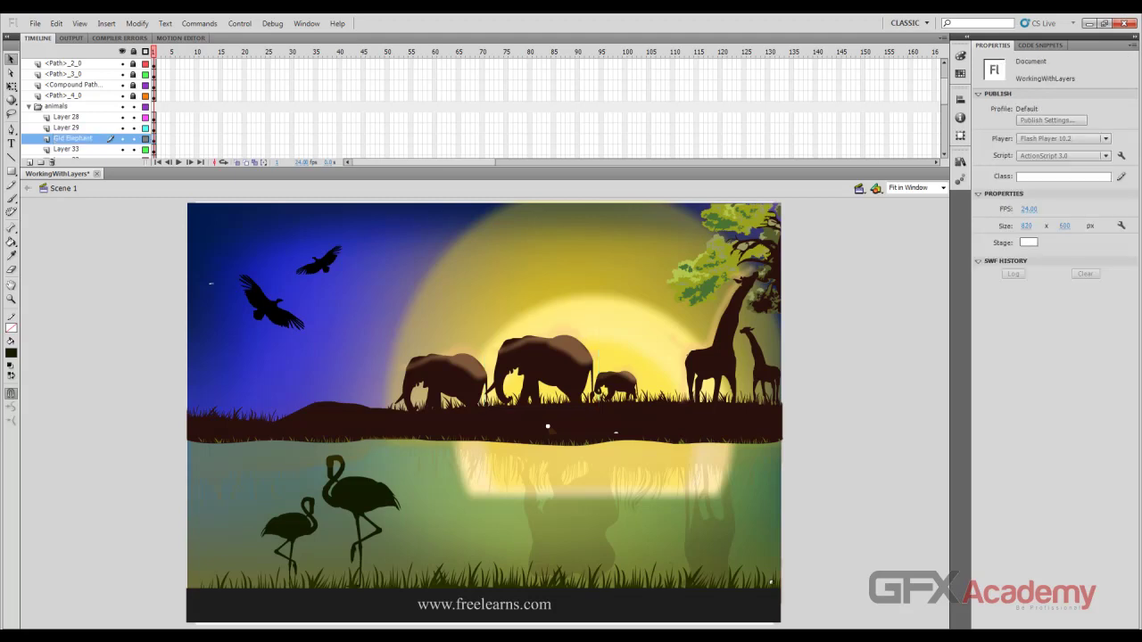
Lock every layer except the large elephant's layer with Lock Others, and check the locks in the layer list
{"action": "right_click", "coordinate": [102, 139]}
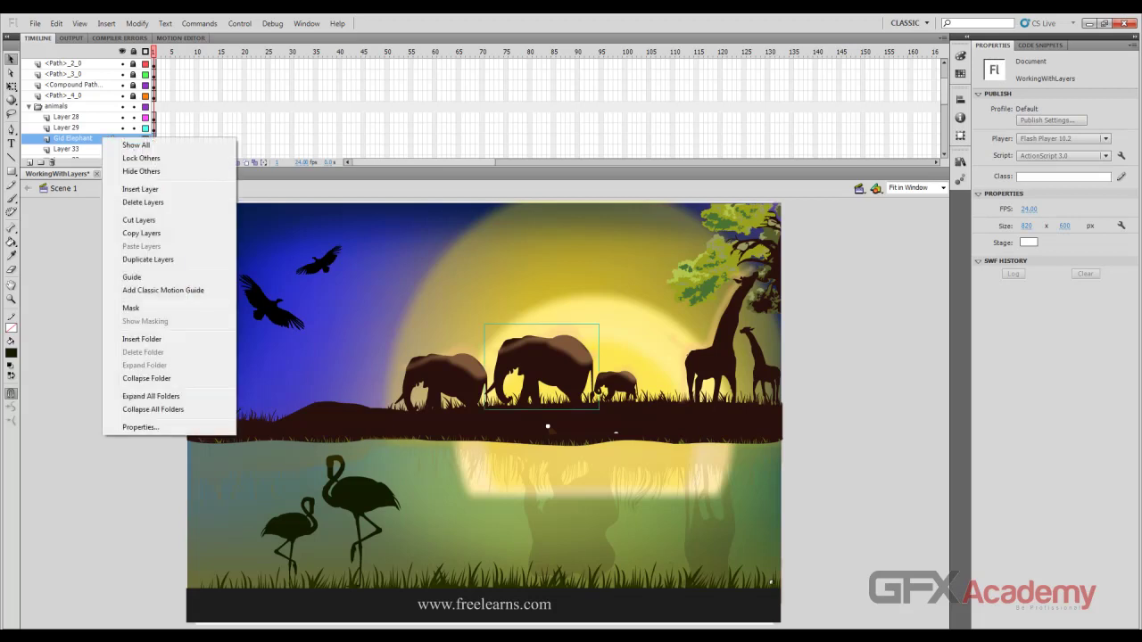
{"action": "left_click", "coordinate": [142, 159]}
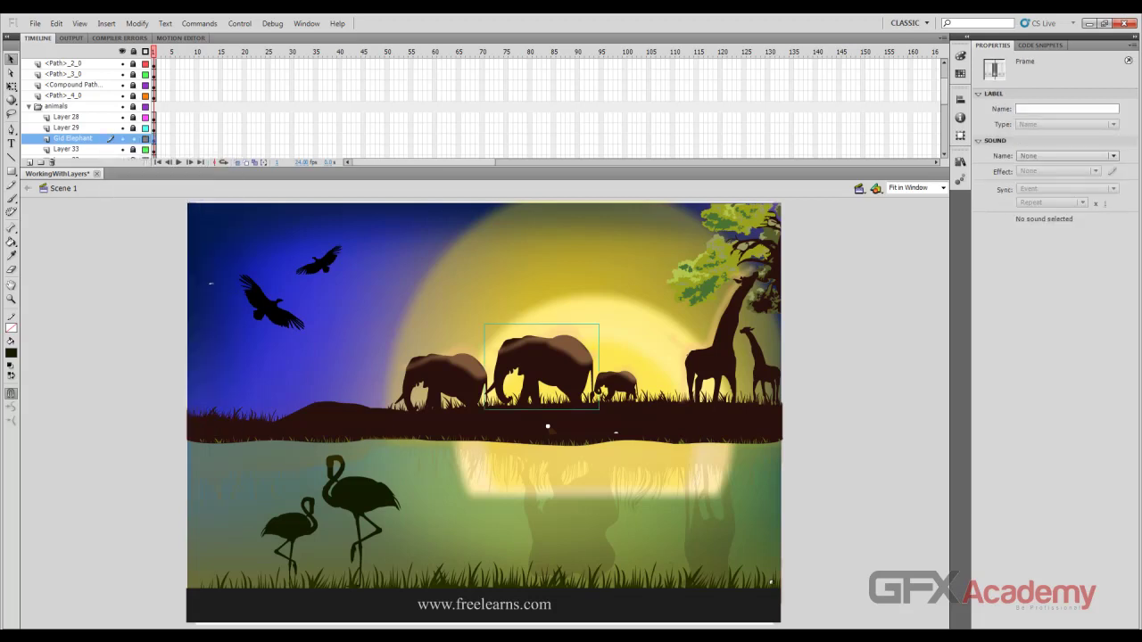
{"action": "scroll", "coordinate": [81, 107], "scroll_direction": "down", "scroll_amount": 2}
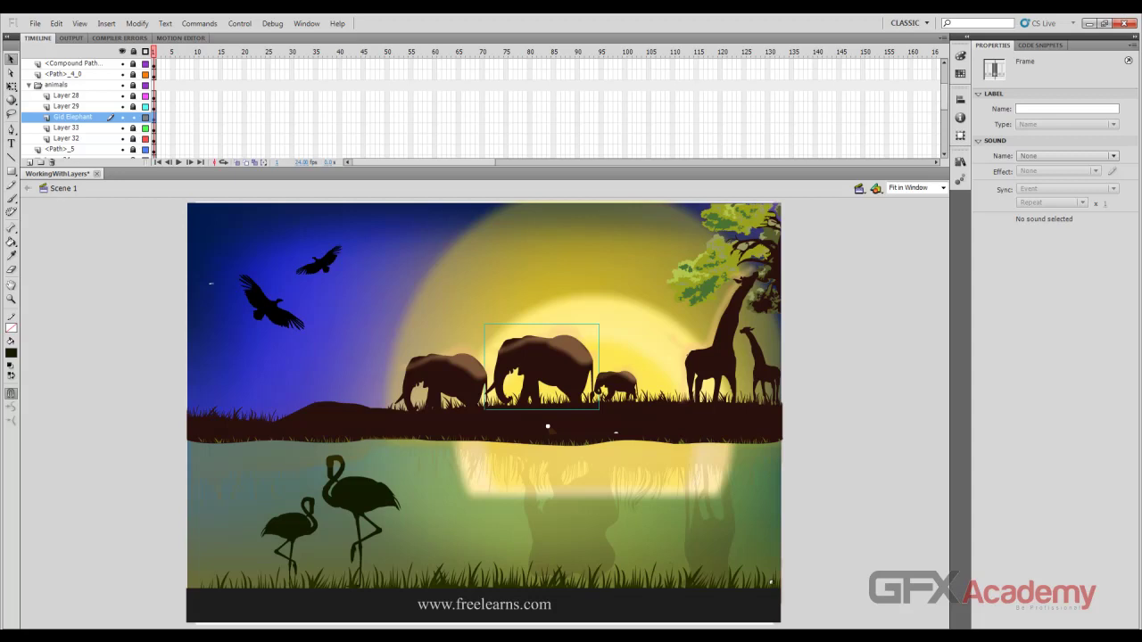
Correct the name of the large elephant's layer to BIG Elephant
{"action": "double_click", "coordinate": [60, 116]}
{"action": "left_click", "coordinate": [61, 117]}
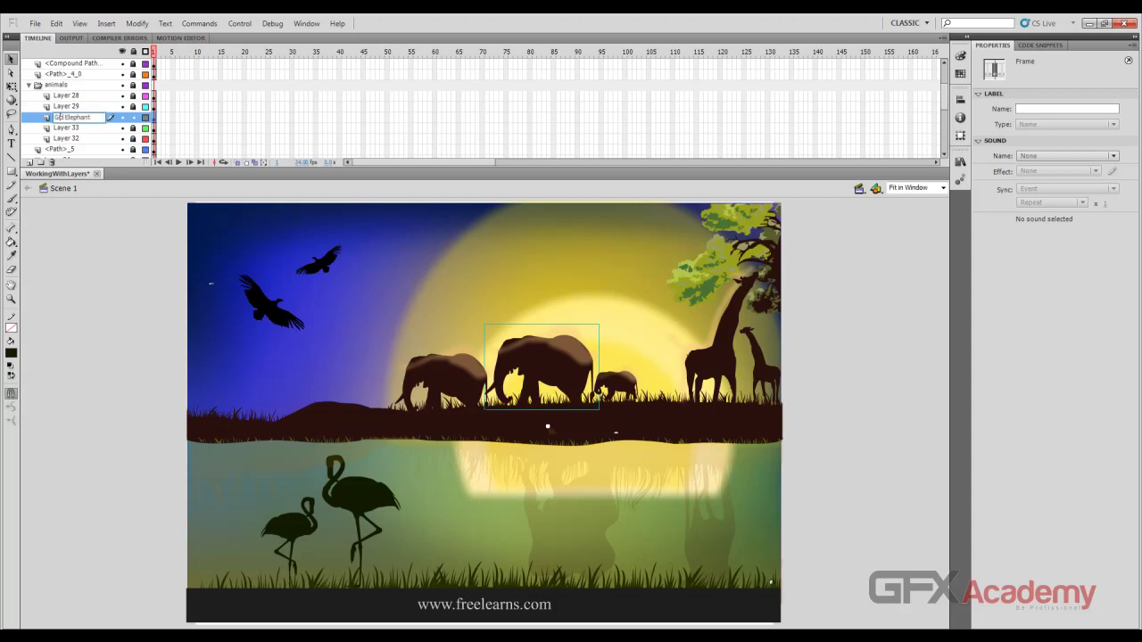
{"action": "left_click_drag", "start_coordinate": [64, 117], "coordinate": [54, 117]}
{"action": "type", "text": "iG"}
{"action": "key", "text": "Return"}
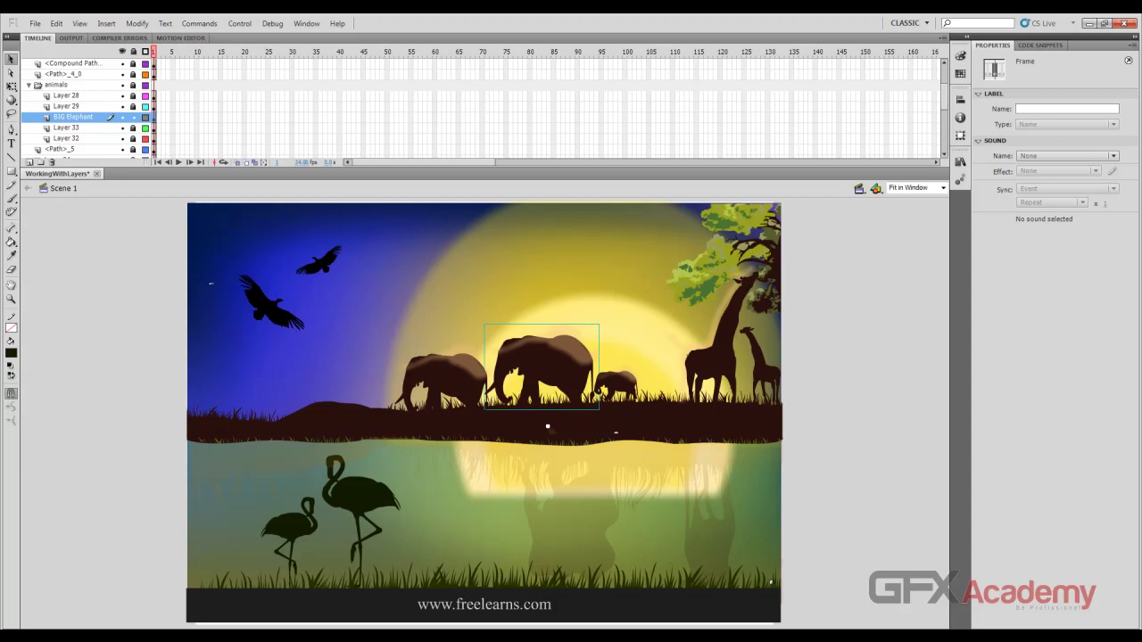
Insert a new layer directly above BIG Elephant and name it mask
{"action": "left_click", "coordinate": [29, 162]}
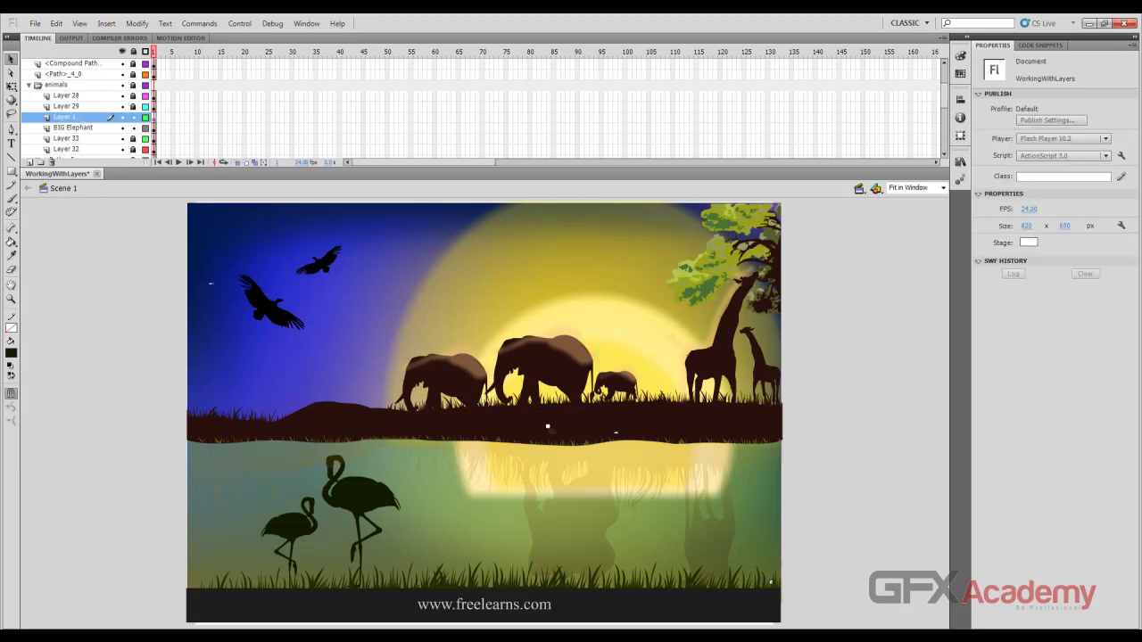
{"action": "double_click", "coordinate": [64, 116]}
{"action": "type", "text": "mn"}
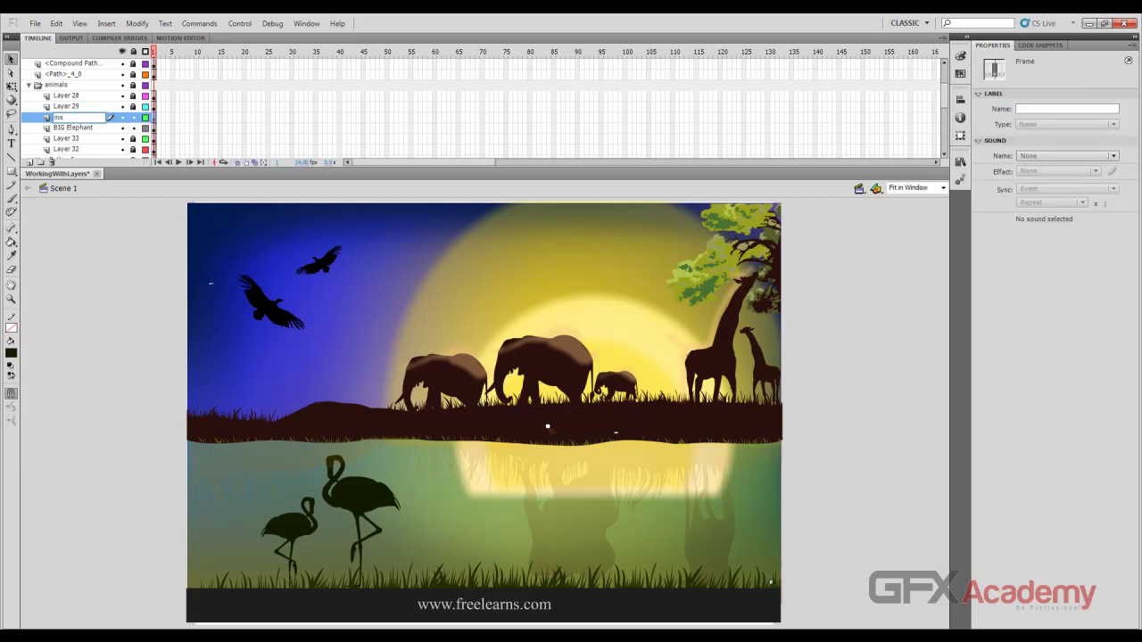
{"action": "type", "text": "sk"}
{"action": "key", "text": "Return"}
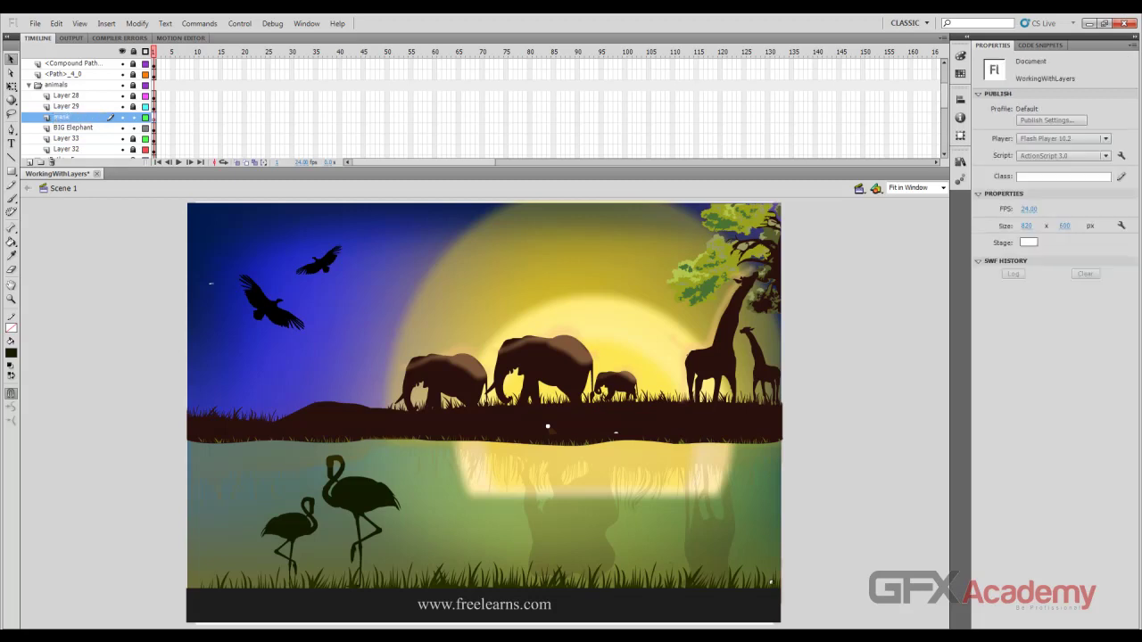
Try converting the empty mask layer into a mask for BIG Elephant, and undo the conversion
{"action": "right_click", "coordinate": [89, 117]}
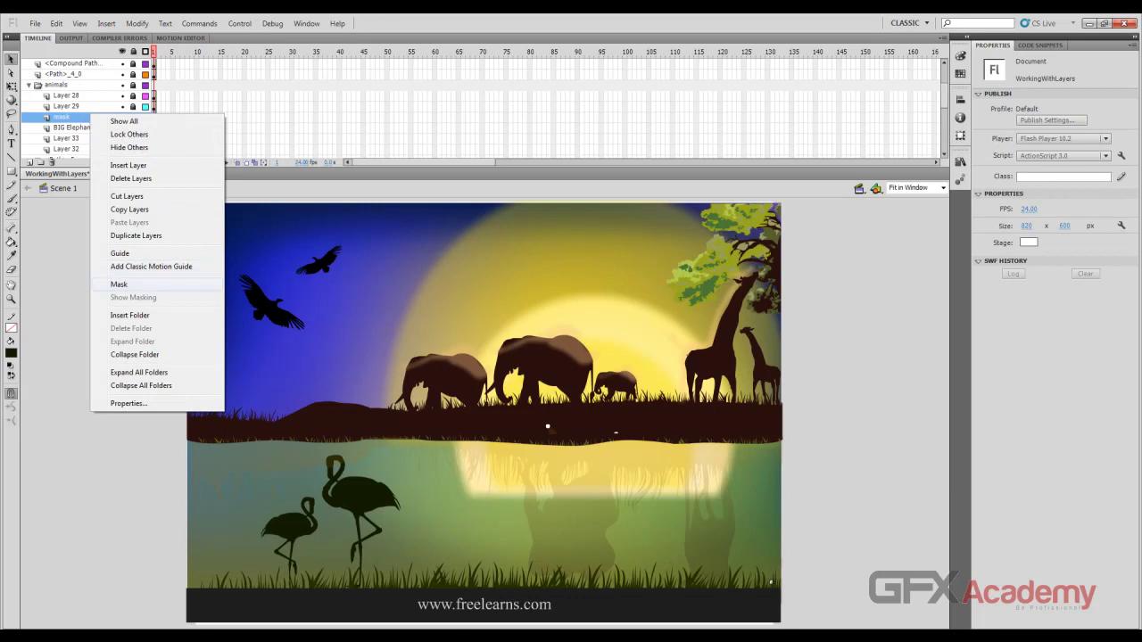
{"action": "left_click", "coordinate": [118, 284]}
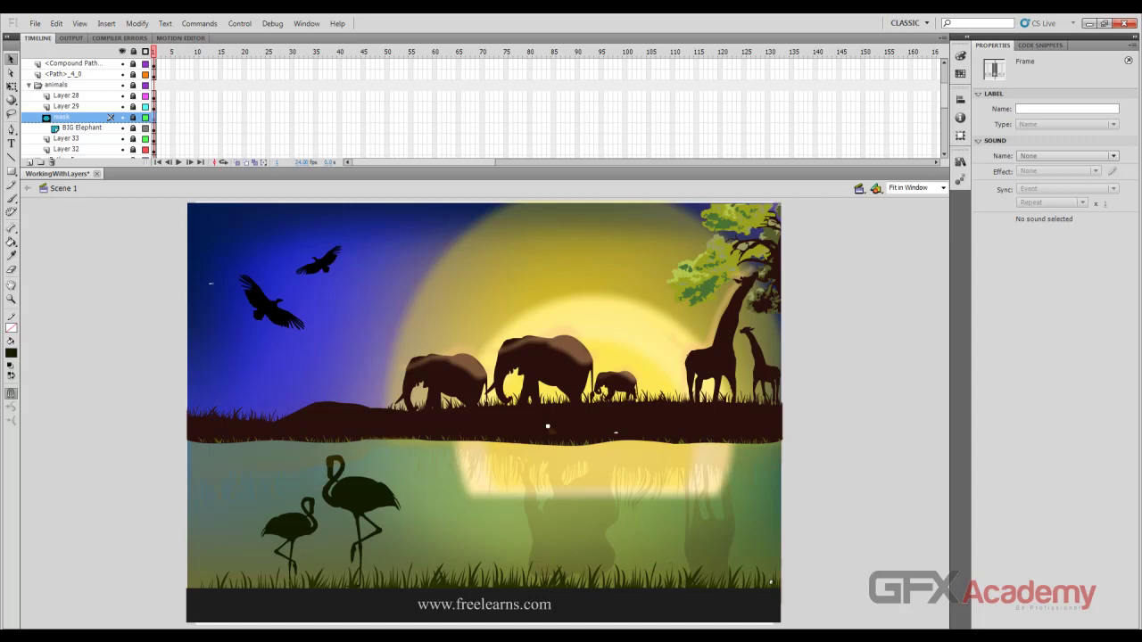
{"action": "key", "text": "ctrl+z"}
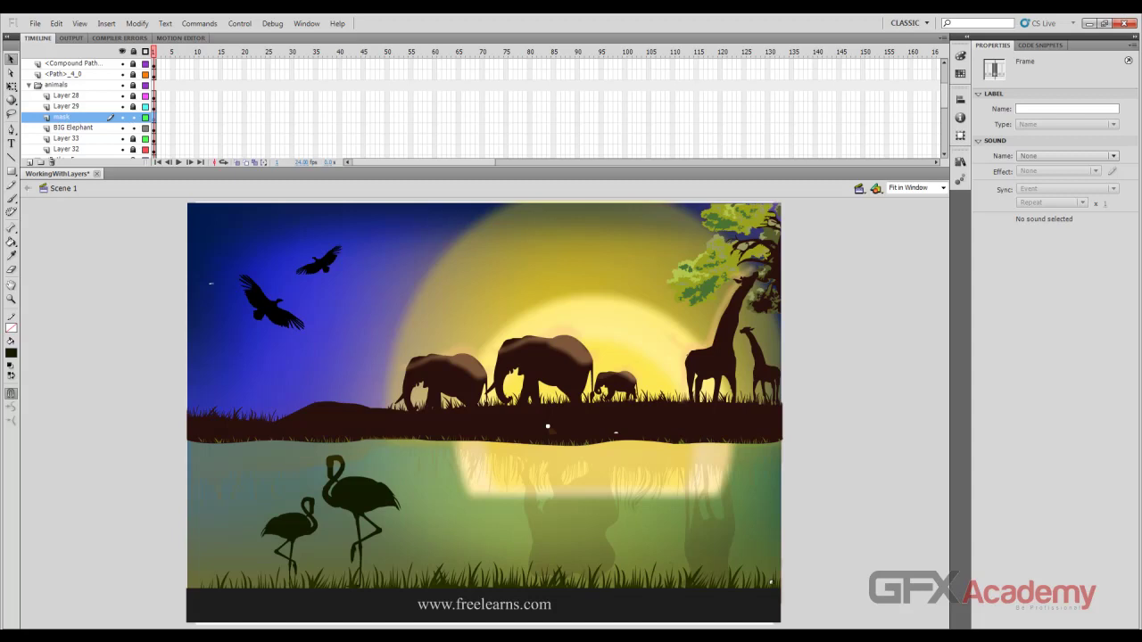
{"action": "key", "text": "ctrl+z"}
Draw a filled circle about 152 px across on the mask layer over the large elephant, and shift it slightly up and left
{"action": "left_click", "coordinate": [10, 170]}
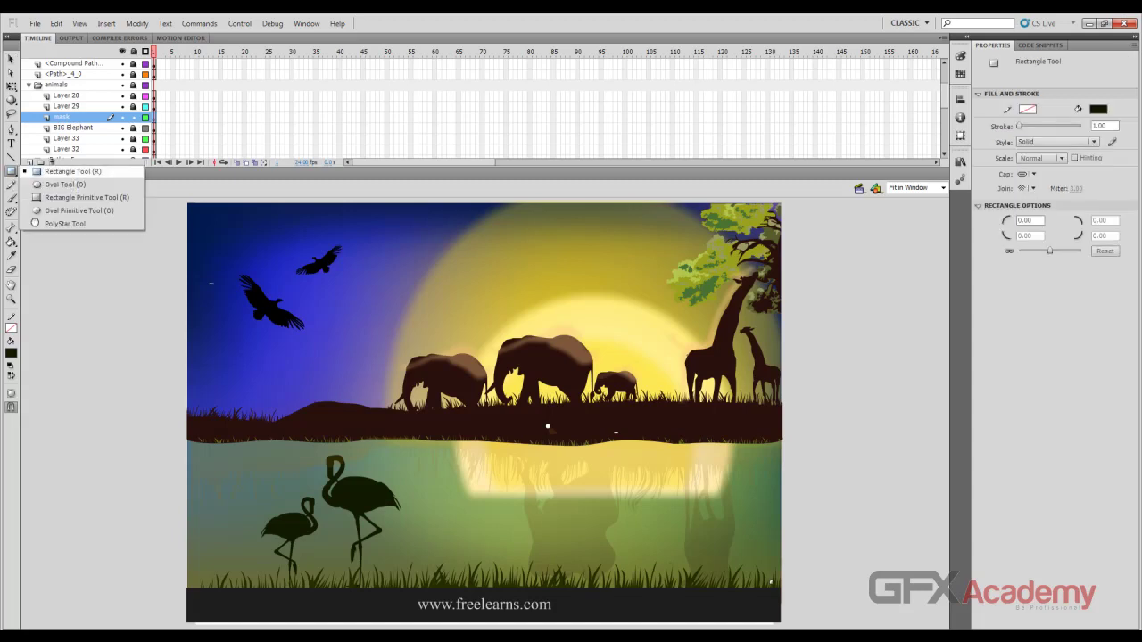
{"action": "left_click", "coordinate": [65, 184]}
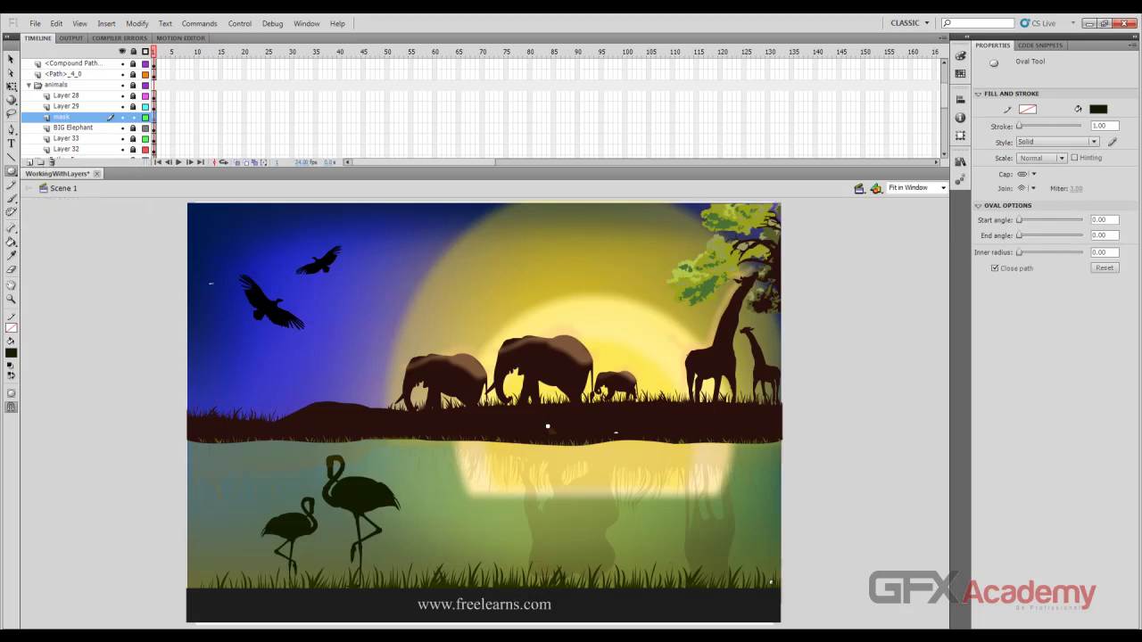
{"action": "left_click_drag", "start_coordinate": [496, 324], "coordinate": [604, 433]}
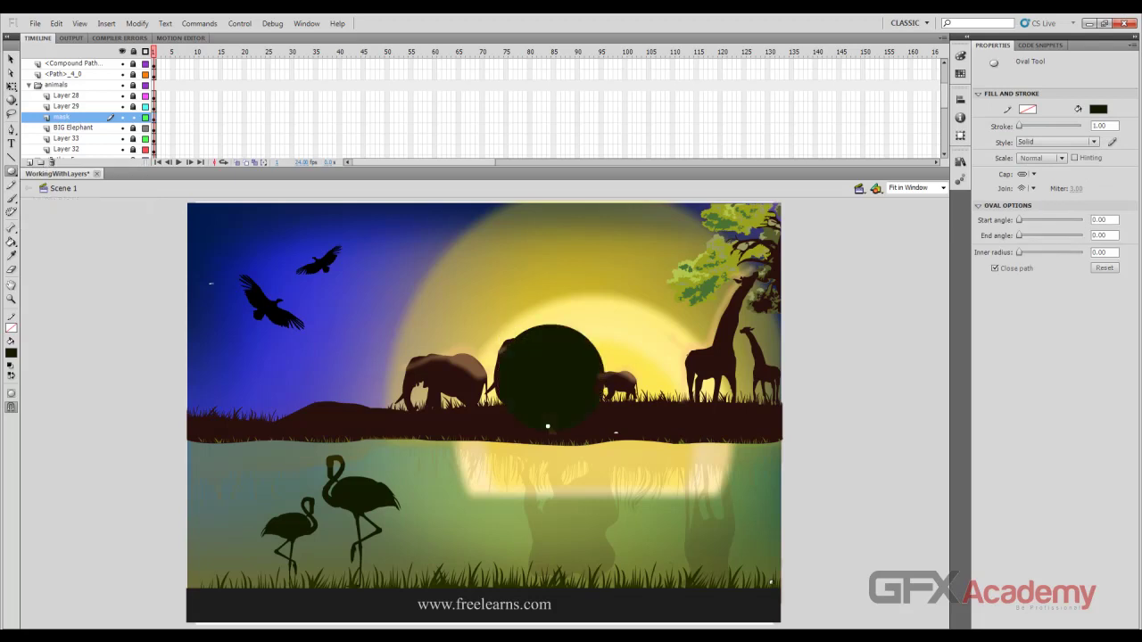
{"action": "left_click", "coordinate": [10, 59]}
{"action": "mouse_move", "coordinate": [550, 378]}
{"action": "left_mouse_down"}
{"action": "mouse_move", "coordinate": [539, 378]}
{"action": "mouse_move", "coordinate": [545, 368]}
{"action": "left_mouse_up"}
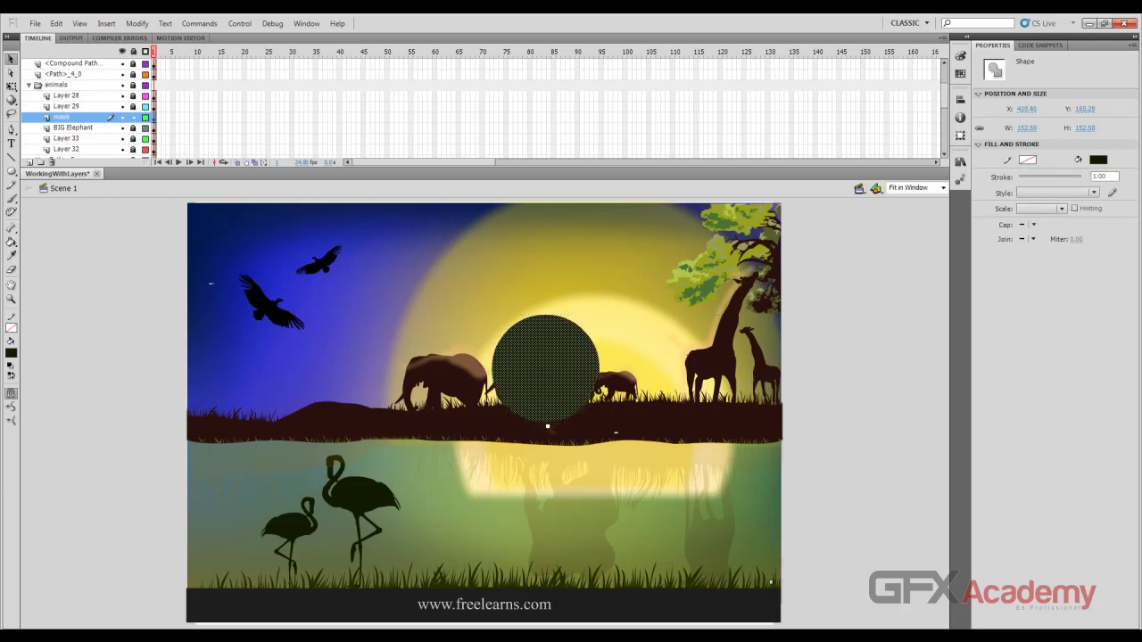
Enlarge the circle to about 182 px across and nudge it right to X about 395 so it covers the large elephant
{"action": "key", "text": "q"}
{"action": "left_click_drag", "start_coordinate": [491, 315], "coordinate": [471, 293]}
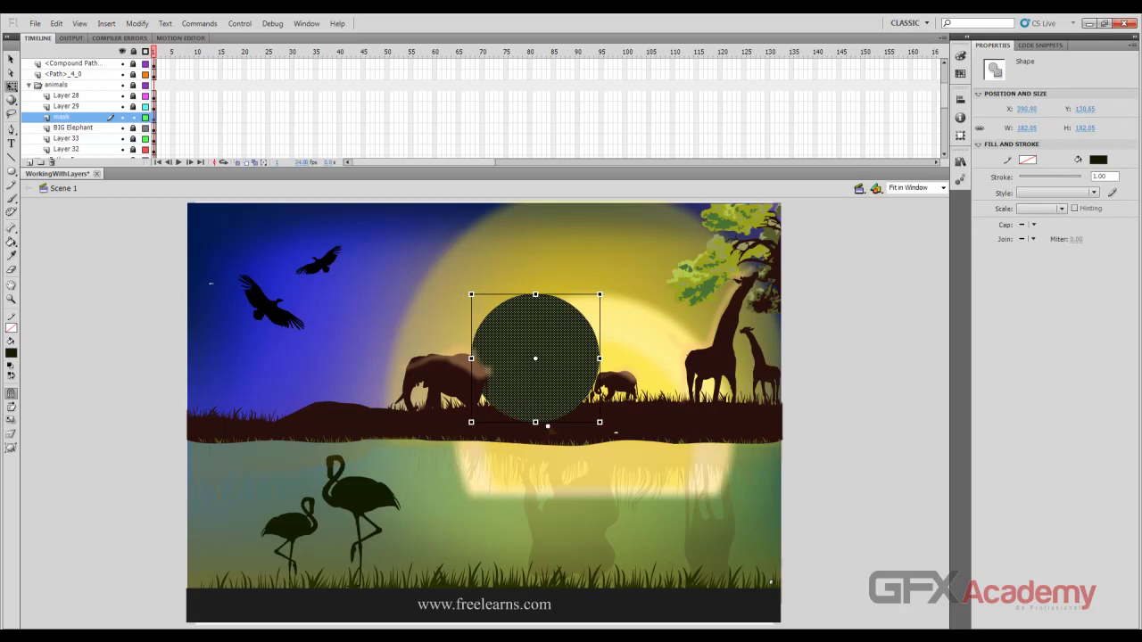
{"action": "key", "text": "v"}
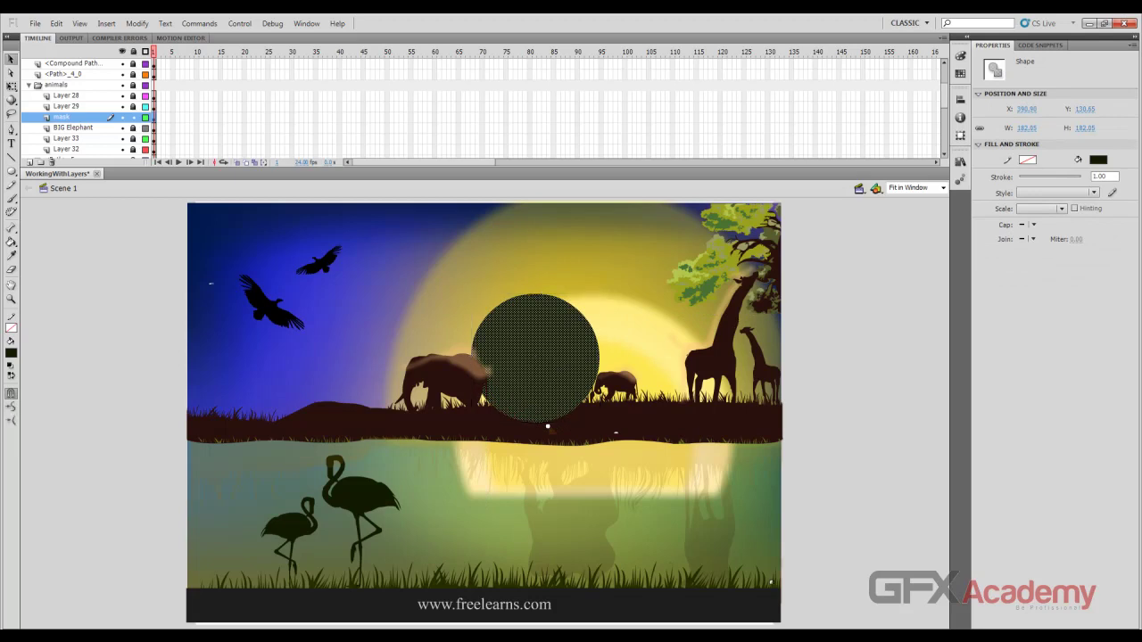
{"action": "key", "text": "Right"}
{"action": "key", "text": "Right"}
{"action": "key", "text": "Right"}
{"action": "key", "text": "Right"}
{"action": "key", "text": "Right"}
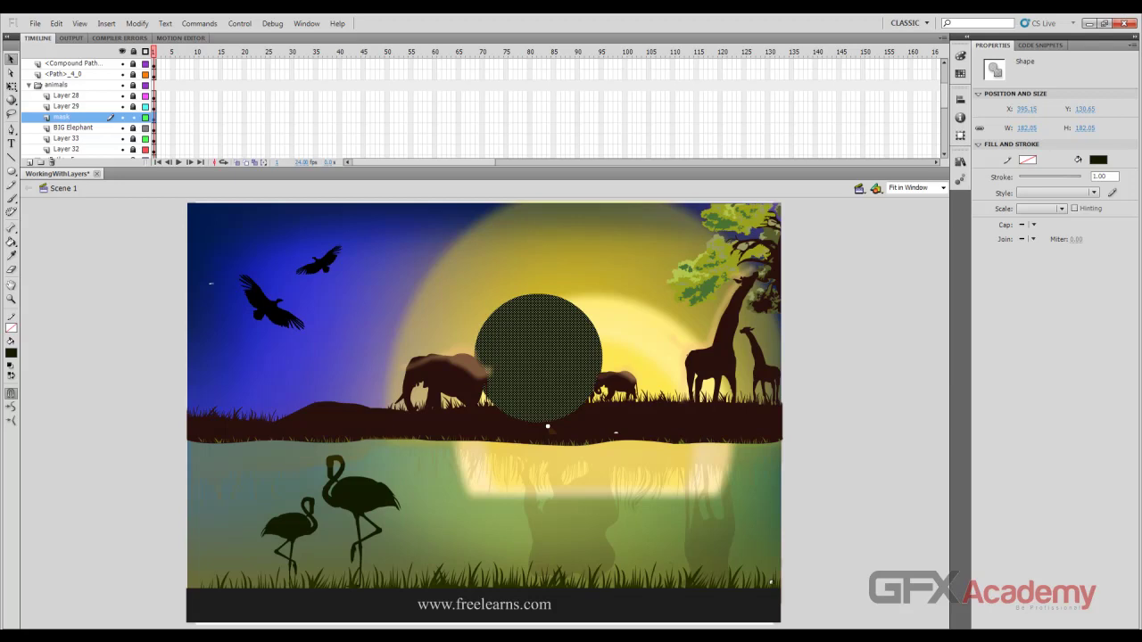
Convert the mask layer with the circle into a mask for the BIG Elephant layer
{"action": "left_click", "coordinate": [73, 127]}
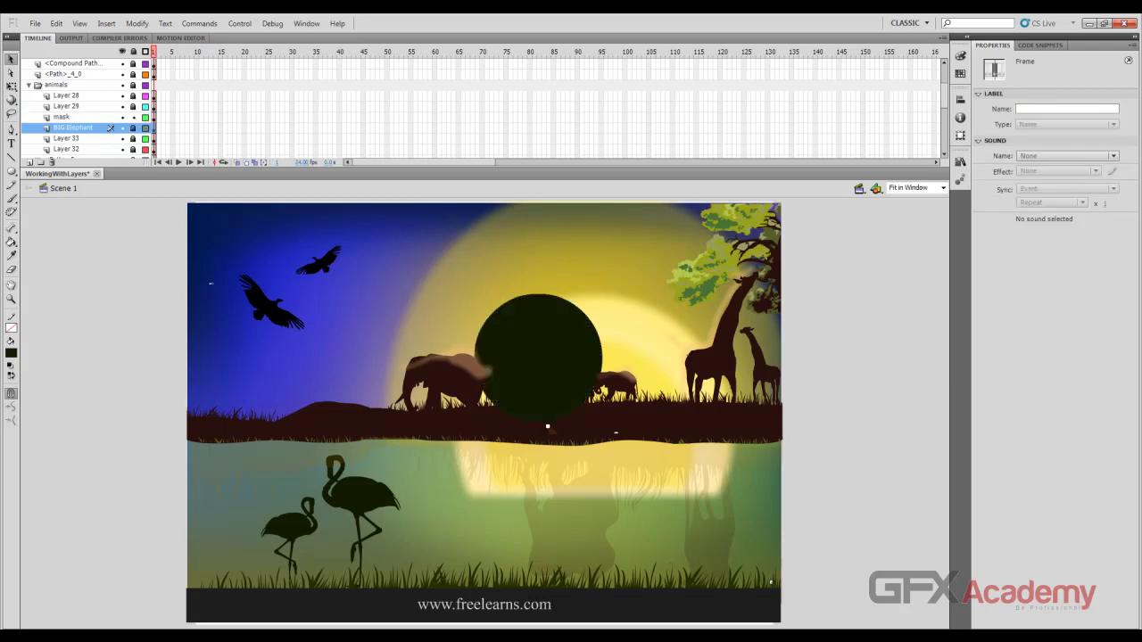
{"action": "left_click", "coordinate": [62, 117]}
{"action": "right_click", "coordinate": [61, 116]}
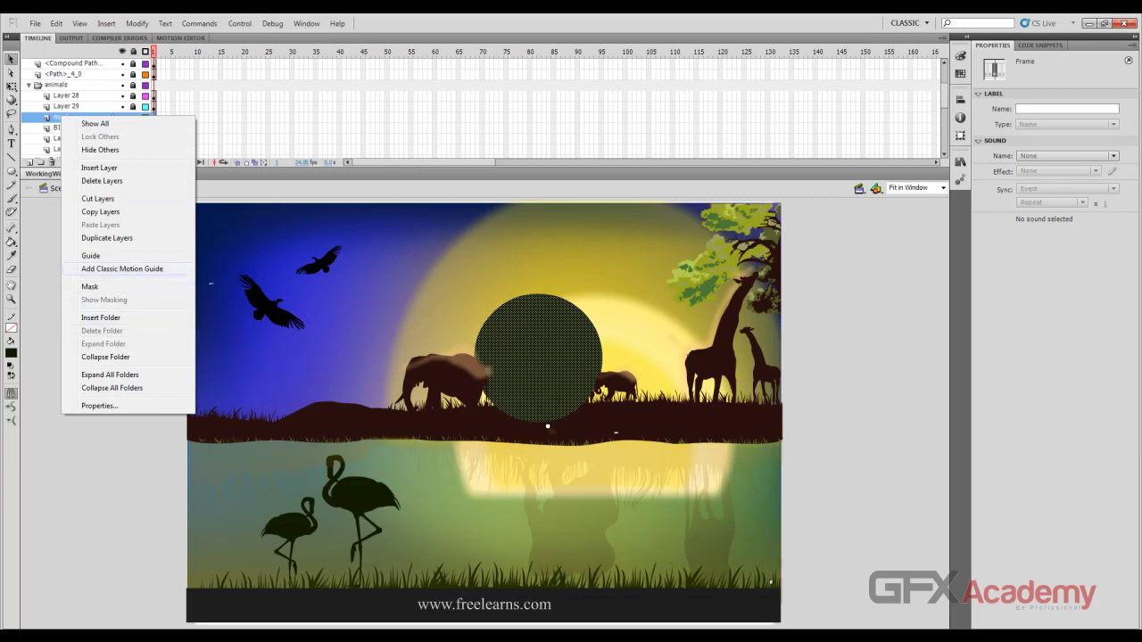
{"action": "left_click", "coordinate": [90, 286]}
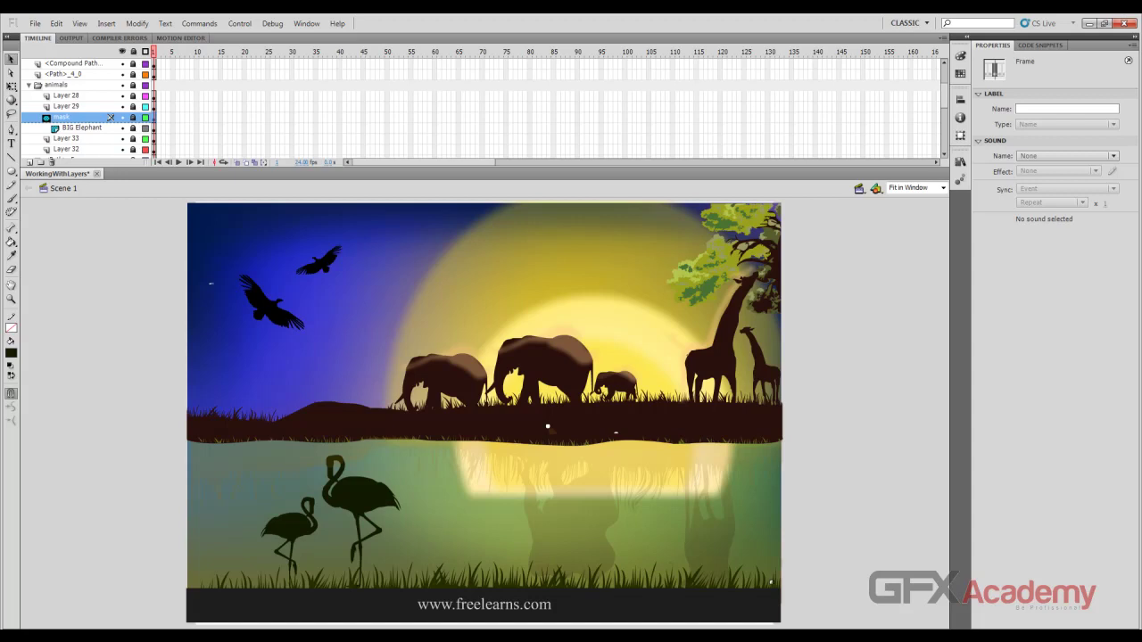
Toggle the locks of the mask and BIG Elephant layers to compare the masked and unmasked views, ending with both locked
{"action": "left_click", "coordinate": [111, 127]}
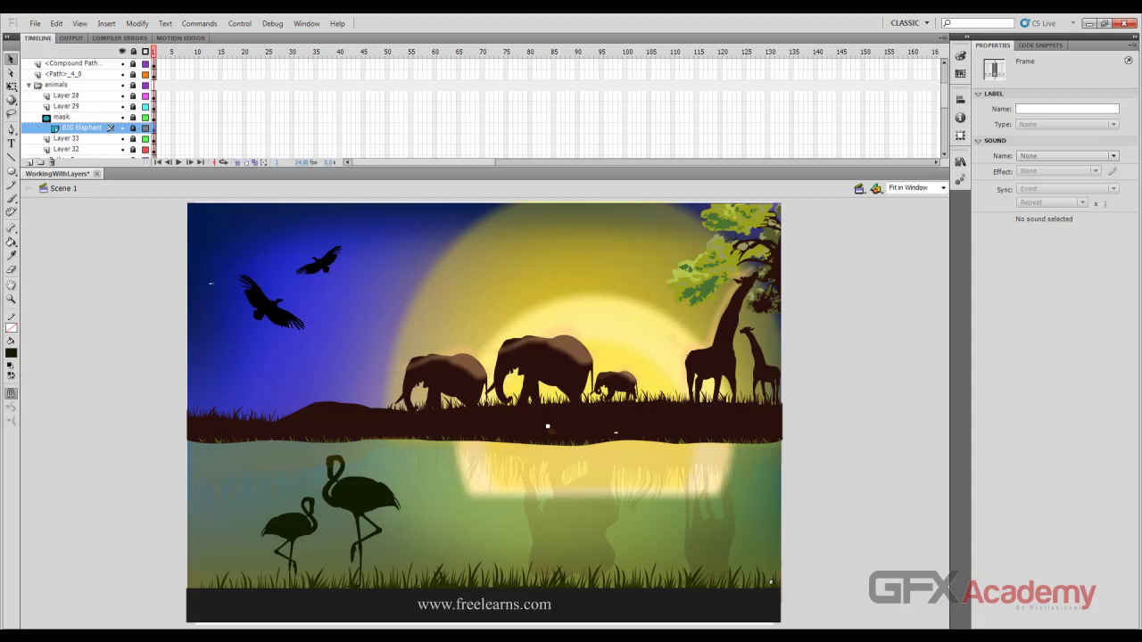
{"action": "left_click", "coordinate": [133, 117]}
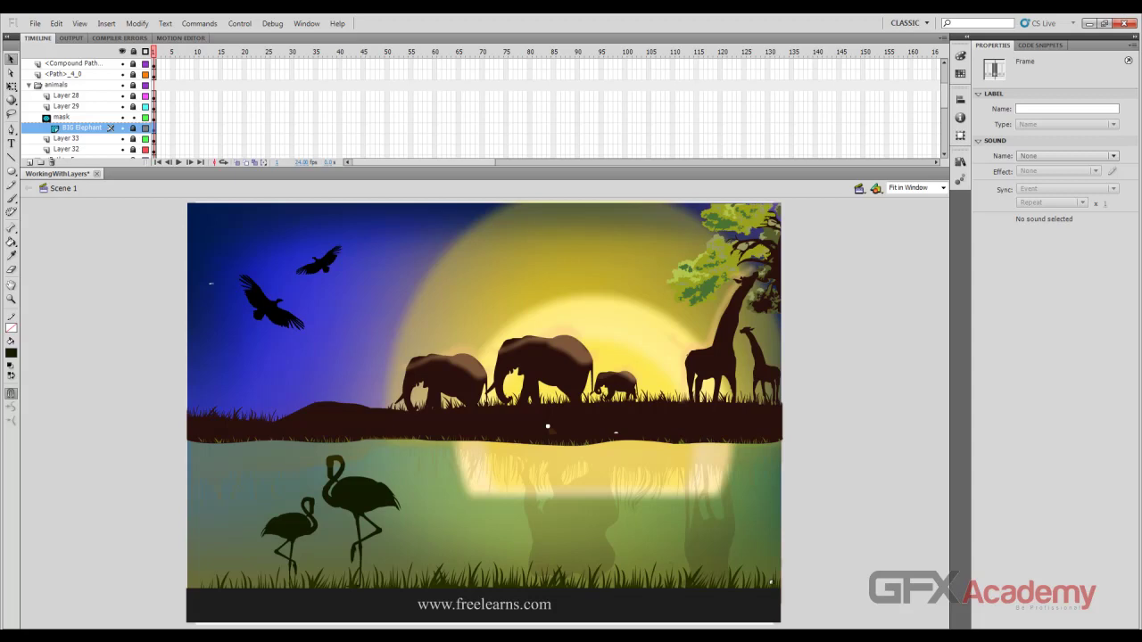
{"action": "left_click", "coordinate": [133, 117]}
{"action": "left_click", "coordinate": [132, 117]}
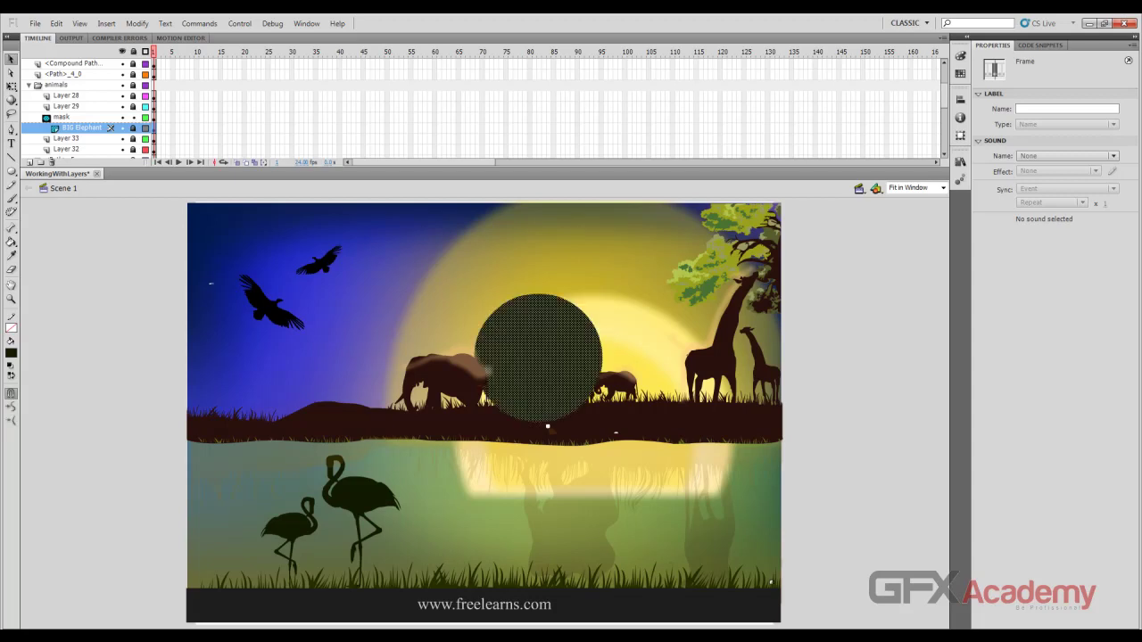
{"action": "left_click", "coordinate": [133, 117]}
{"action": "left_click", "coordinate": [133, 117]}
{"action": "left_click", "coordinate": [133, 116]}
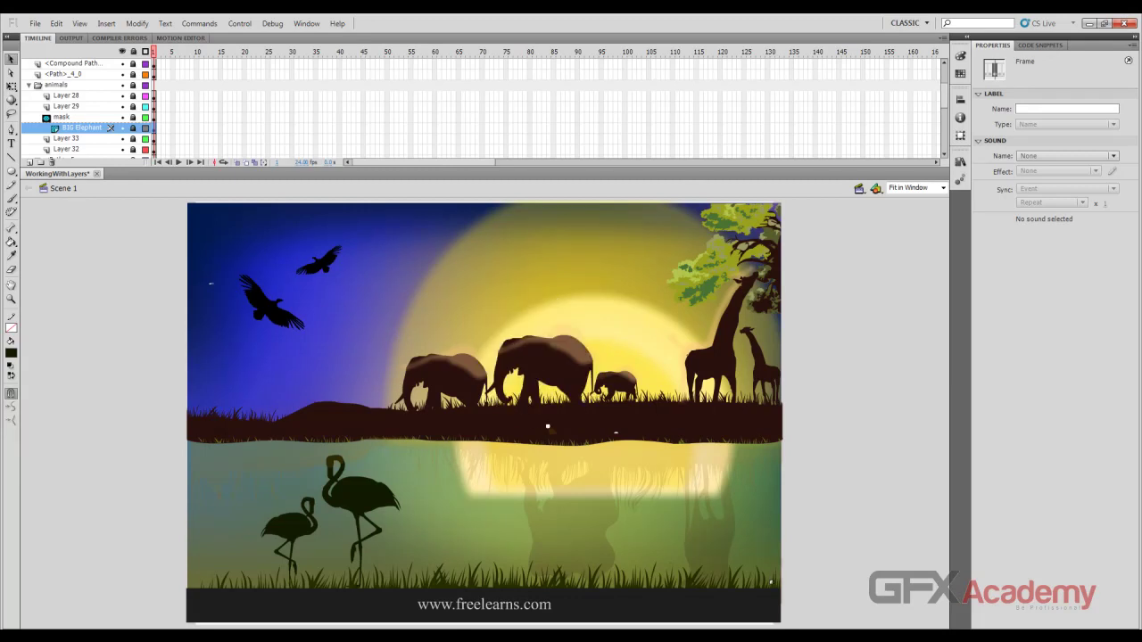
{"action": "left_click", "coordinate": [133, 128]}
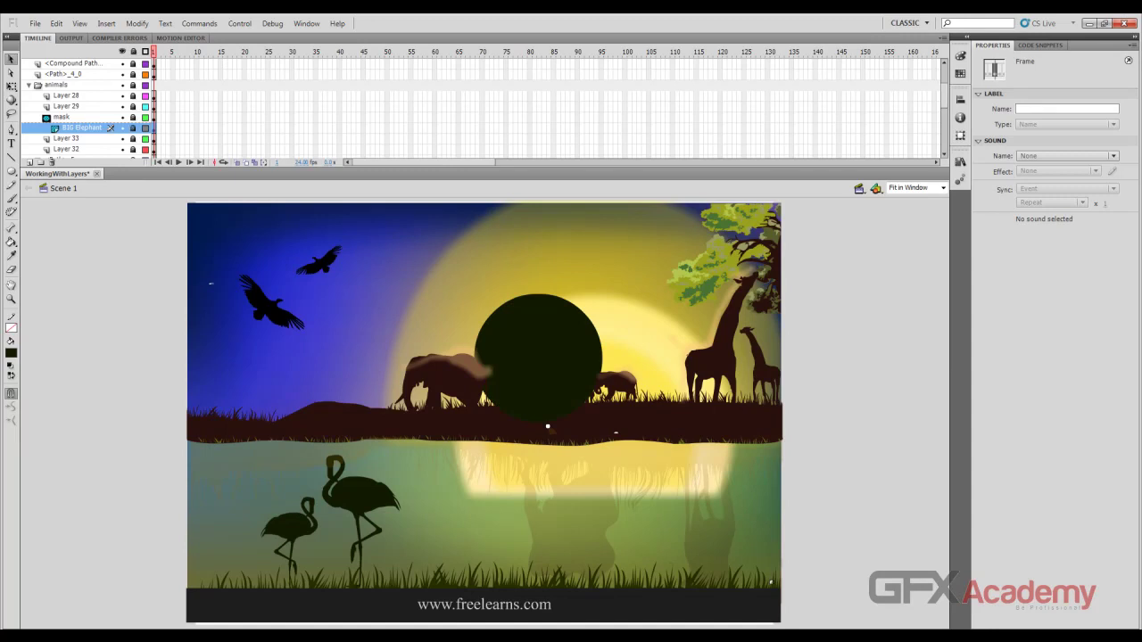
{"action": "left_click", "coordinate": [133, 128]}
{"action": "left_click", "coordinate": [133, 117]}
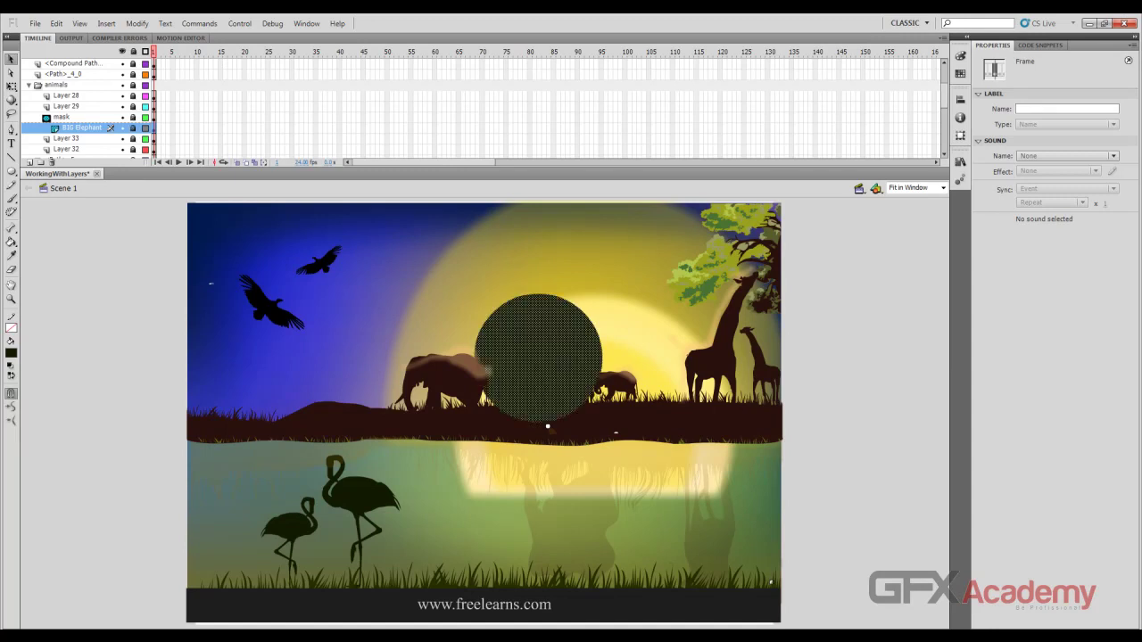
{"action": "left_click", "coordinate": [133, 117]}
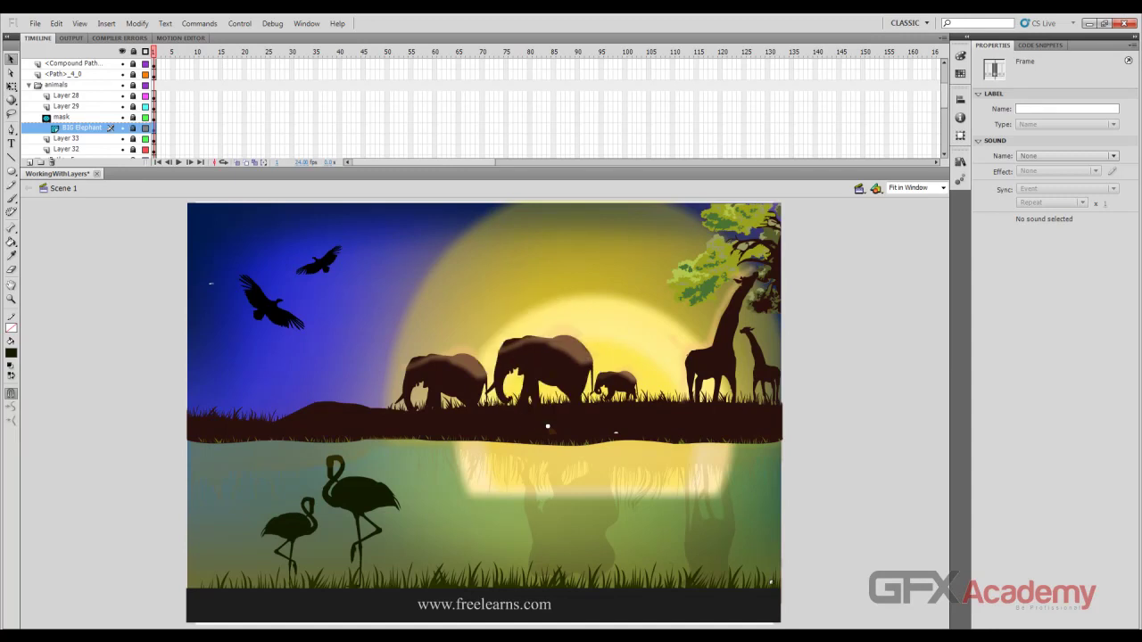
Test the movie to check the masked elephant in the preview, and close the preview window
{"action": "key", "text": "ctrl+Return"}
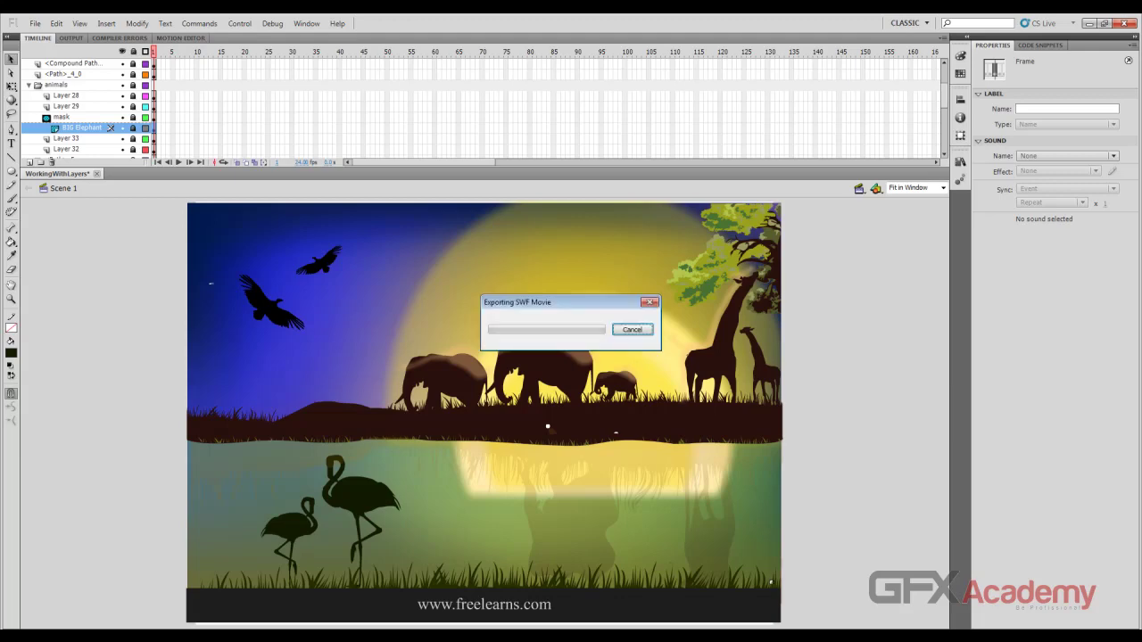
{"action": "left_click_drag", "start_coordinate": [223, 24], "coordinate": [517, 156]}
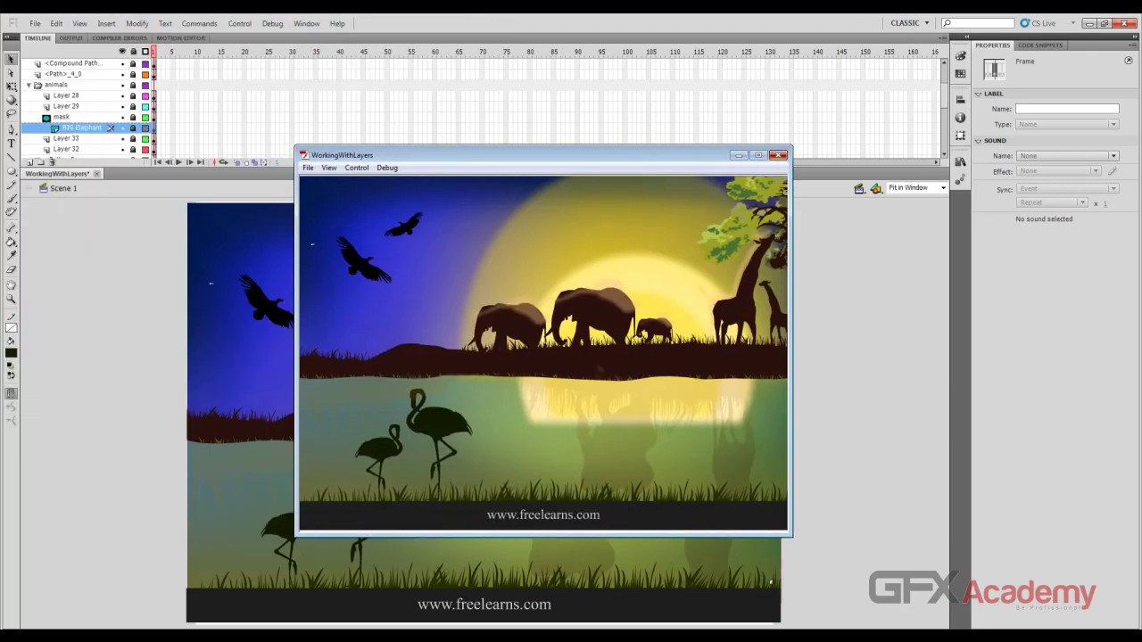
{"action": "left_click", "coordinate": [779, 155]}
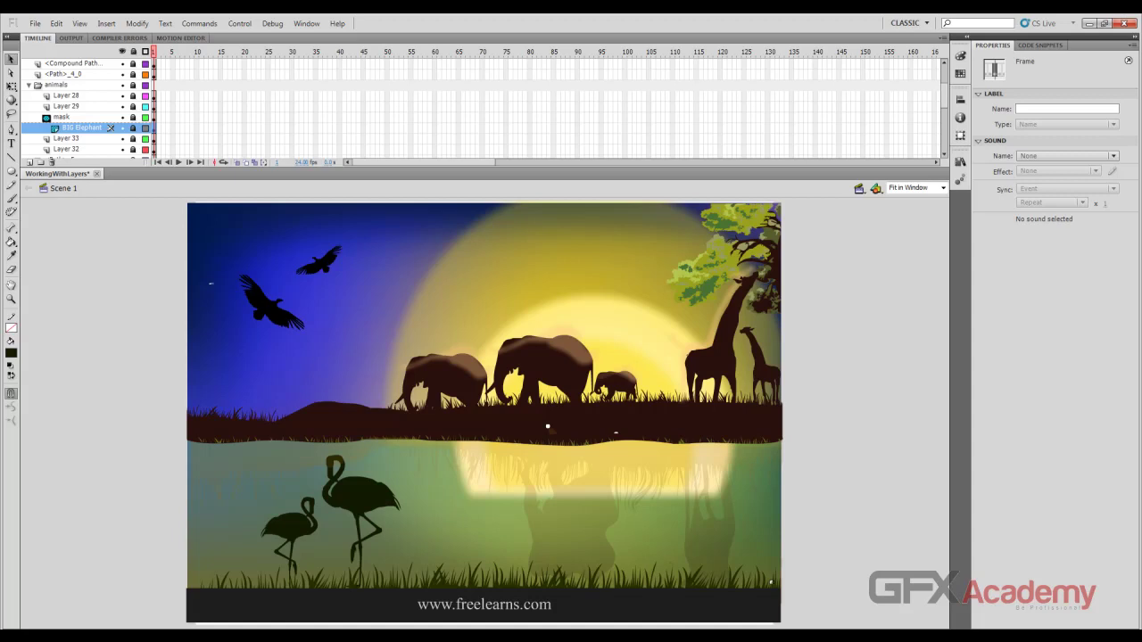
Unlock all layers and select animals on the stage to identify which layers hold them
{"action": "left_click", "coordinate": [110, 139]}
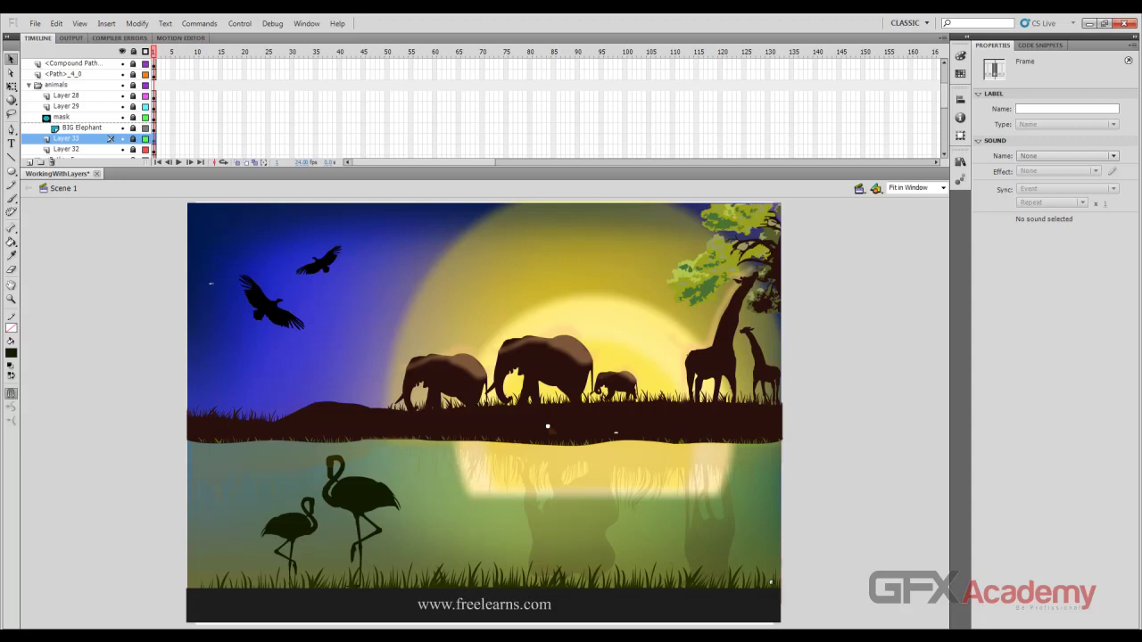
{"action": "left_click", "coordinate": [133, 138]}
{"action": "left_click", "coordinate": [716, 359]}
{"action": "left_click", "coordinate": [133, 51]}
{"action": "left_click", "coordinate": [133, 51]}
{"action": "left_click", "coordinate": [614, 383]}
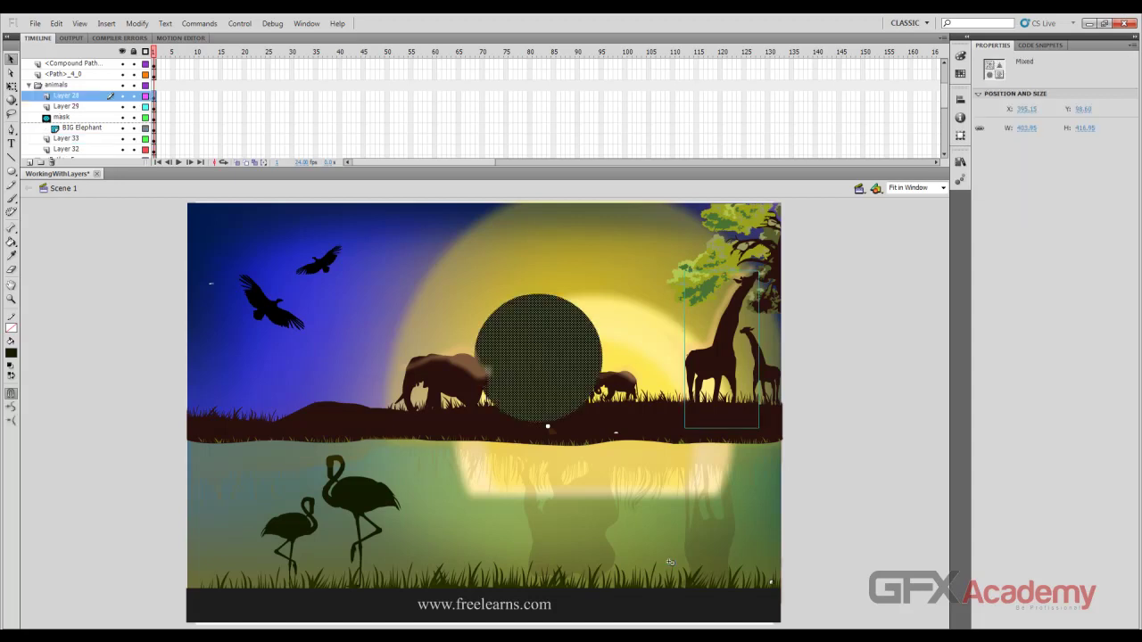
Put Layer 29, the layer of the elephant left of the circle, under the mask layer, directly above BIG Elephant
{"action": "left_click", "coordinate": [445, 379]}
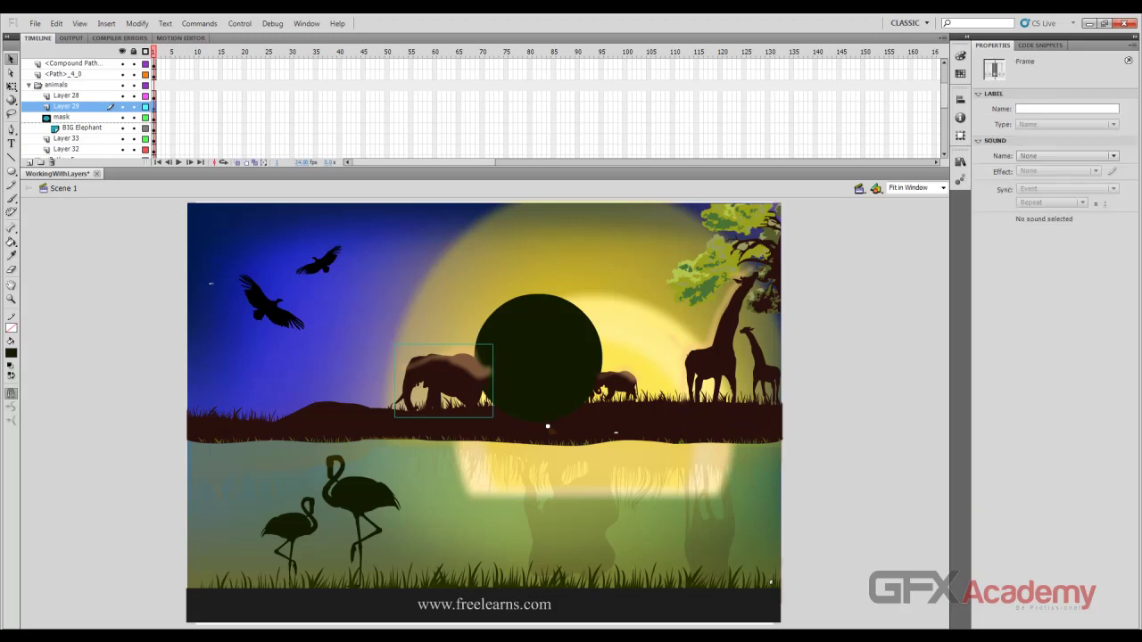
{"action": "double_click", "coordinate": [66, 106]}
{"action": "key", "text": "Escape"}
{"action": "left_click_drag", "start_coordinate": [44, 107], "coordinate": [54, 130]}
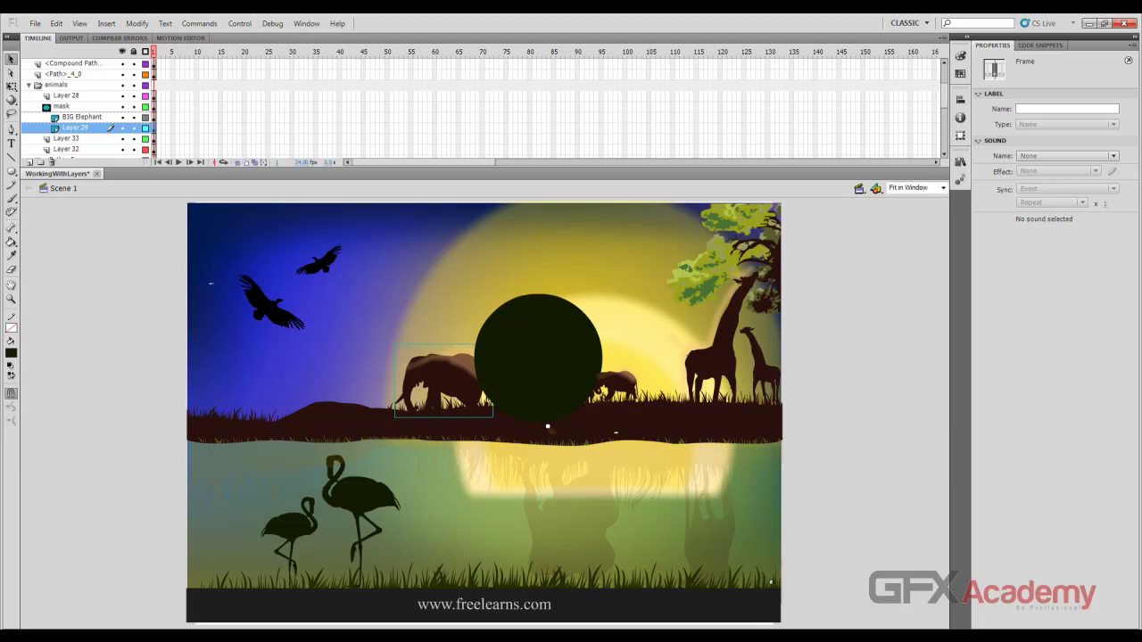
{"action": "left_click_drag", "start_coordinate": [61, 128], "coordinate": [60, 114]}
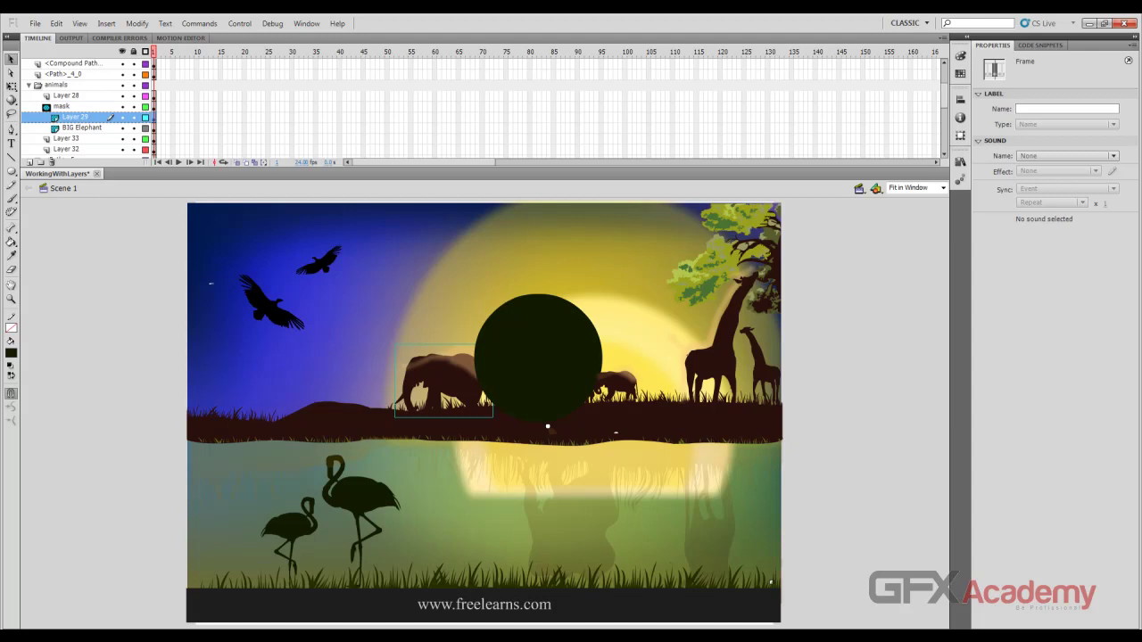
Move the mask layer's circle horizontally across the stage's right edge, to X about 797
{"action": "left_click", "coordinate": [538, 357]}
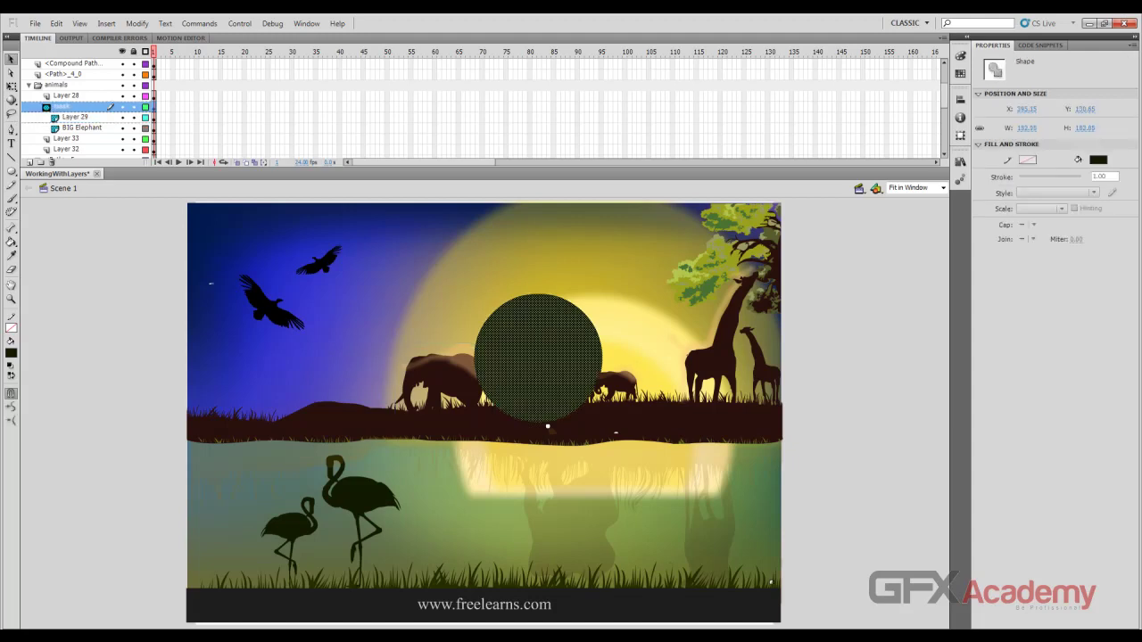
{"action": "left_click_drag", "start_coordinate": [538, 357], "coordinate": [821, 357]}
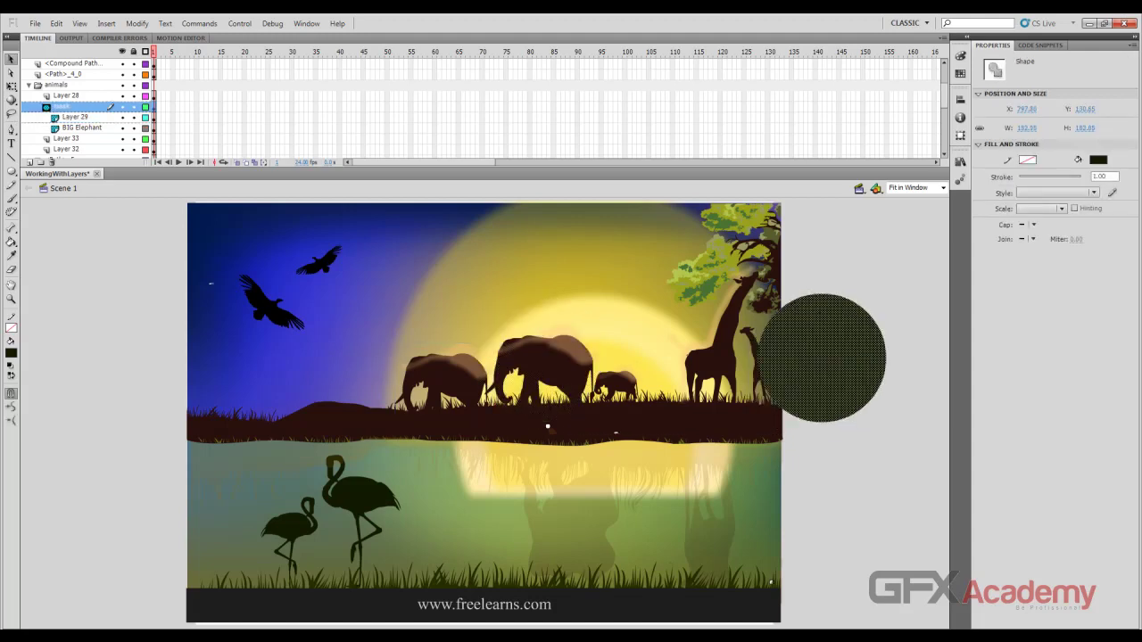
Move Layer 29's elephant horizontally until it overlaps the big elephant, and reorder Layer 29 beneath BIG Elephant within the mask
{"action": "left_click", "coordinate": [75, 117]}
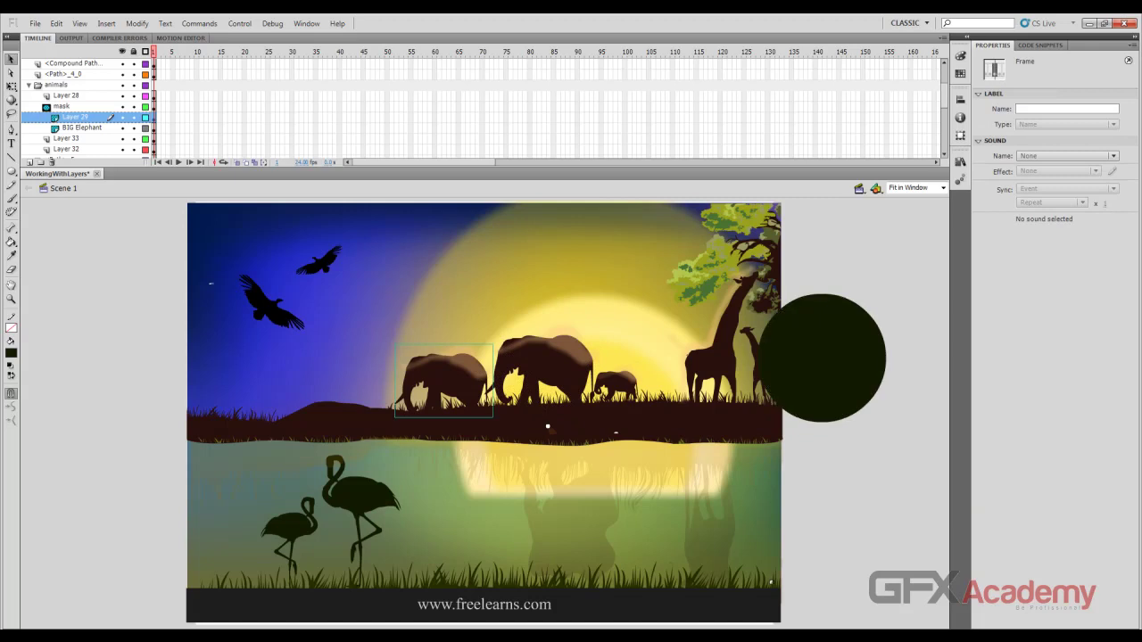
{"action": "left_click_drag", "start_coordinate": [441, 381], "coordinate": [489, 375]}
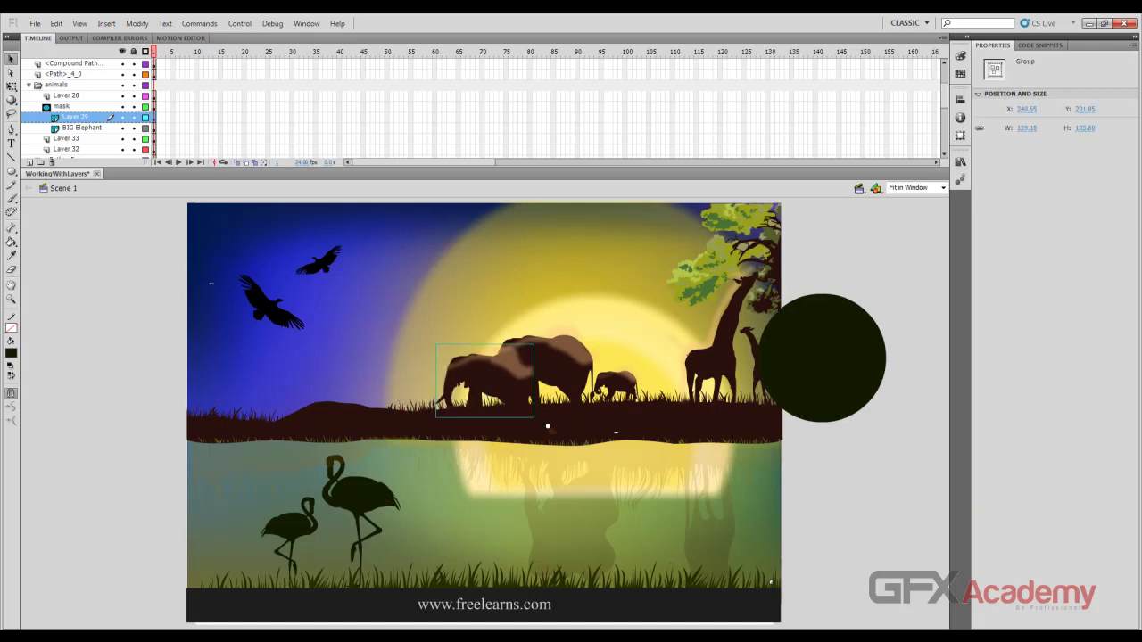
{"action": "left_click", "coordinate": [75, 117]}
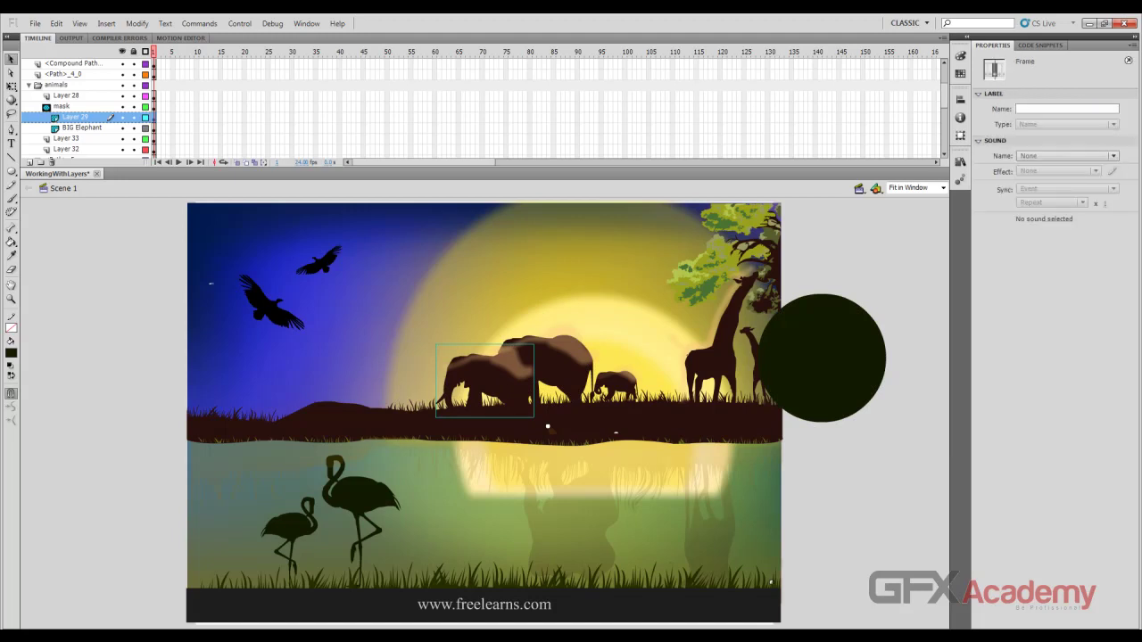
{"action": "left_click_drag", "start_coordinate": [76, 117], "coordinate": [76, 134]}
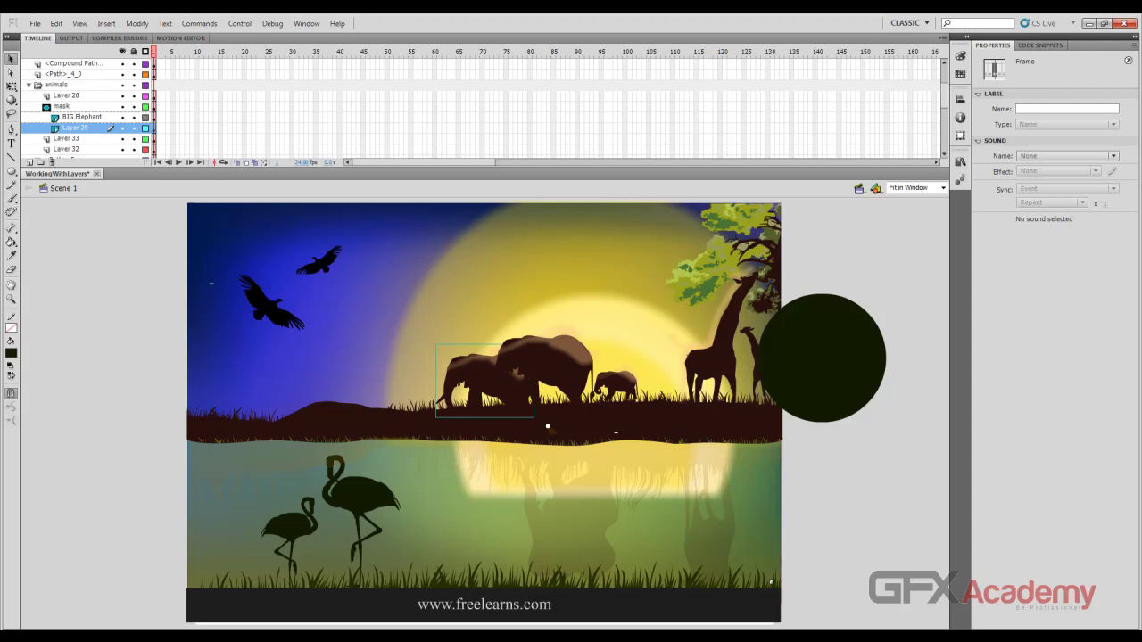
Nudge Layer 29's elephant back clear of the big elephant, to X about 290
{"action": "left_click", "coordinate": [487, 376]}
{"action": "key", "text": "Left"}
{"action": "key", "text": "Left"}
{"action": "key", "text": "Left"}
{"action": "key", "text": "Left"}
{"action": "key", "text": "Left"}
{"action": "key", "text": "Left"}
{"action": "key", "text": "Left"}
{"action": "key", "text": "Left"}
{"action": "key", "text": "Left"}
{"action": "key", "text": "Left"}
{"action": "key", "text": "Left"}
{"action": "key", "text": "Left"}
{"action": "key", "text": "Left"}
{"action": "key", "text": "Left"}
{"action": "key", "text": "Left"}
{"action": "key", "text": "Left"}
{"action": "key", "text": "Left"}
{"action": "key", "text": "Left"}
{"action": "key", "text": "Left"}
{"action": "key", "text": "Left"}
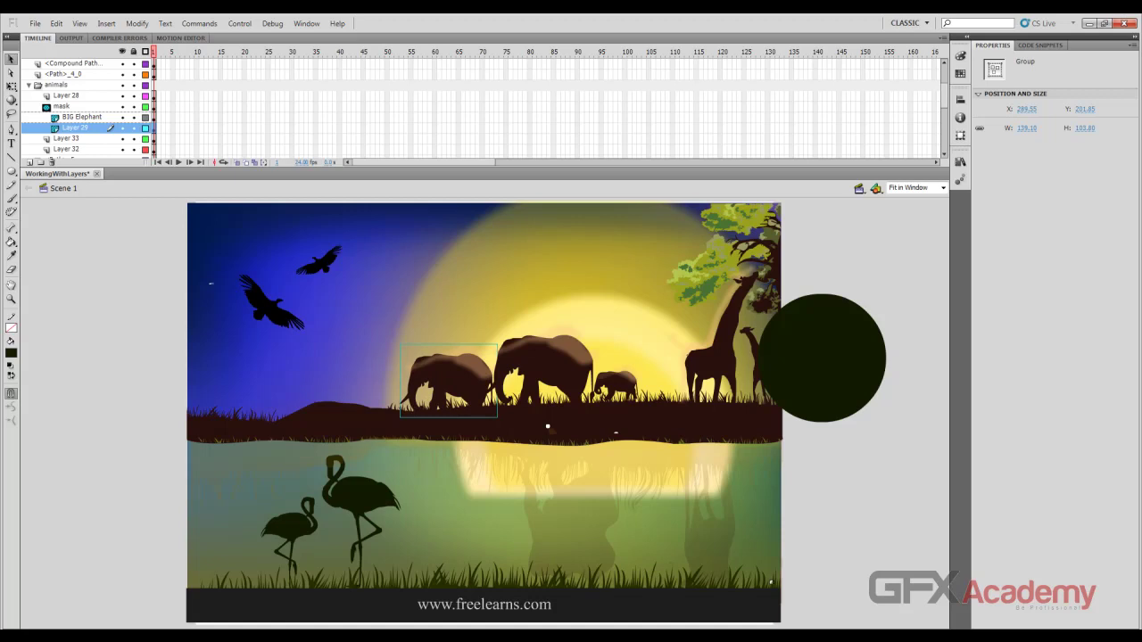
Move the mask circle back over the big elephant, to X about 408, and lock all layers to show the masking
{"action": "mouse_move", "coordinate": [845, 344]}
{"action": "left_mouse_down"}
{"action": "mouse_move", "coordinate": [571, 345]}
{"action": "mouse_move", "coordinate": [547, 357]}
{"action": "left_mouse_up"}
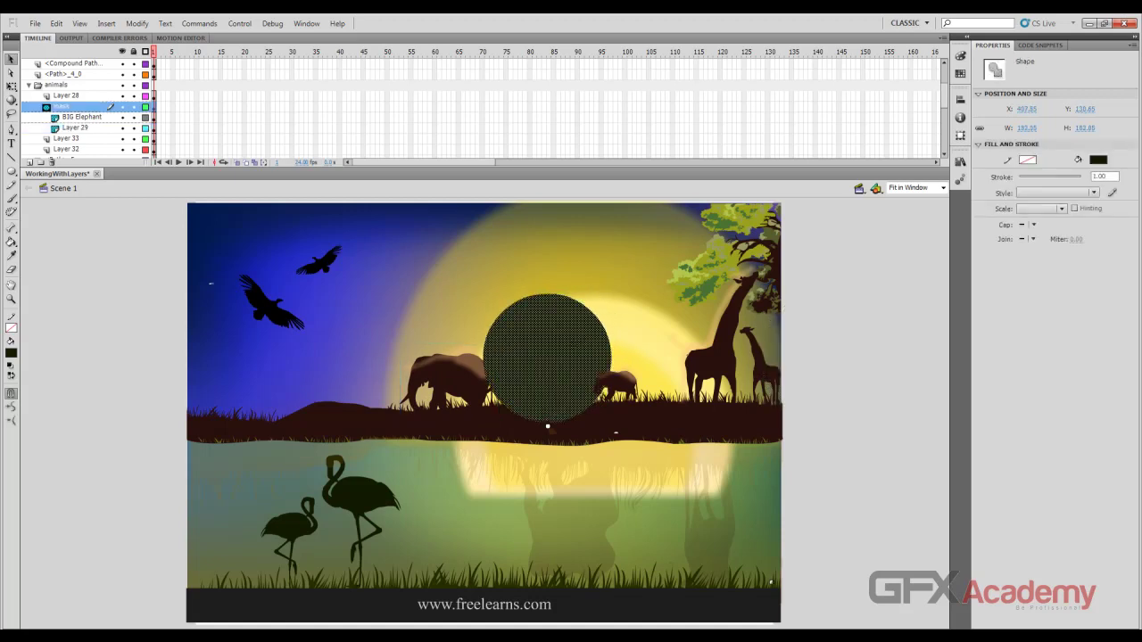
{"action": "left_click", "coordinate": [133, 51]}
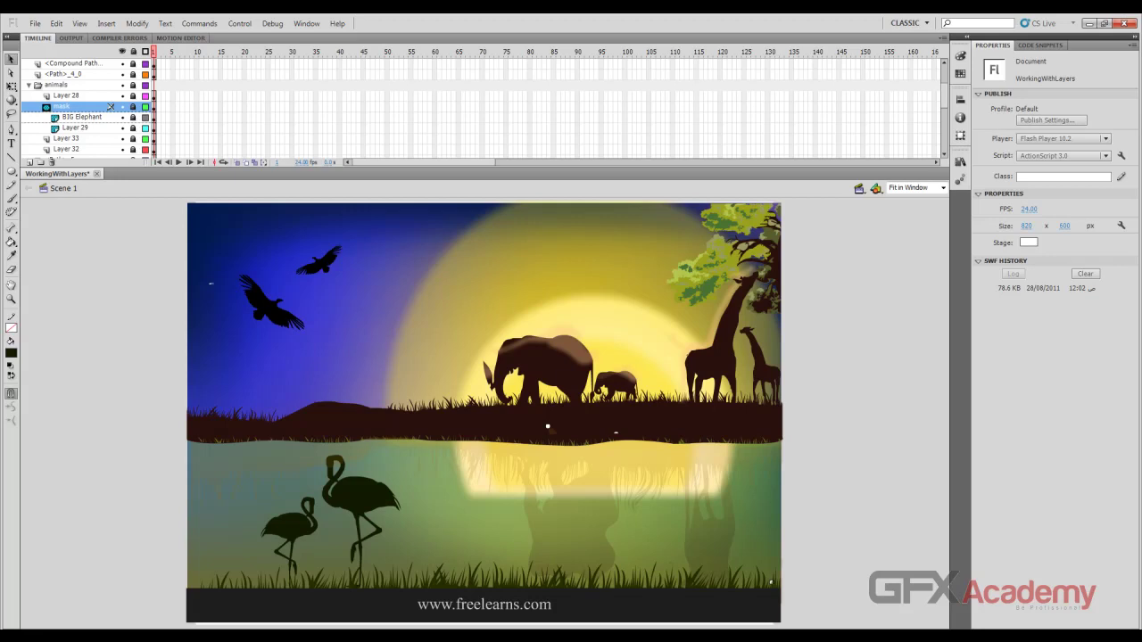
Unlock the <Path>_6 layer, select it, and lock it again
{"action": "scroll", "coordinate": [111, 107], "scroll_direction": "down", "scroll_amount": 6}
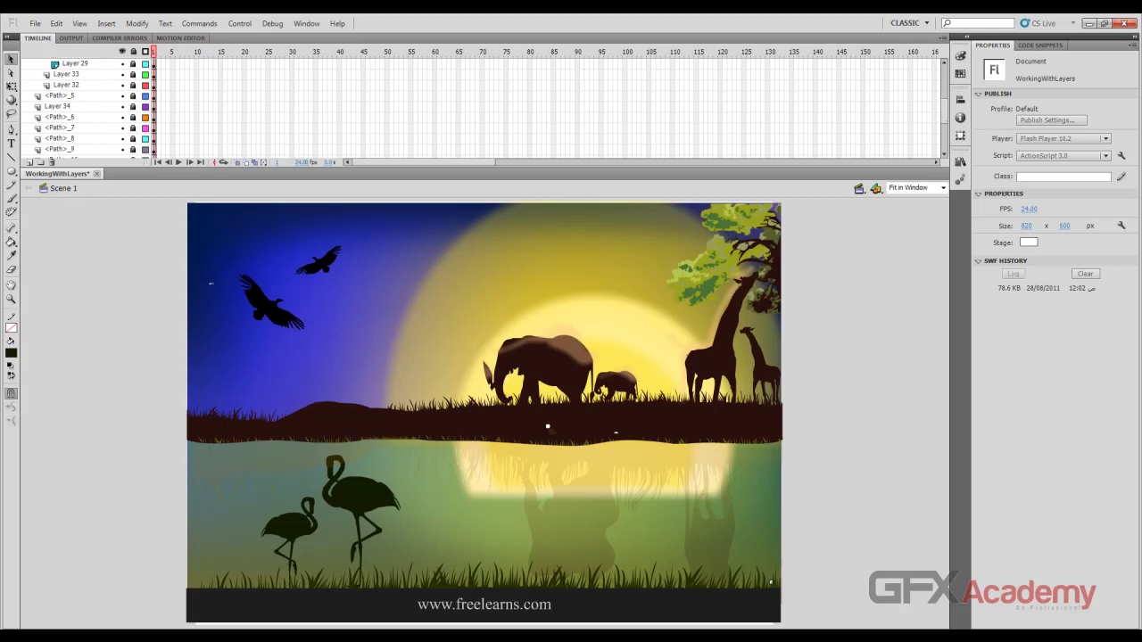
{"action": "left_click", "coordinate": [133, 117]}
{"action": "left_click", "coordinate": [71, 117]}
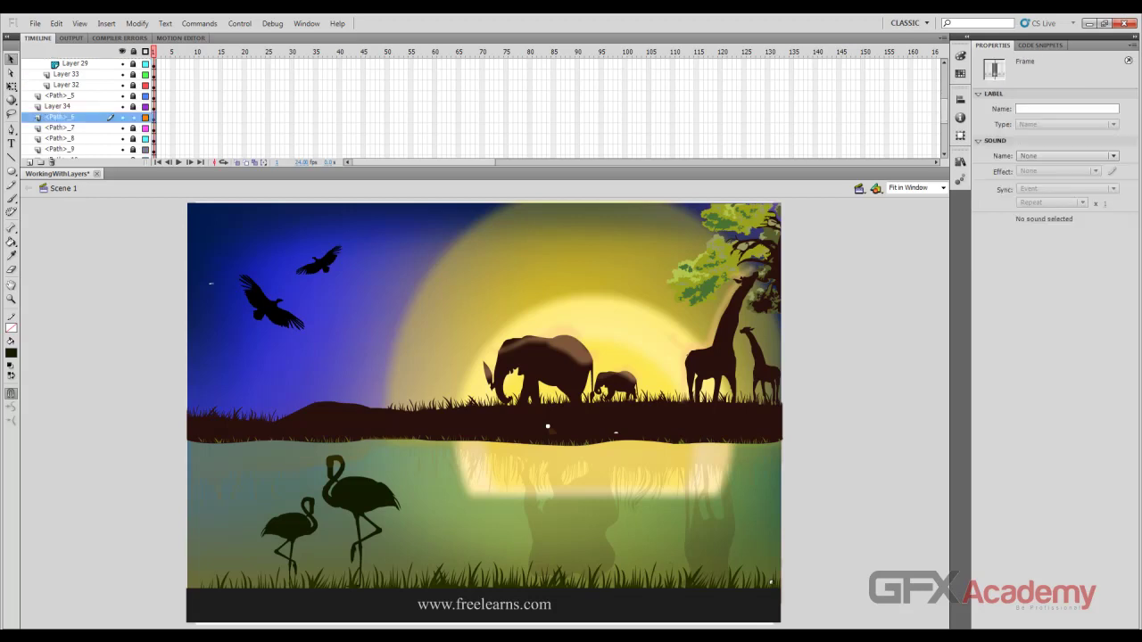
{"action": "left_click", "coordinate": [134, 117]}
{"action": "mouse_move", "coordinate": [384, 637]}
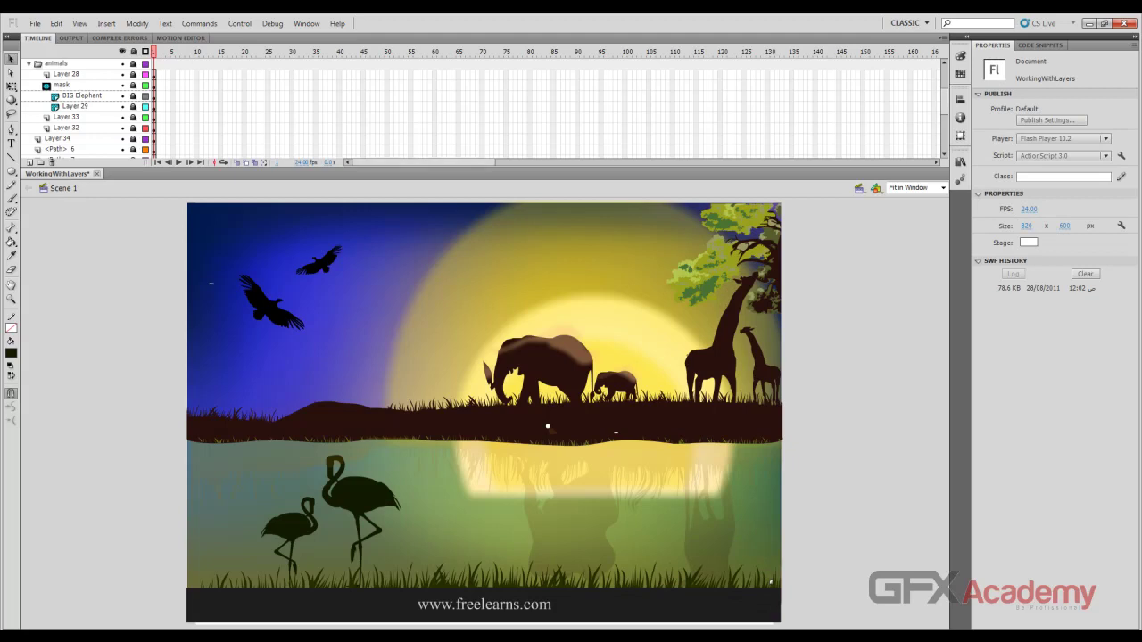
Turn the mask layer into a normal layer and delete its unlocked circle
{"action": "right_click", "coordinate": [73, 84]}
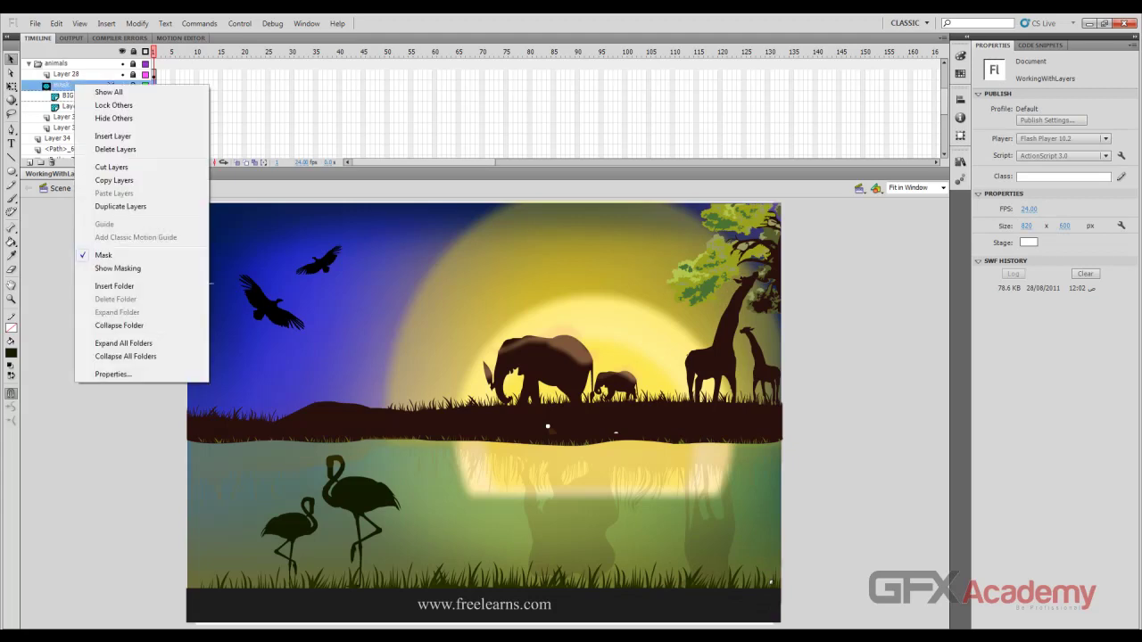
{"action": "left_click", "coordinate": [103, 255]}
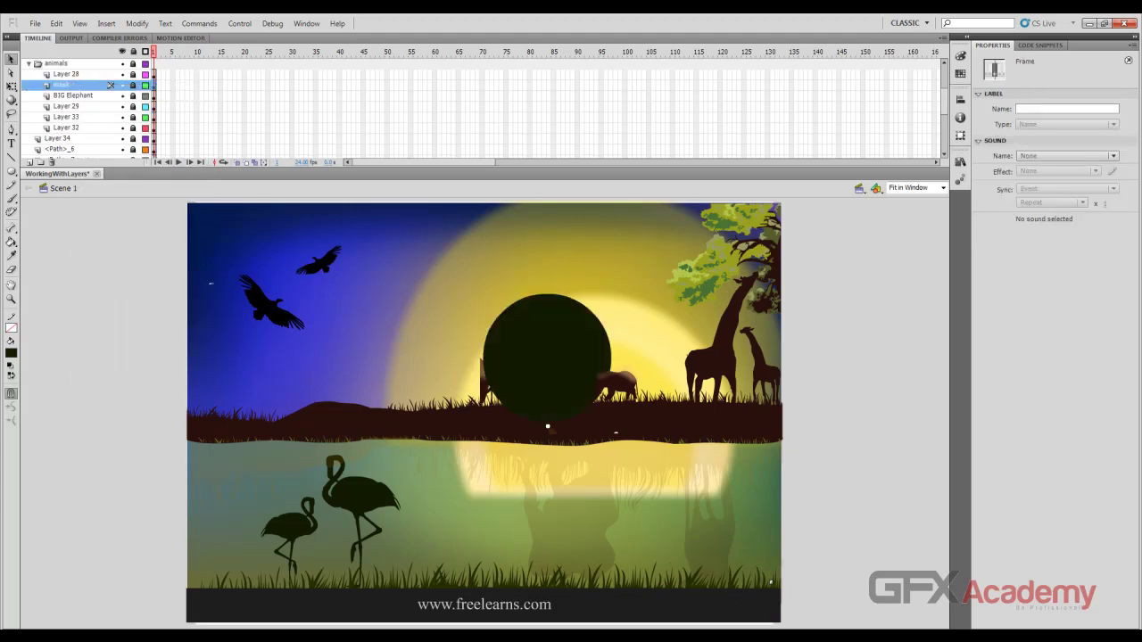
{"action": "key", "text": "Escape"}
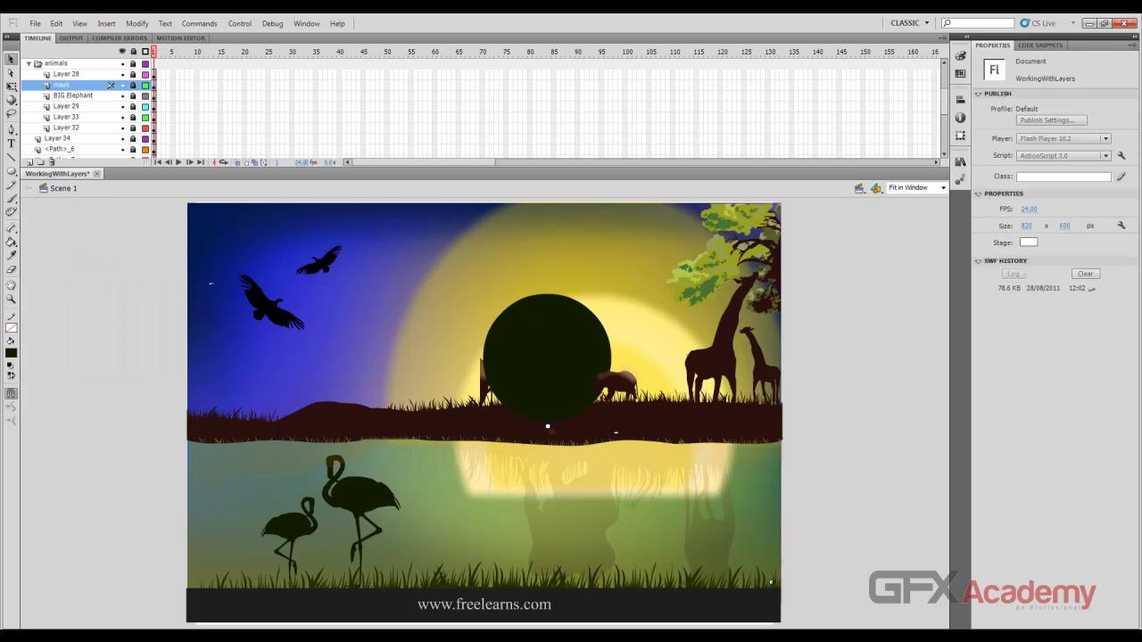
{"action": "left_click", "coordinate": [133, 85]}
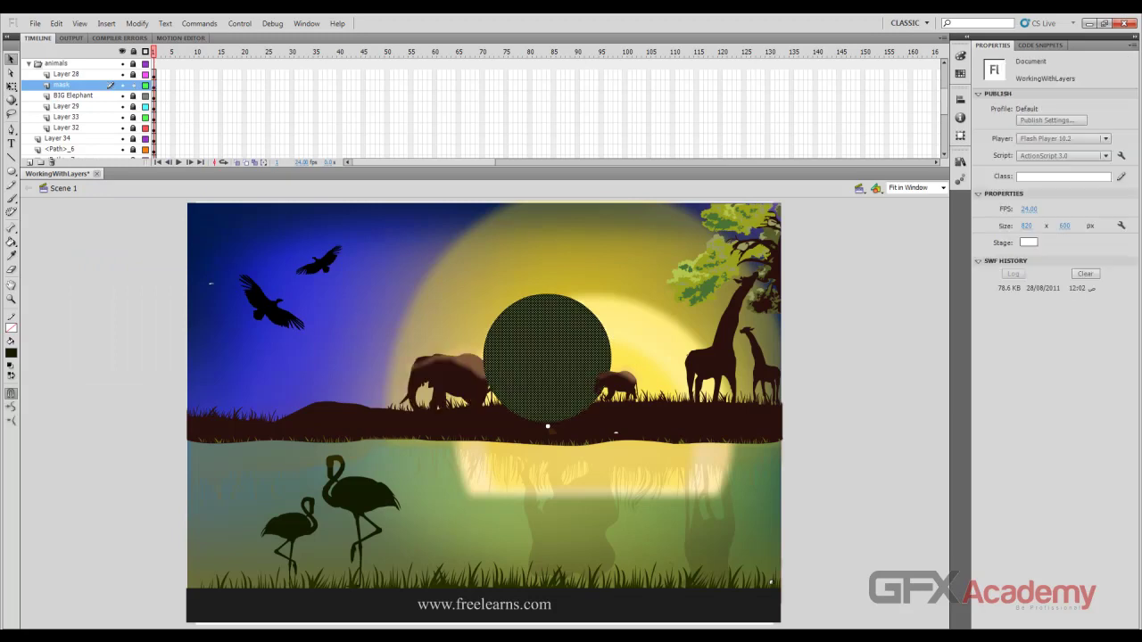
{"action": "left_click", "coordinate": [547, 359]}
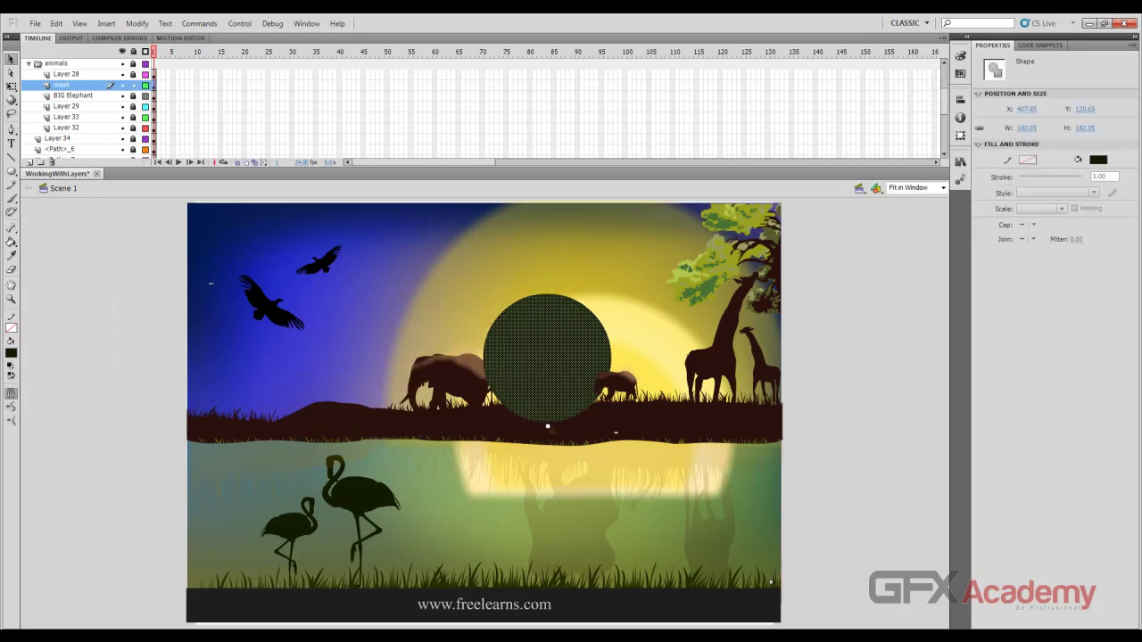
{"action": "key", "text": "Delete"}
Rename the mask layer as guide and view its layer properties
{"action": "double_click", "coordinate": [61, 85]}
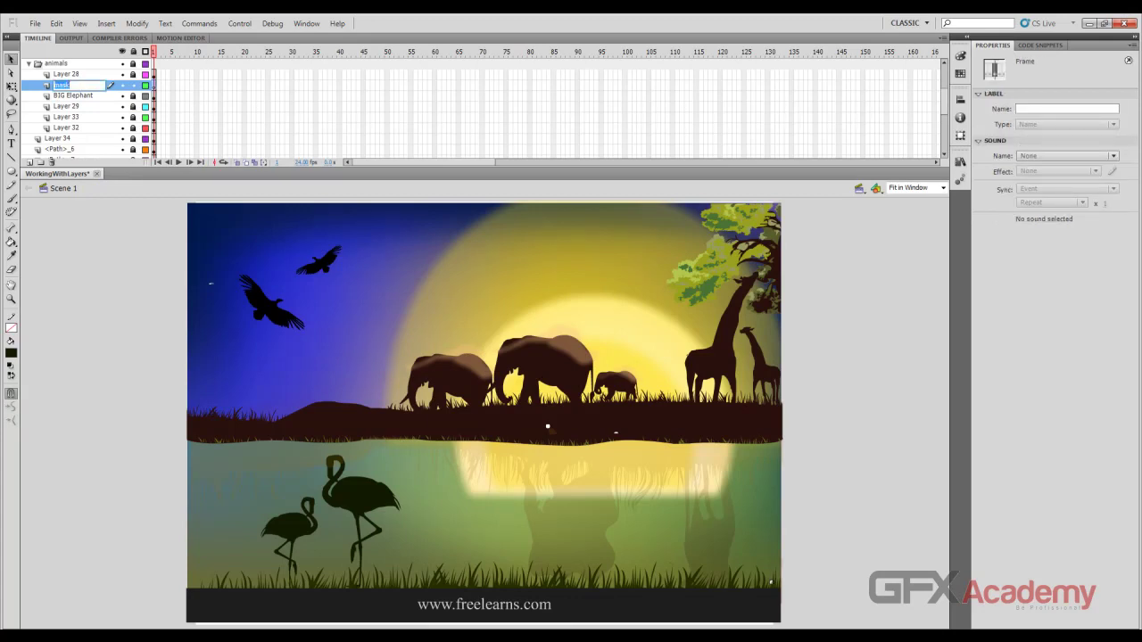
{"action": "type", "text": "guide"}
{"action": "key", "text": "Return"}
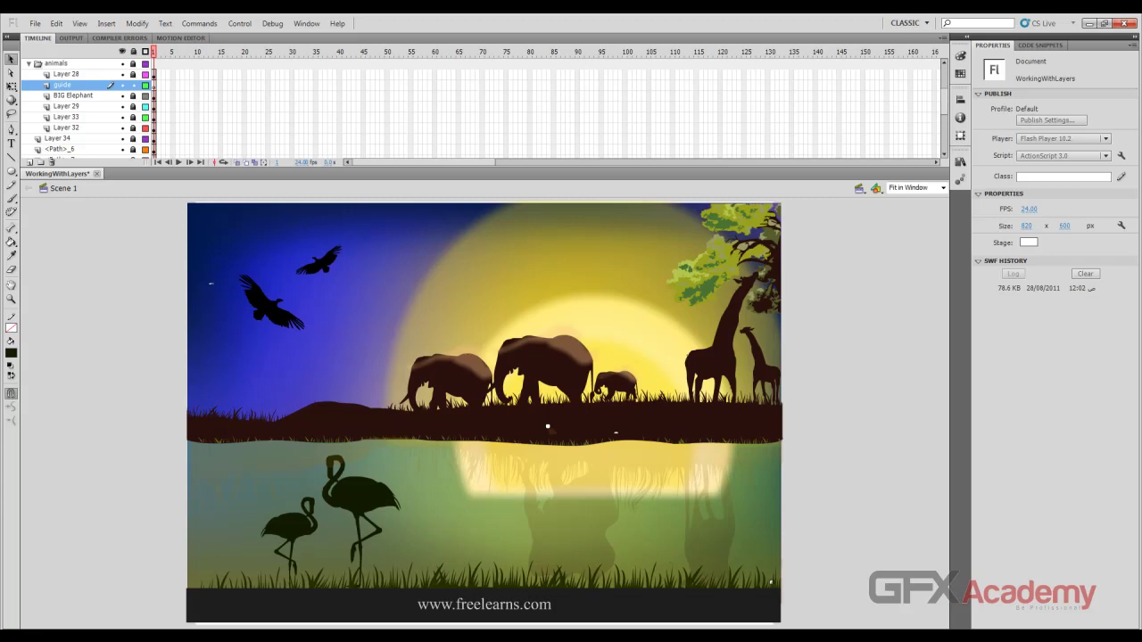
{"action": "double_click", "coordinate": [48, 86]}
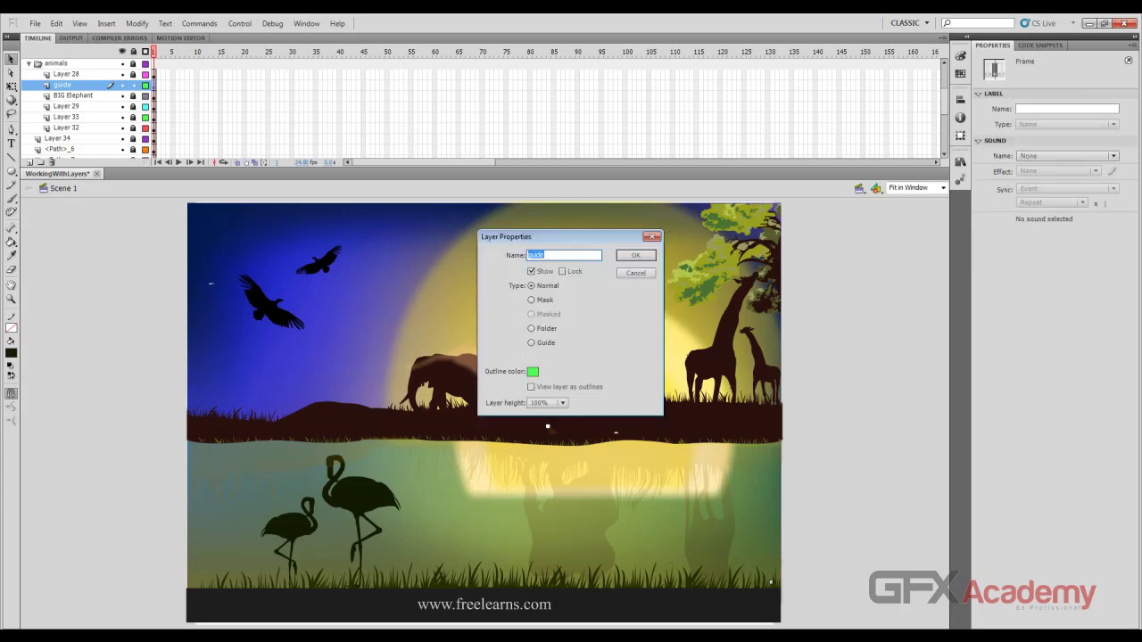
{"action": "left_click_drag", "start_coordinate": [562, 237], "coordinate": [519, 93]}
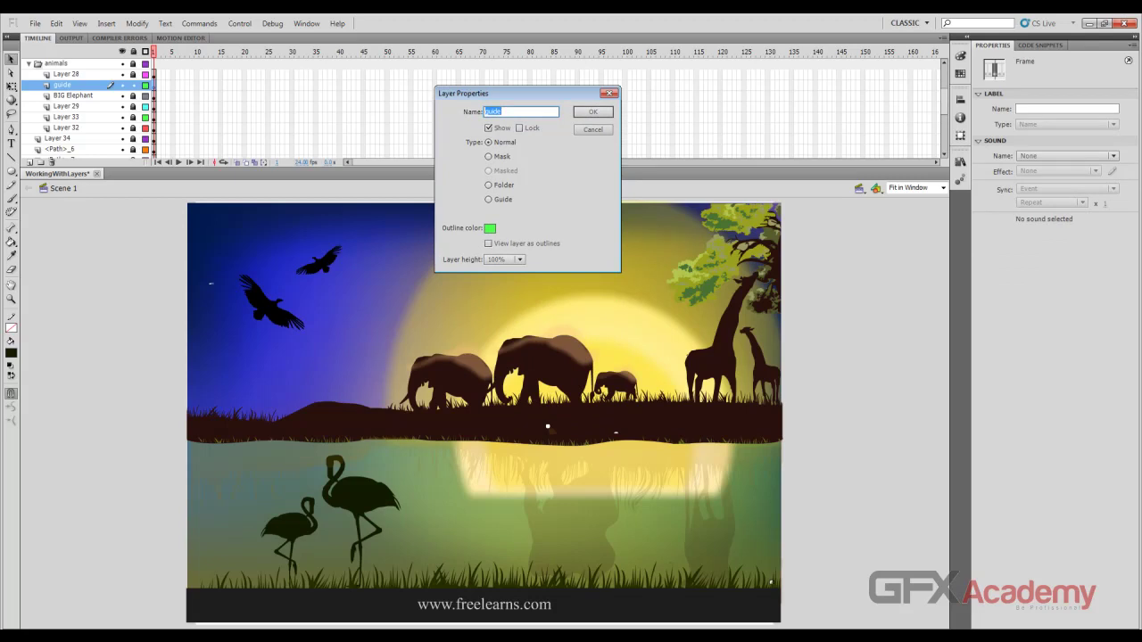
{"action": "key", "text": "Return"}
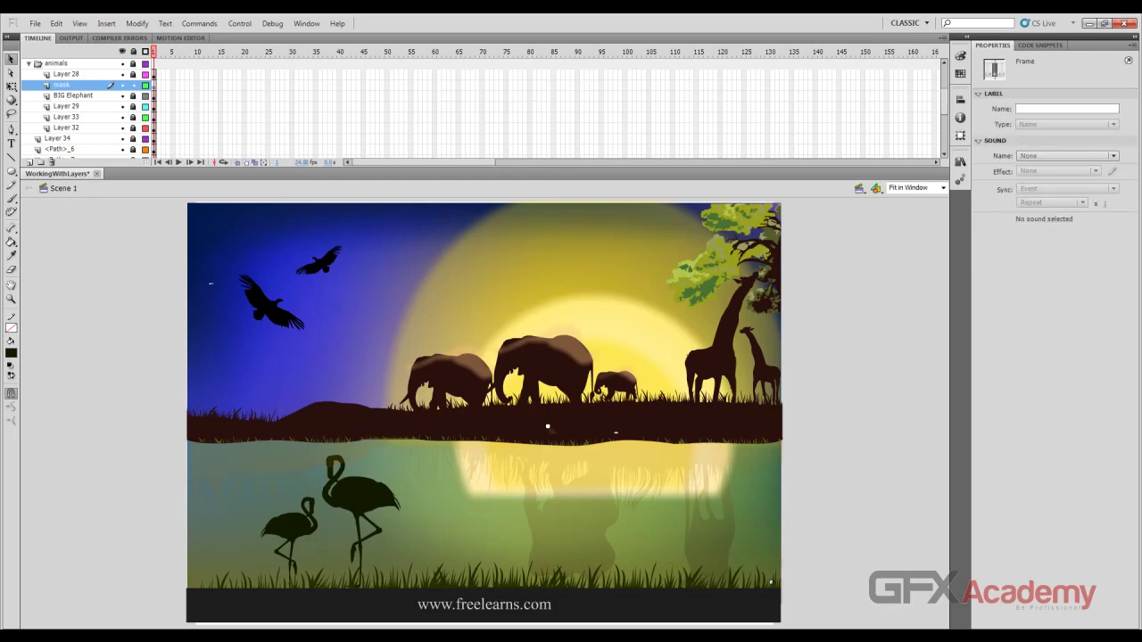
Undo the layer changes back to the point where the mask layer masks BIG Elephant and Layer 29
{"action": "key", "text": "ctrl+z"}
{"action": "key", "text": "ctrl+z"}
{"action": "key", "text": "ctrl+z"}
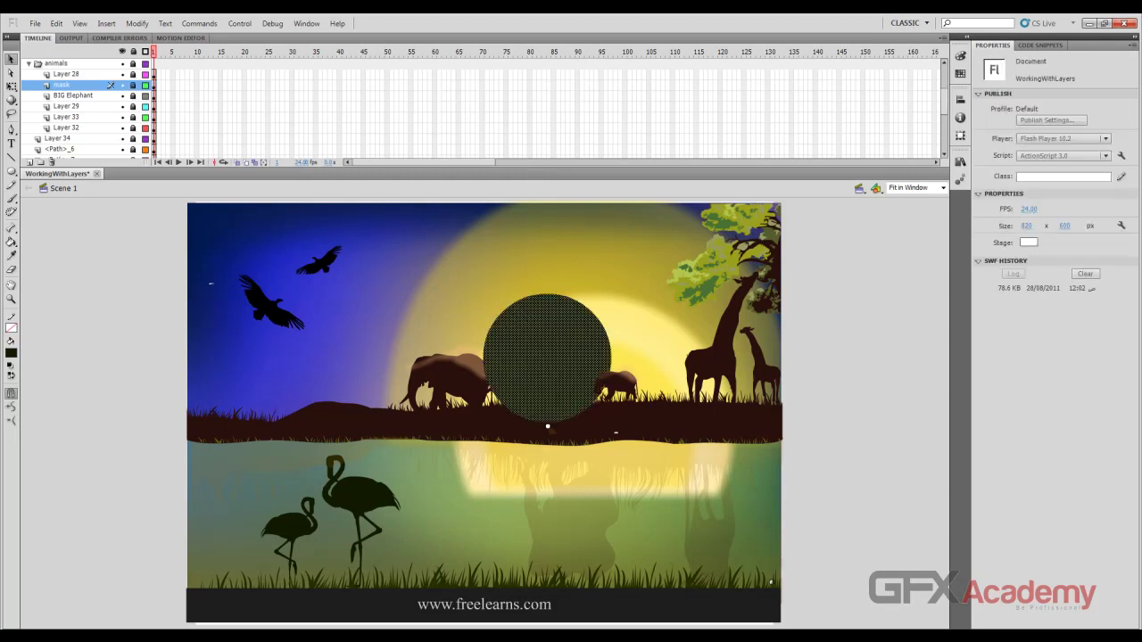
{"action": "key", "text": "ctrl+z"}
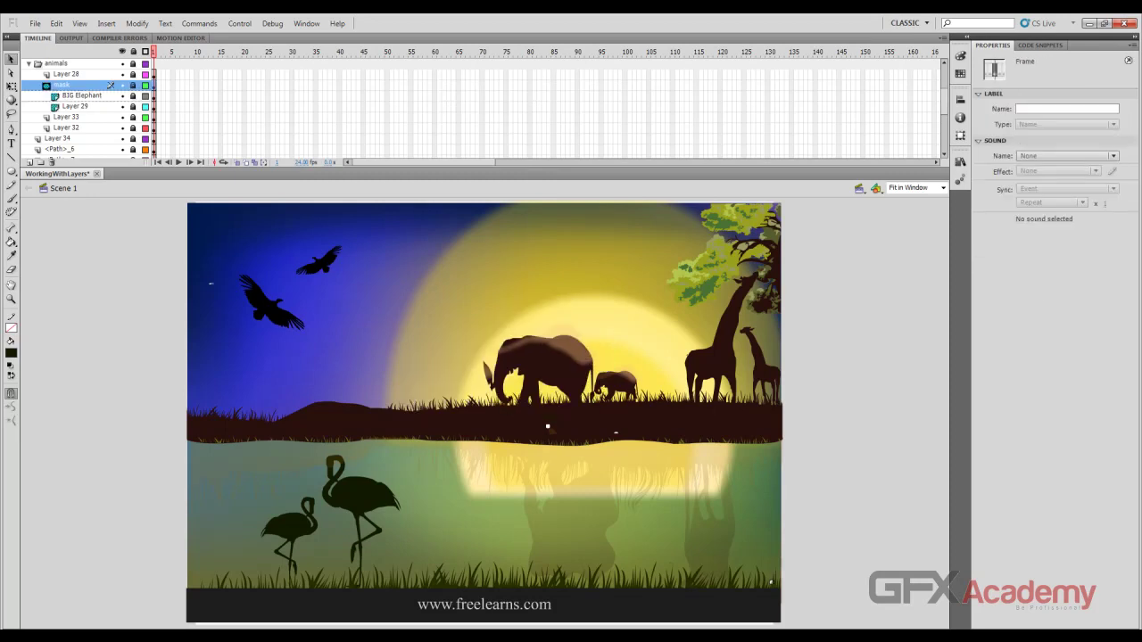
Examine the visibility, lock, type and outline options in the mask layer's properties, and cancel without changes
{"action": "double_click", "coordinate": [47, 85]}
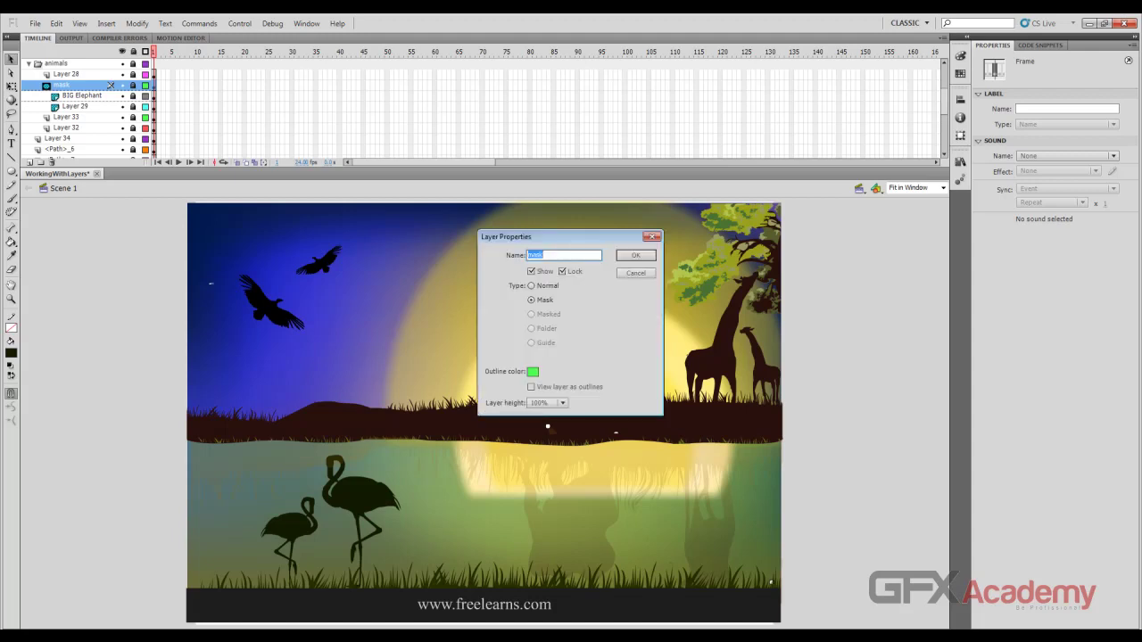
{"action": "left_click_drag", "start_coordinate": [558, 236], "coordinate": [528, 116]}
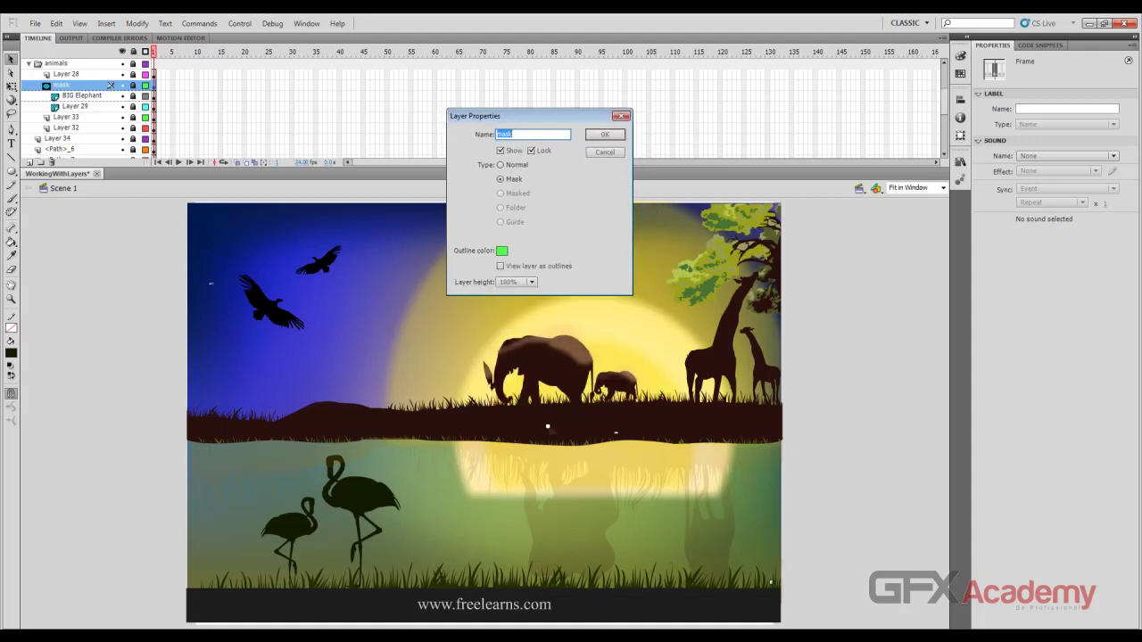
{"action": "left_click", "coordinate": [501, 151]}
{"action": "left_click", "coordinate": [500, 151]}
{"action": "left_click", "coordinate": [501, 165]}
{"action": "left_click", "coordinate": [500, 266]}
{"action": "key", "text": "Escape"}
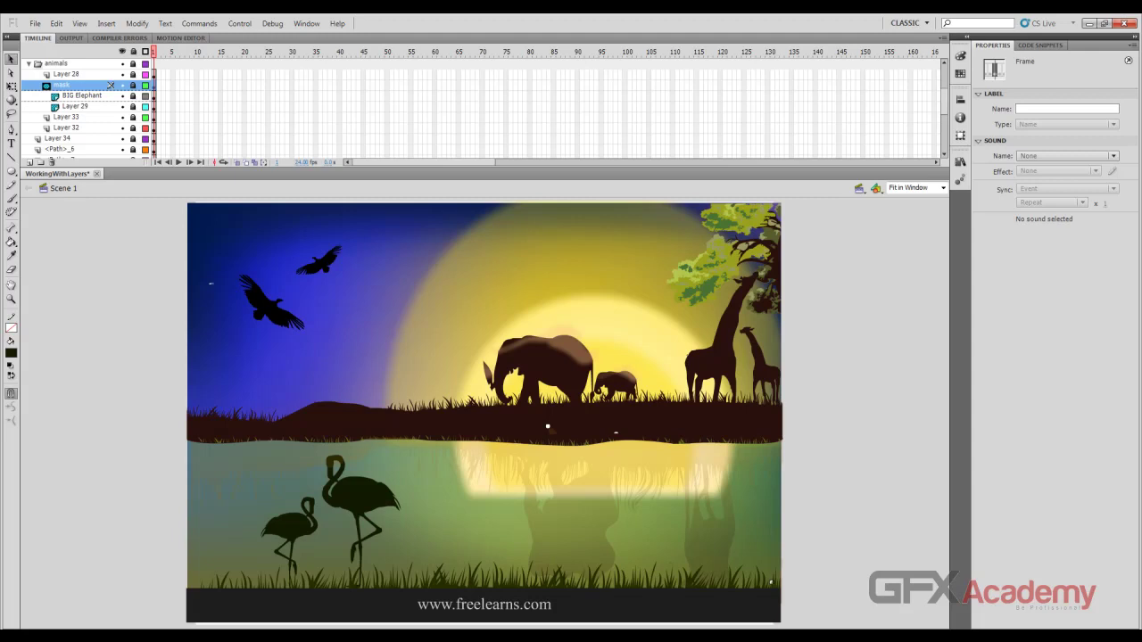
Try outline view on and off for the mask layer, and display the BIG Elephant layer as outlines
{"action": "left_click", "coordinate": [145, 84]}
{"action": "left_click", "coordinate": [145, 85]}
{"action": "left_click", "coordinate": [146, 85]}
{"action": "left_click", "coordinate": [145, 85]}
{"action": "left_click", "coordinate": [145, 96]}
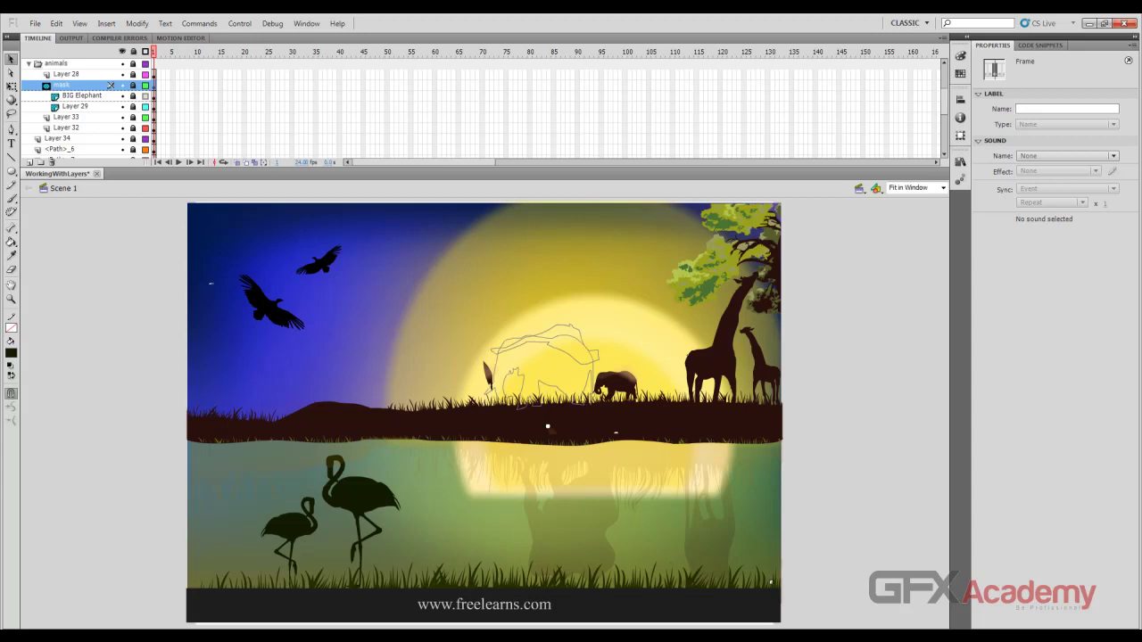
{"action": "left_click", "coordinate": [145, 95]}
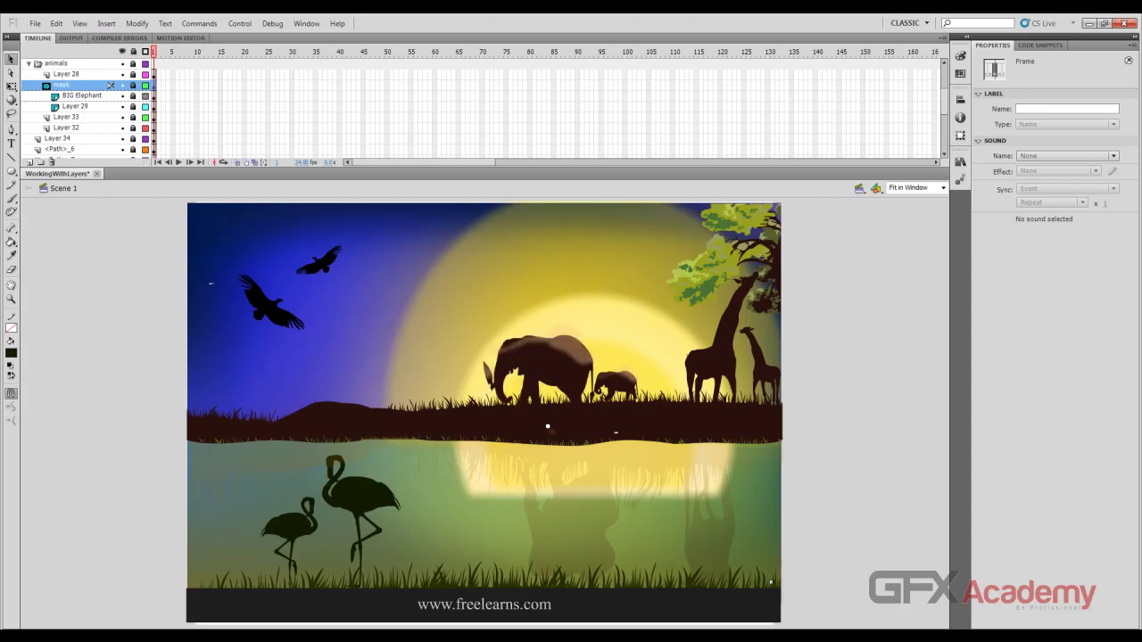
{"action": "left_click", "coordinate": [145, 95]}
{"action": "left_click", "coordinate": [82, 95]}
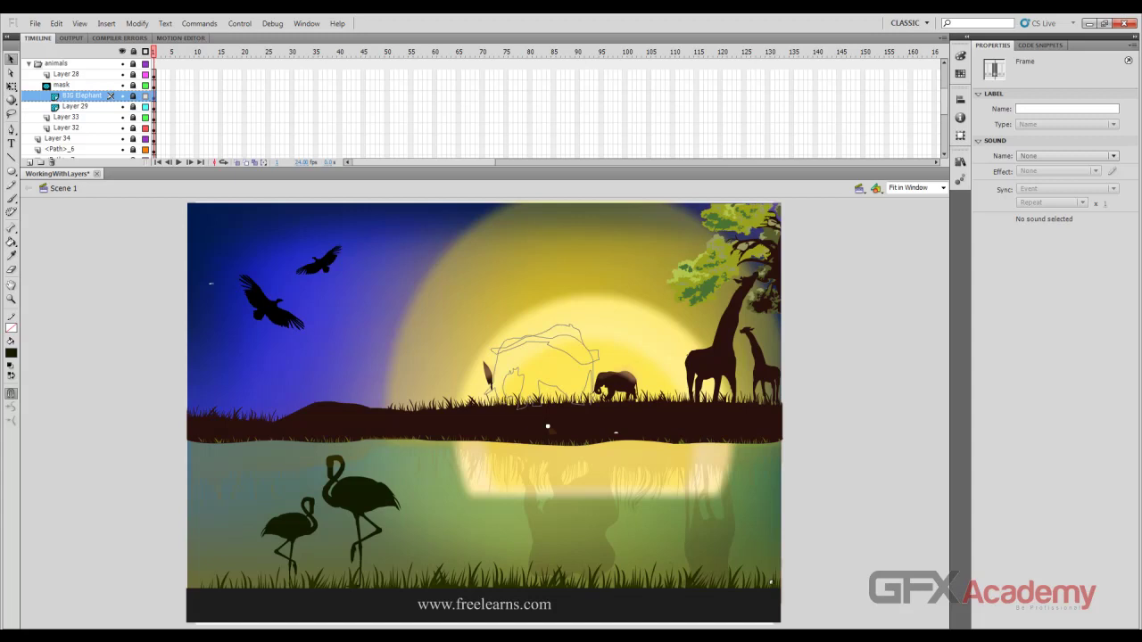
Isolate the BIG Elephant layer by hiding all others, toggle its outline view, and show every layer again
{"action": "left_click", "coordinate": [122, 95], "text": "alt"}
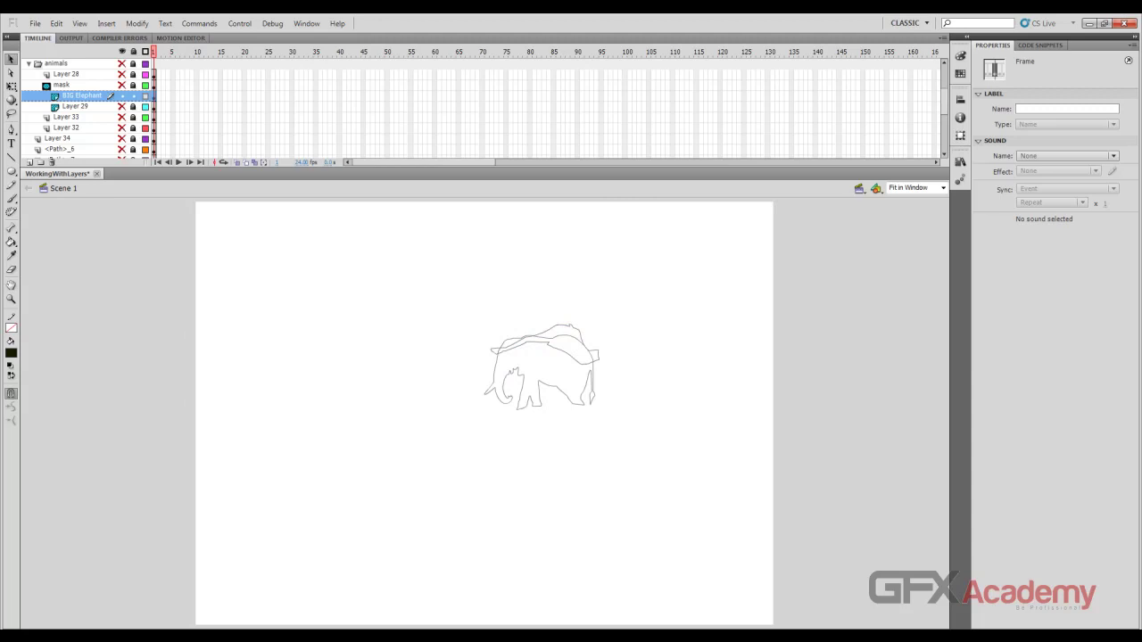
{"action": "left_click", "coordinate": [145, 95]}
{"action": "left_click", "coordinate": [145, 95]}
{"action": "left_click", "coordinate": [123, 95], "text": "alt"}
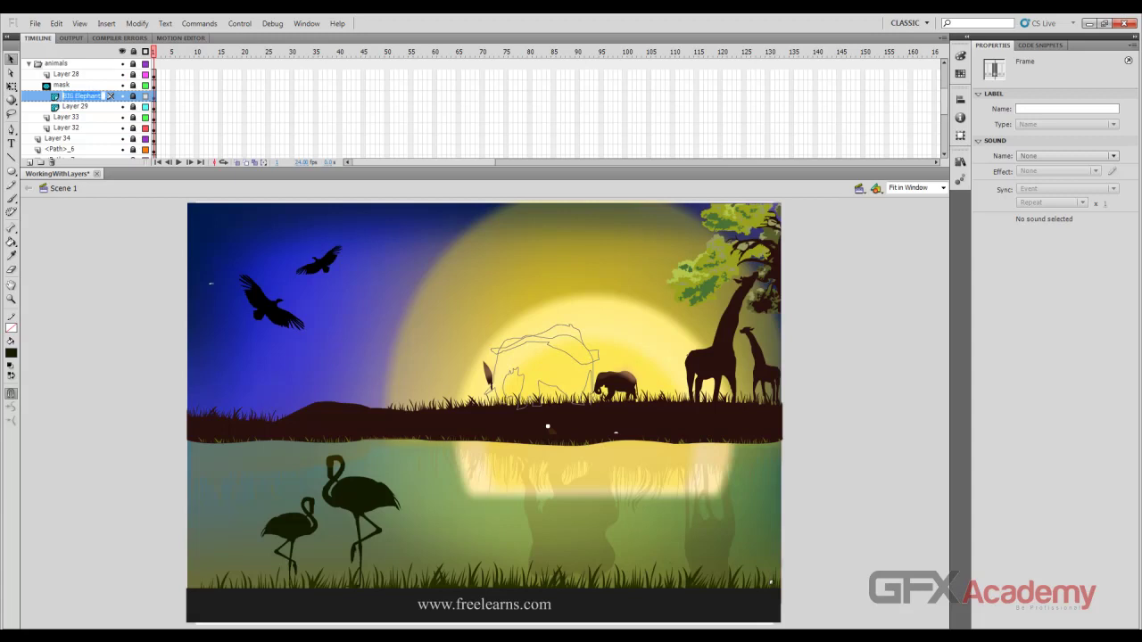
Set the BIG Elephant layer's outline color to dark blue in its layer properties
{"action": "double_click", "coordinate": [109, 96]}
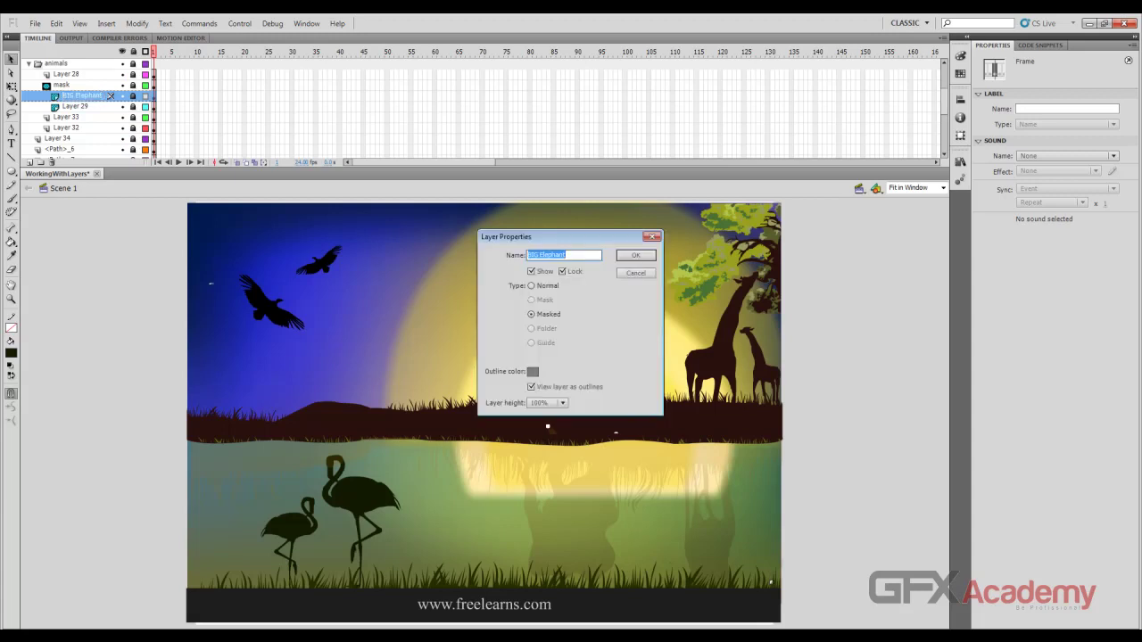
{"action": "left_click_drag", "start_coordinate": [562, 237], "coordinate": [792, 238]}
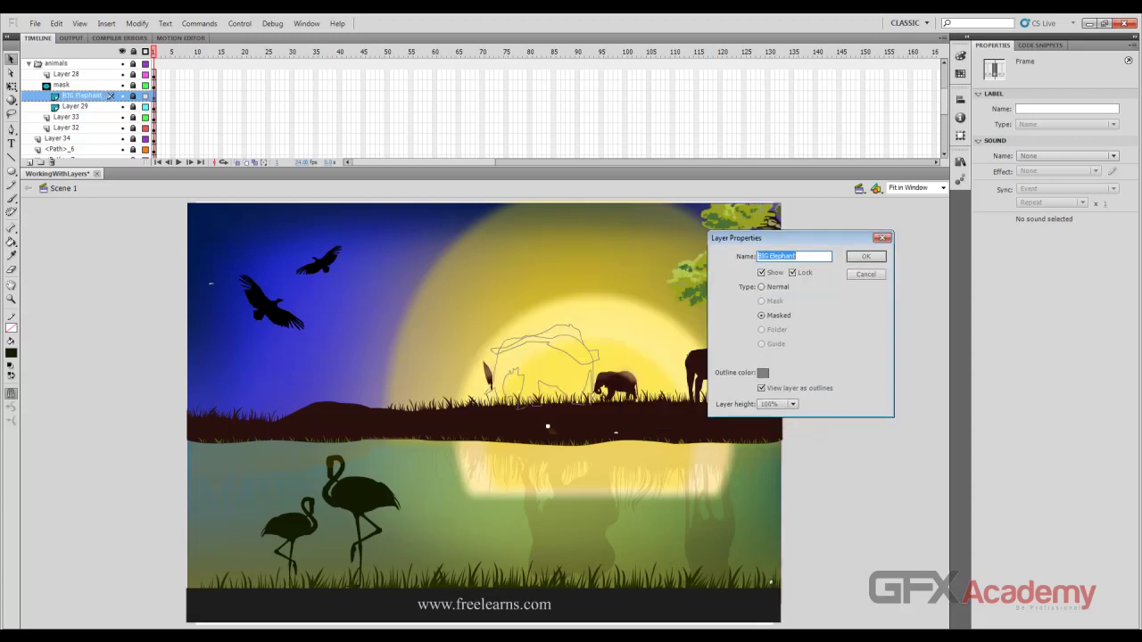
{"action": "left_click", "coordinate": [763, 373]}
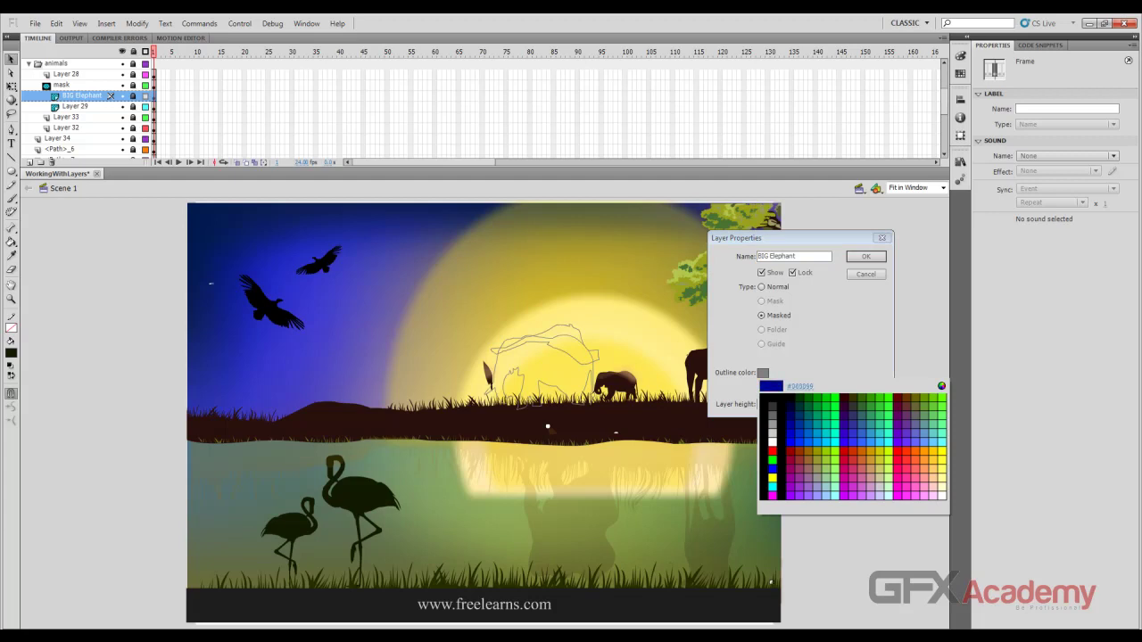
{"action": "left_click", "coordinate": [786, 403]}
{"action": "left_click", "coordinate": [865, 256]}
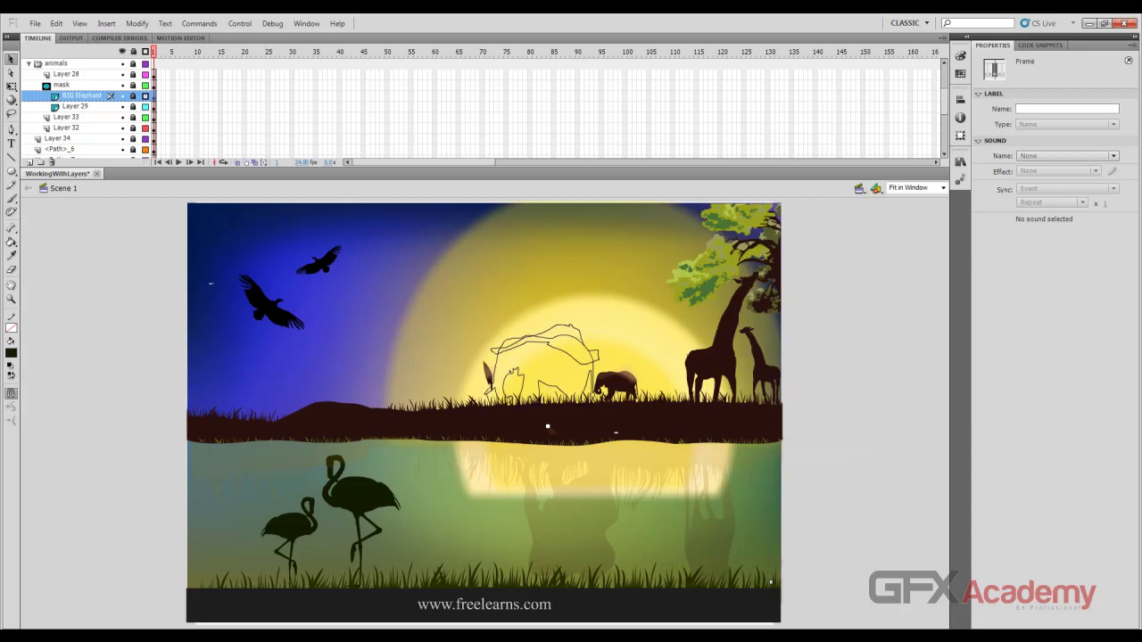
Set the BIG Elephant layer's outline color to red in its layer properties, and turn off its outline view
{"action": "double_click", "coordinate": [55, 95]}
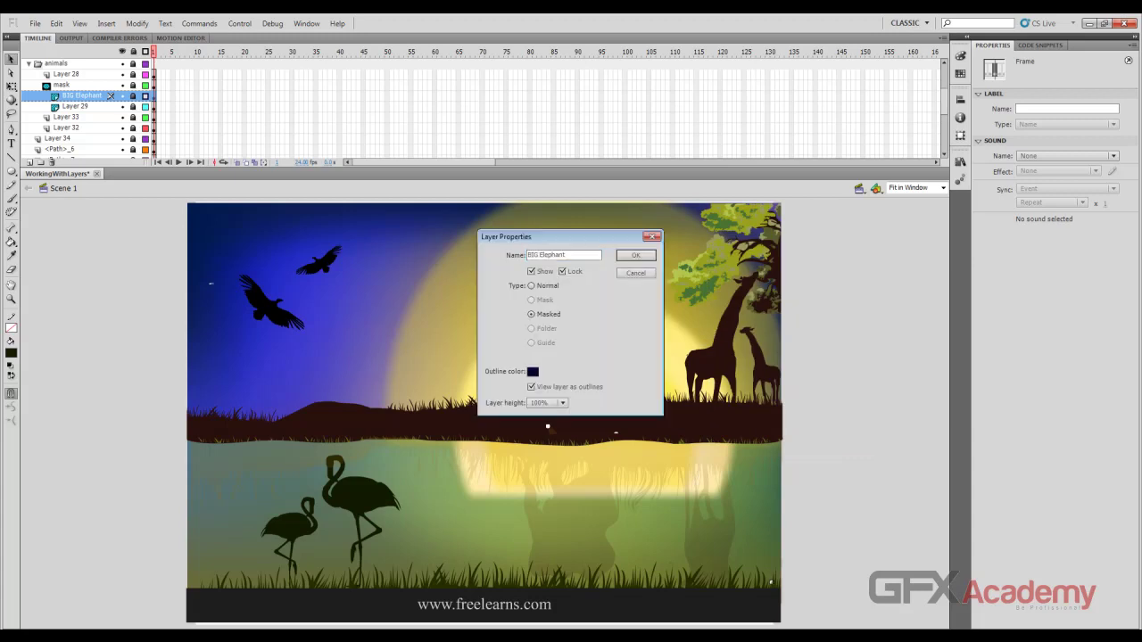
{"action": "left_click_drag", "start_coordinate": [589, 237], "coordinate": [937, 276]}
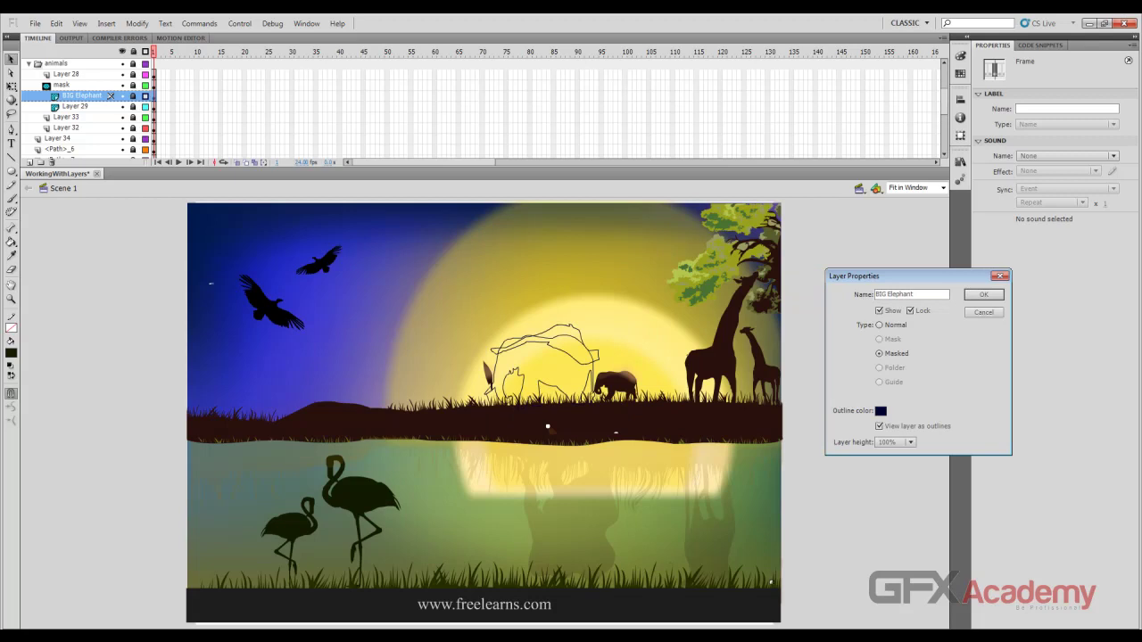
{"action": "left_click", "coordinate": [881, 411]}
{"action": "left_click", "coordinate": [883, 491]}
{"action": "left_click", "coordinate": [983, 295]}
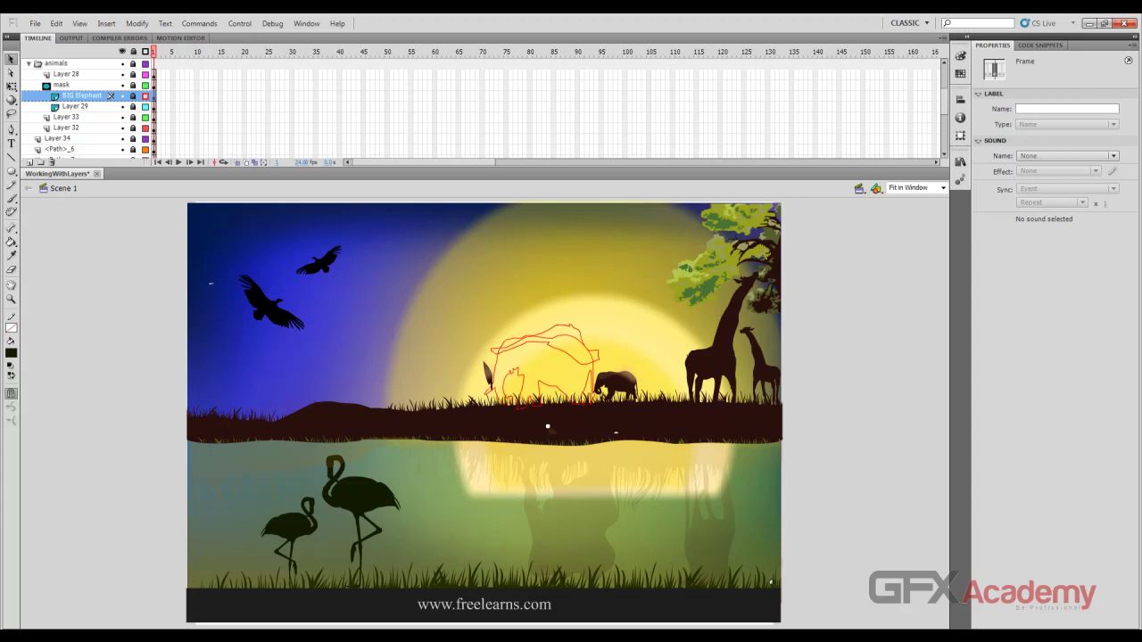
{"action": "left_click", "coordinate": [145, 95]}
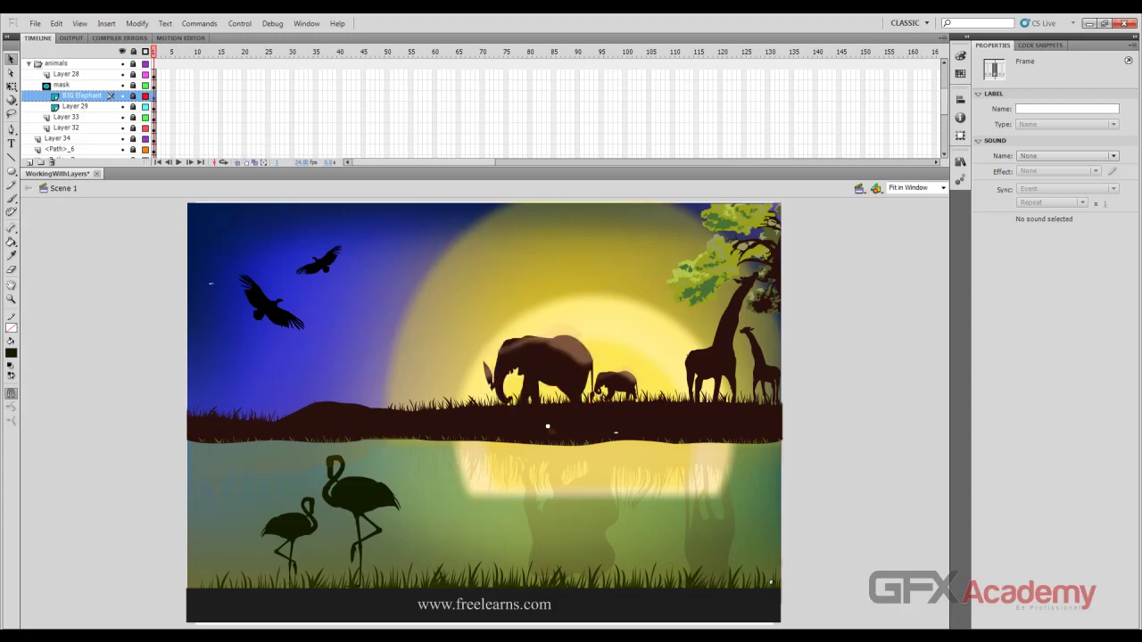
Turn off masking on the mask layer and rename the layer as guide
{"action": "left_click", "coordinate": [111, 84]}
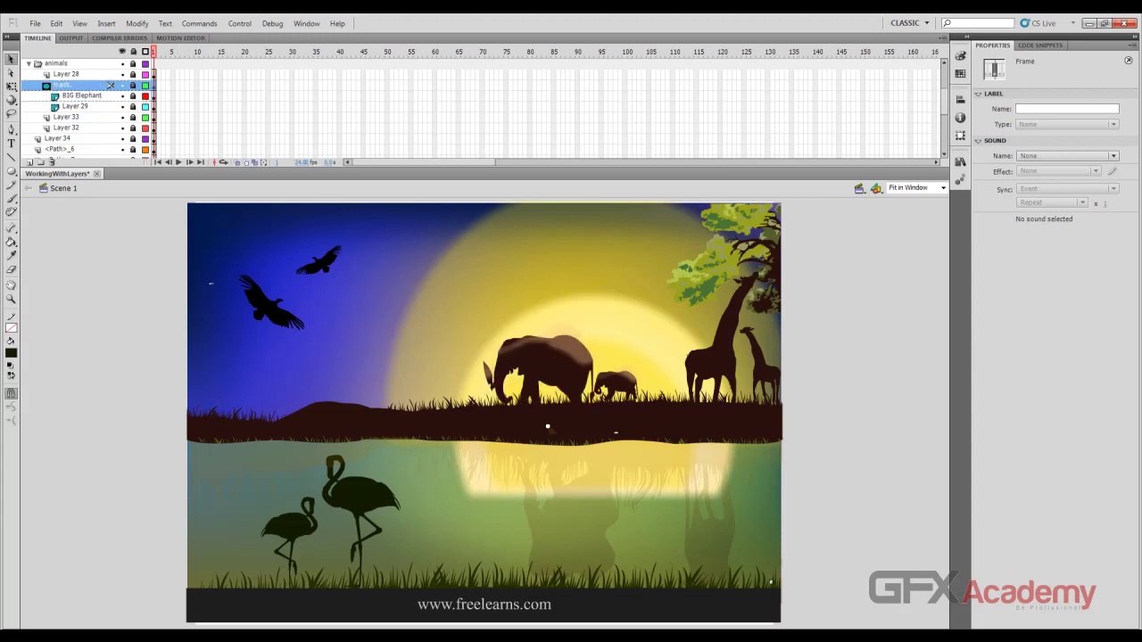
{"action": "right_click", "coordinate": [111, 84]}
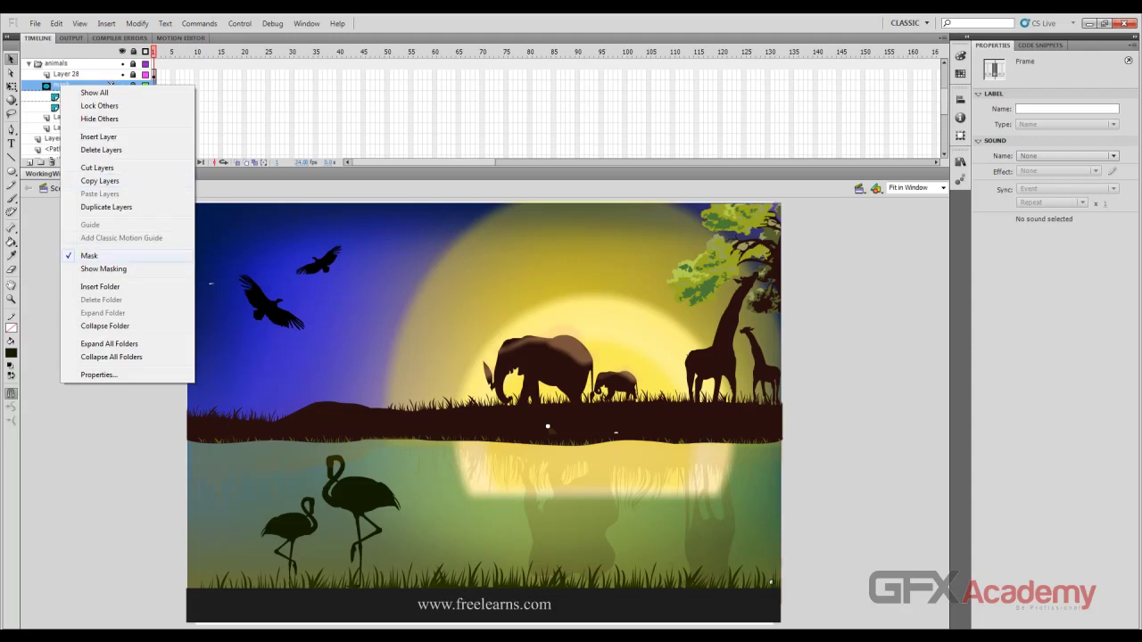
{"action": "left_click", "coordinate": [89, 255]}
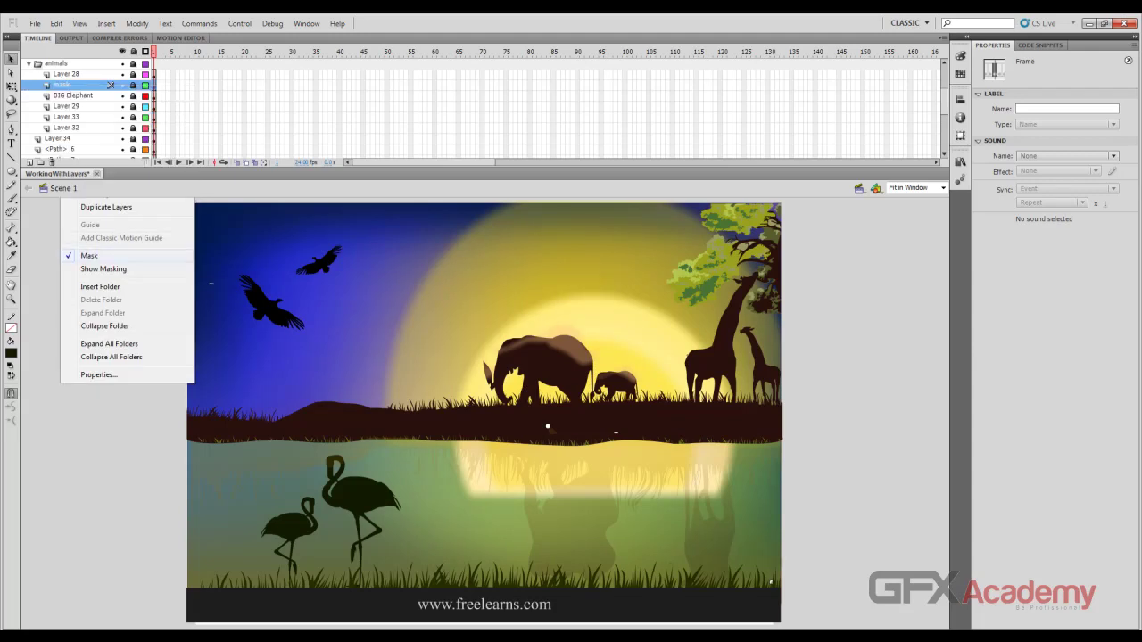
{"action": "double_click", "coordinate": [111, 85]}
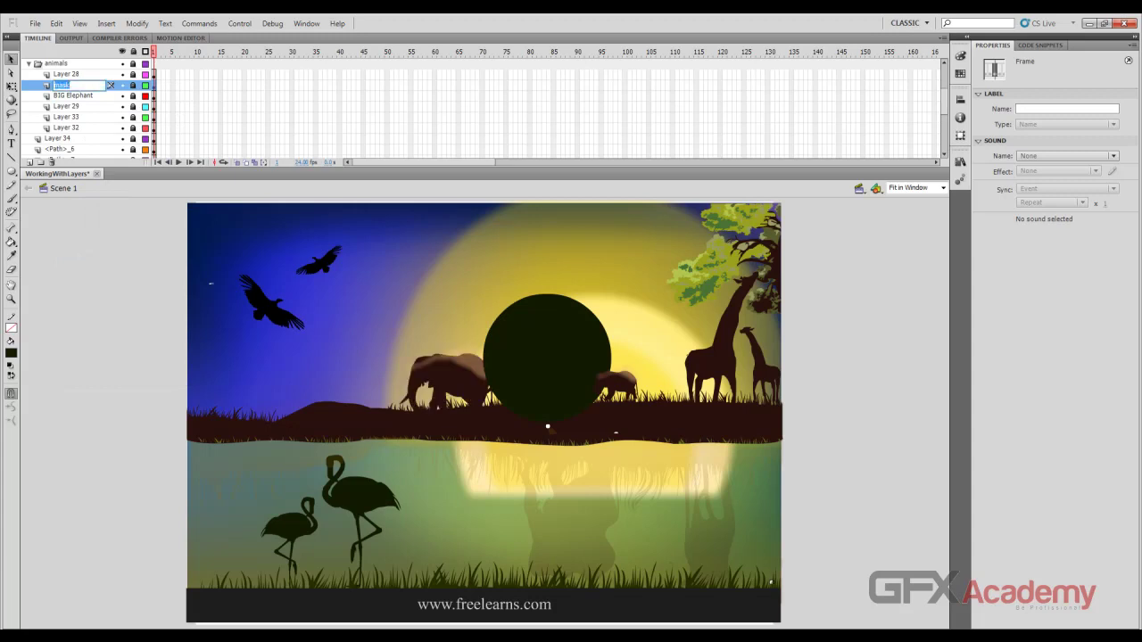
{"action": "type", "text": "guide"}
{"action": "key", "text": "Return"}
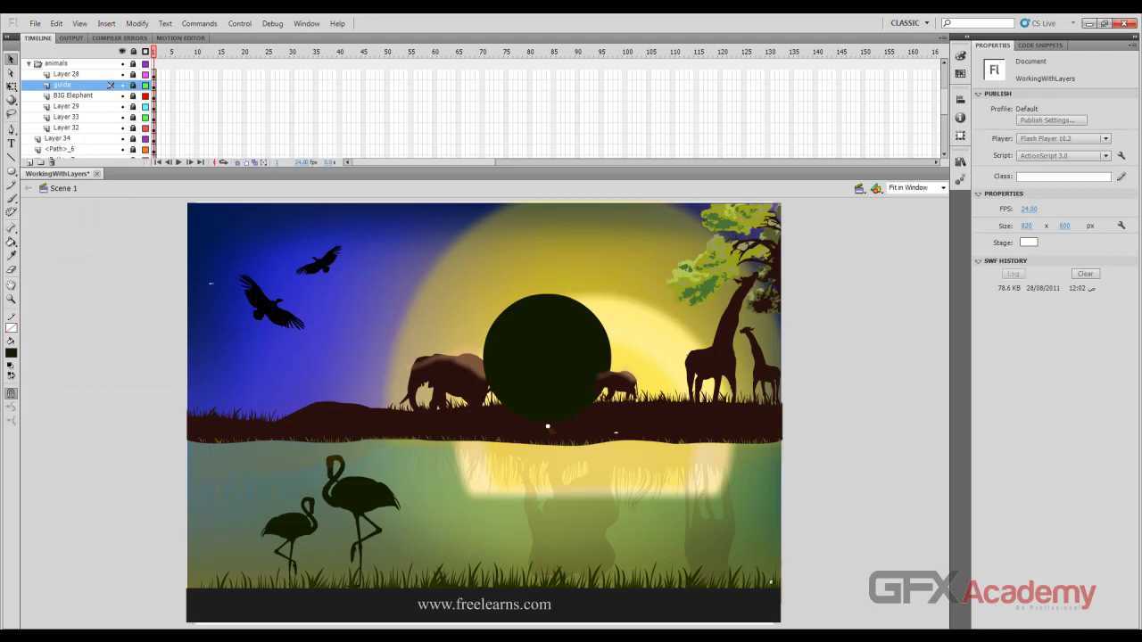
Set the guide layer's type to Guide and its outline color to black in the layer properties
{"action": "right_click", "coordinate": [110, 85]}
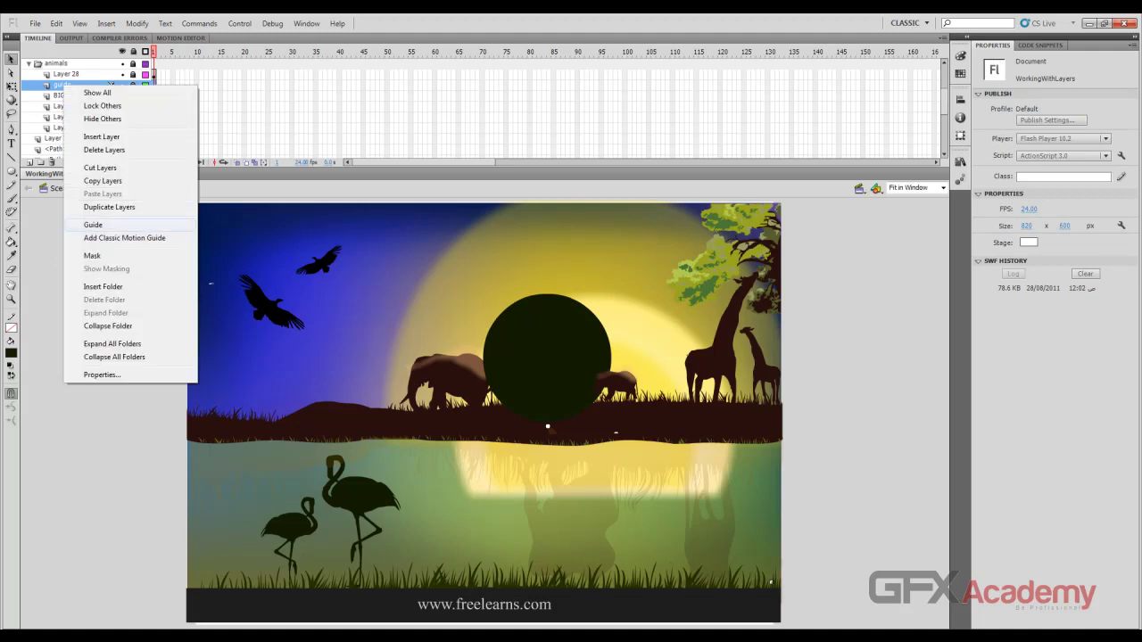
{"action": "left_click", "coordinate": [102, 375]}
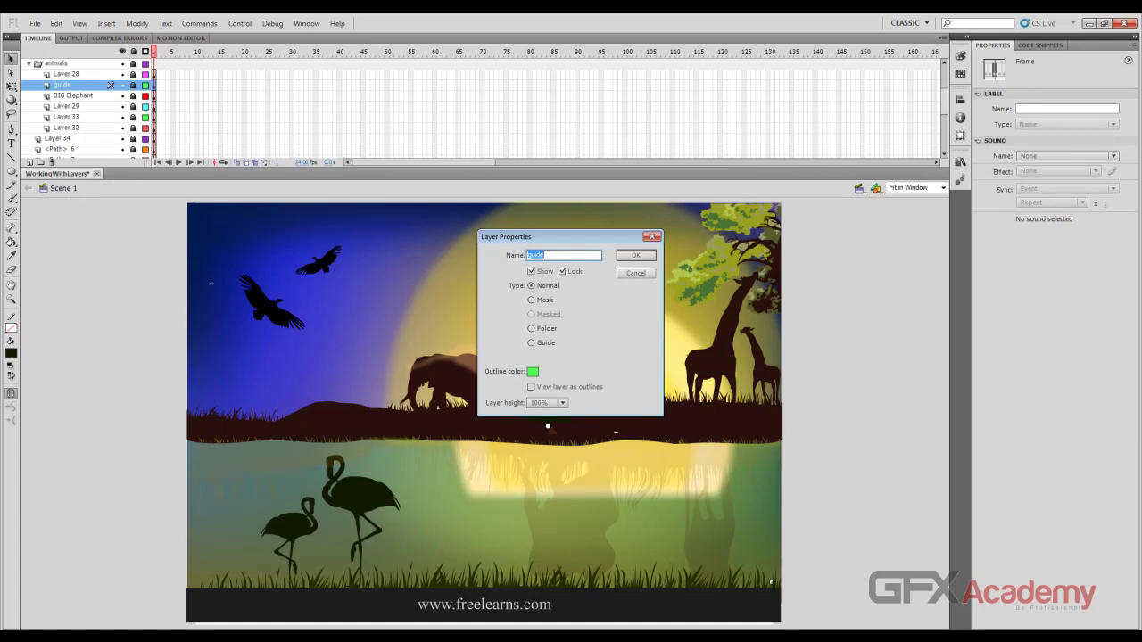
{"action": "left_click", "coordinate": [532, 342]}
{"action": "left_click", "coordinate": [532, 372]}
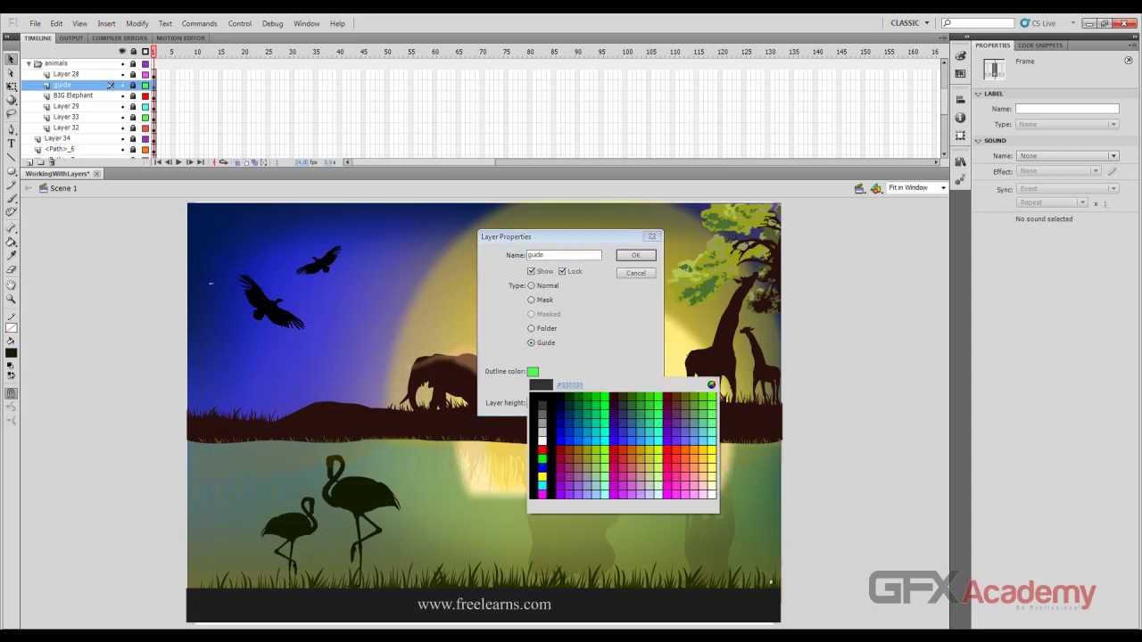
{"action": "left_click", "coordinate": [547, 426]}
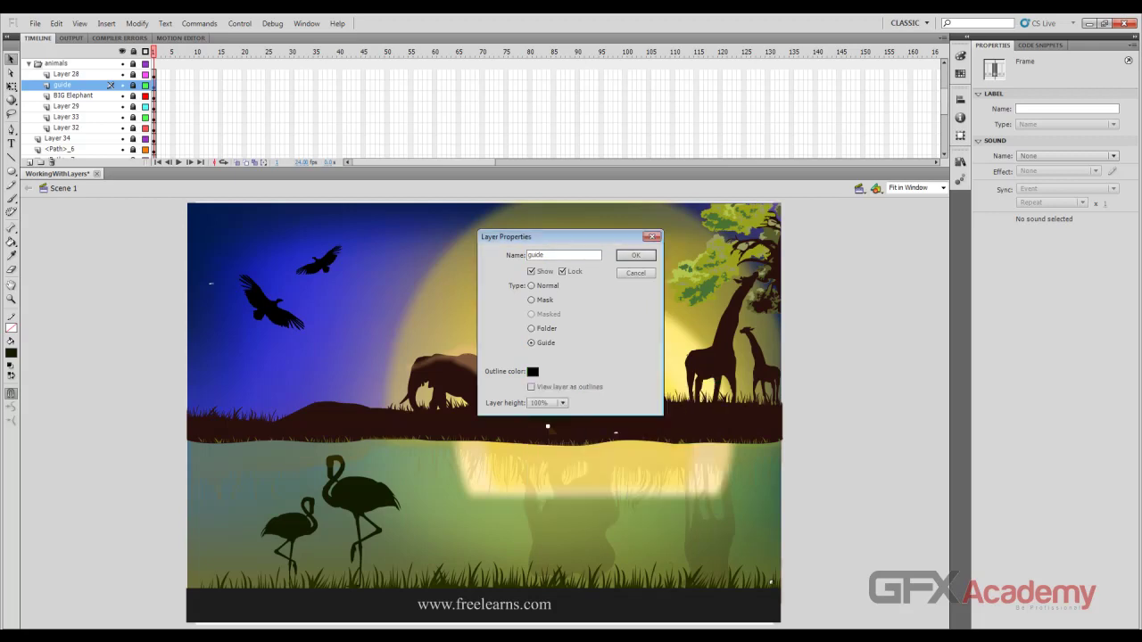
{"action": "key", "text": "Return"}
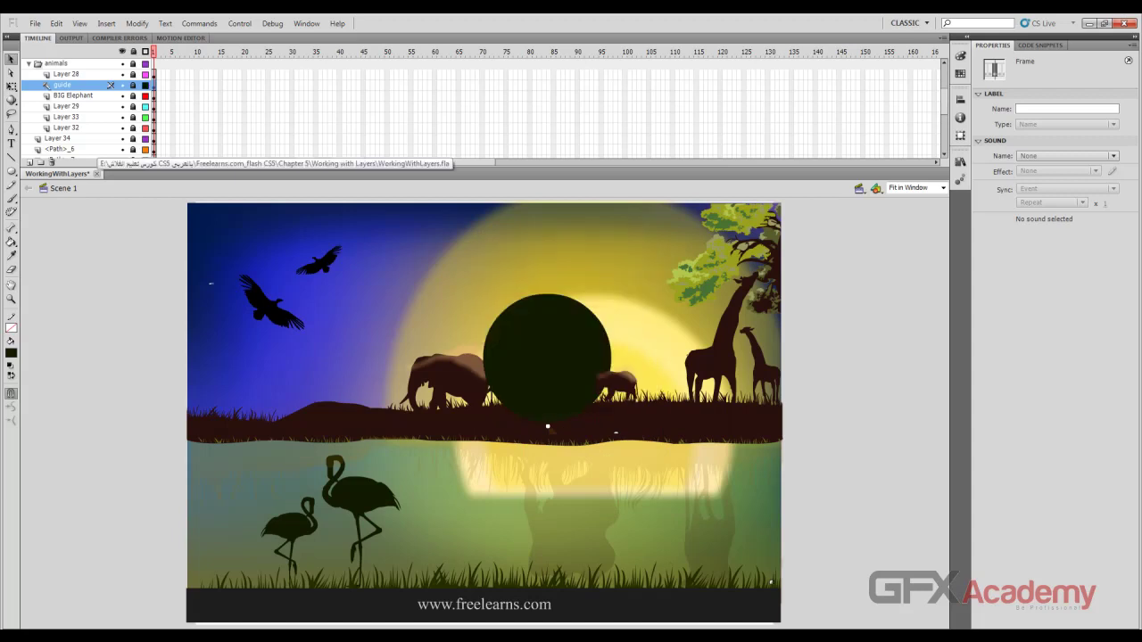
Unlock the guide layer, try moving its circle across the elephants, and undo a trial deletion of the circle
{"action": "left_click", "coordinate": [134, 85]}
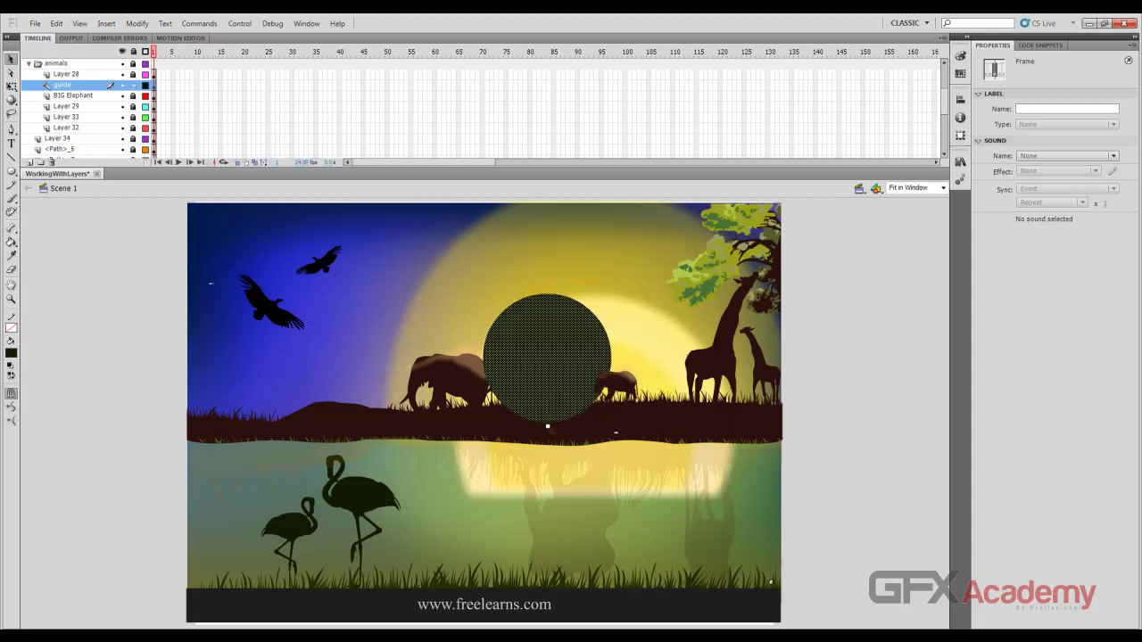
{"action": "left_click_drag", "start_coordinate": [533, 324], "coordinate": [587, 373]}
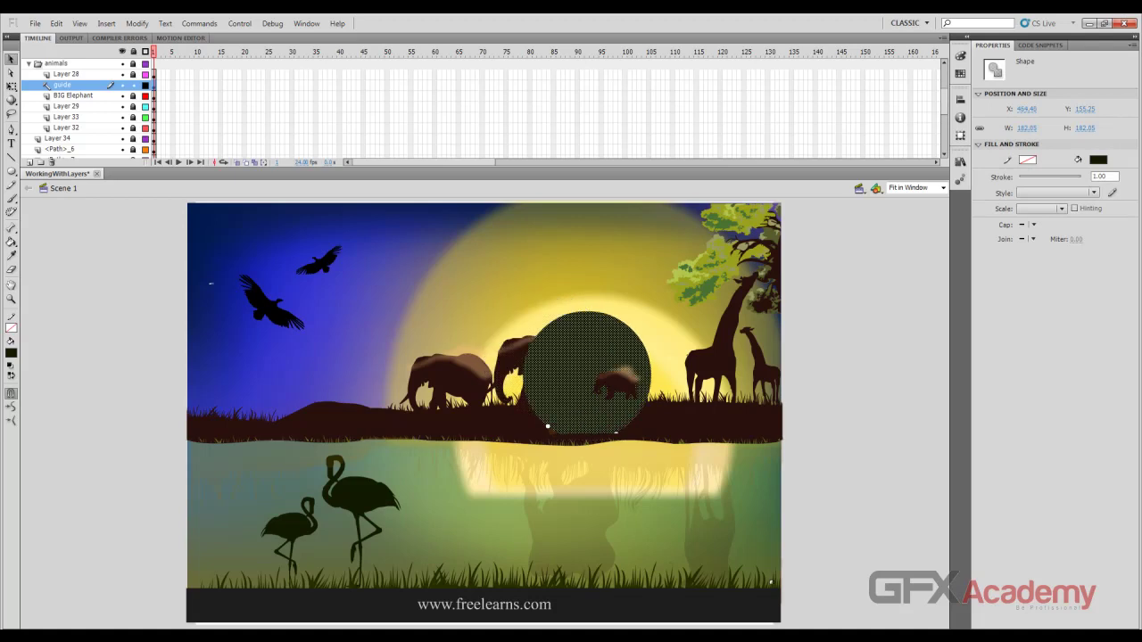
{"action": "key", "text": "Delete"}
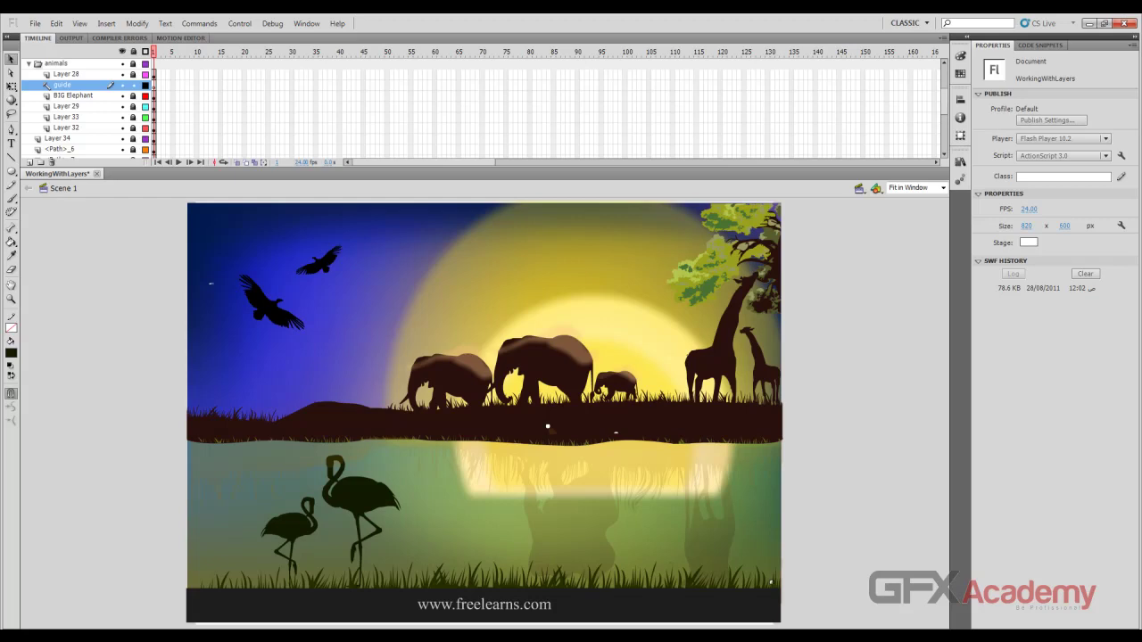
{"action": "key", "text": "ctrl+z"}
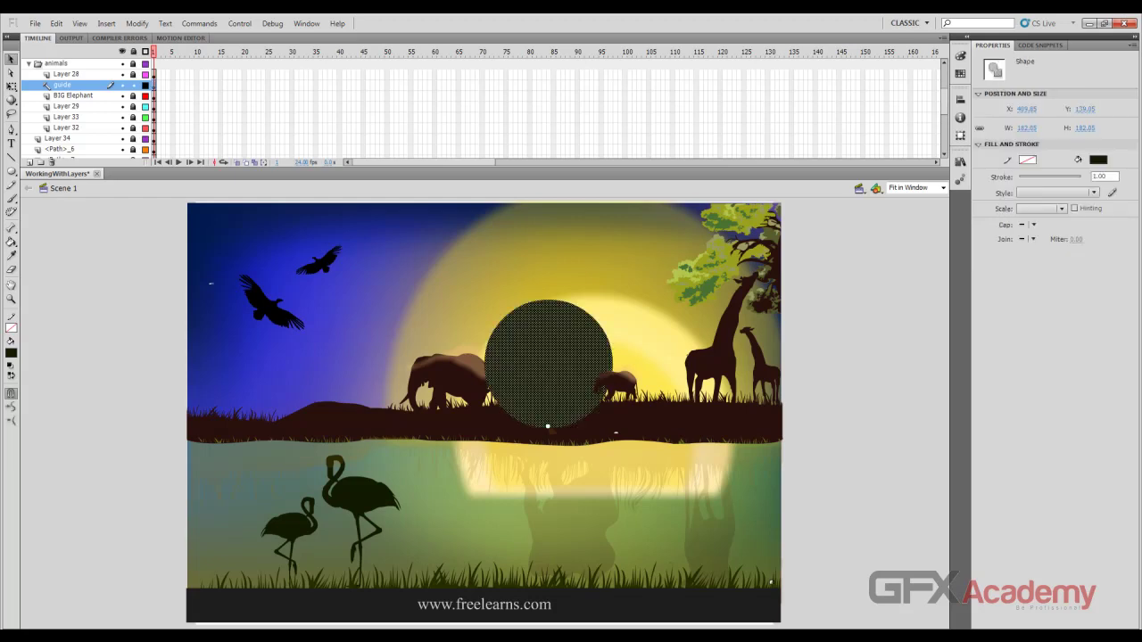
Display the guide layer as outlines, stretch the circle's upper edge upward into an egg shape, and restore the filled view
{"action": "left_click", "coordinate": [145, 86]}
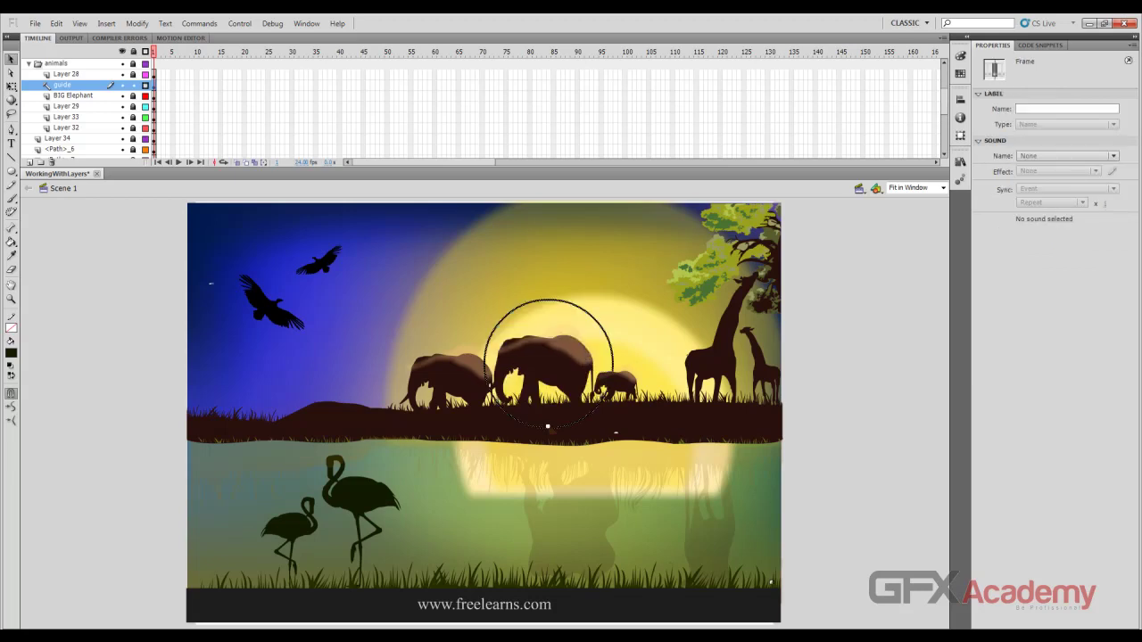
{"action": "left_click", "coordinate": [376, 357]}
{"action": "left_click", "coordinate": [548, 363]}
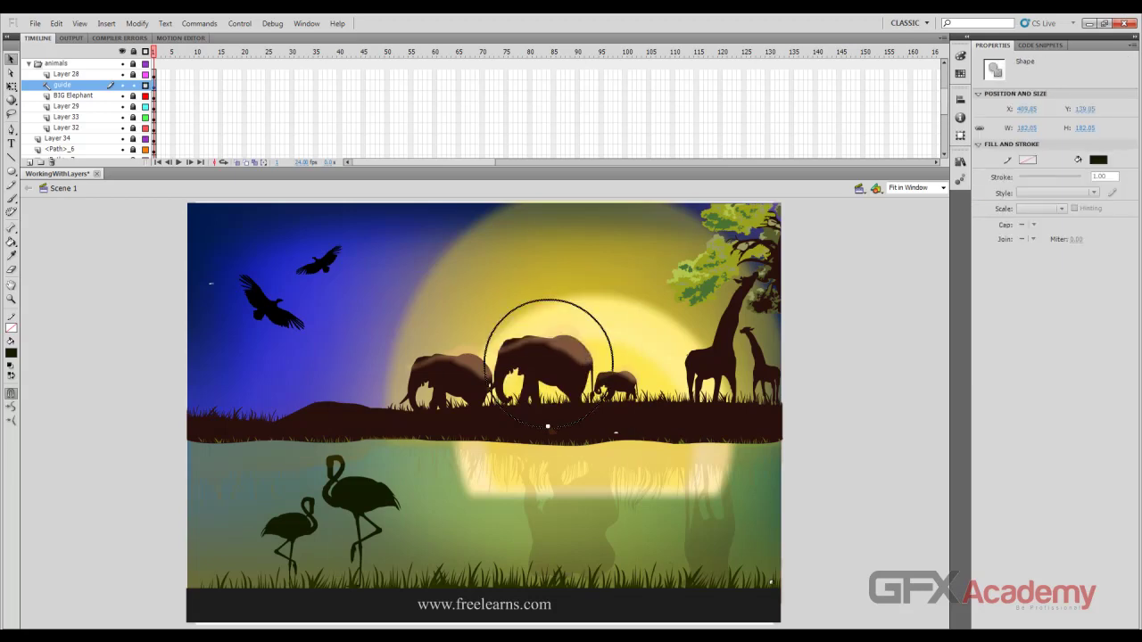
{"action": "key", "text": "Escape"}
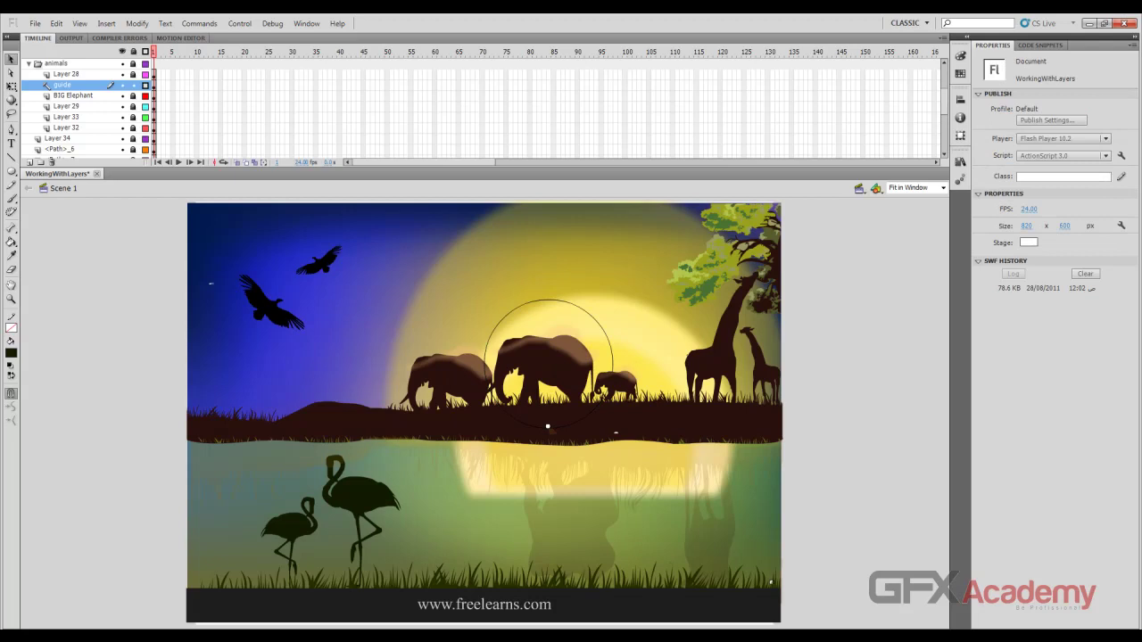
{"action": "left_click_drag", "start_coordinate": [547, 300], "coordinate": [548, 257]}
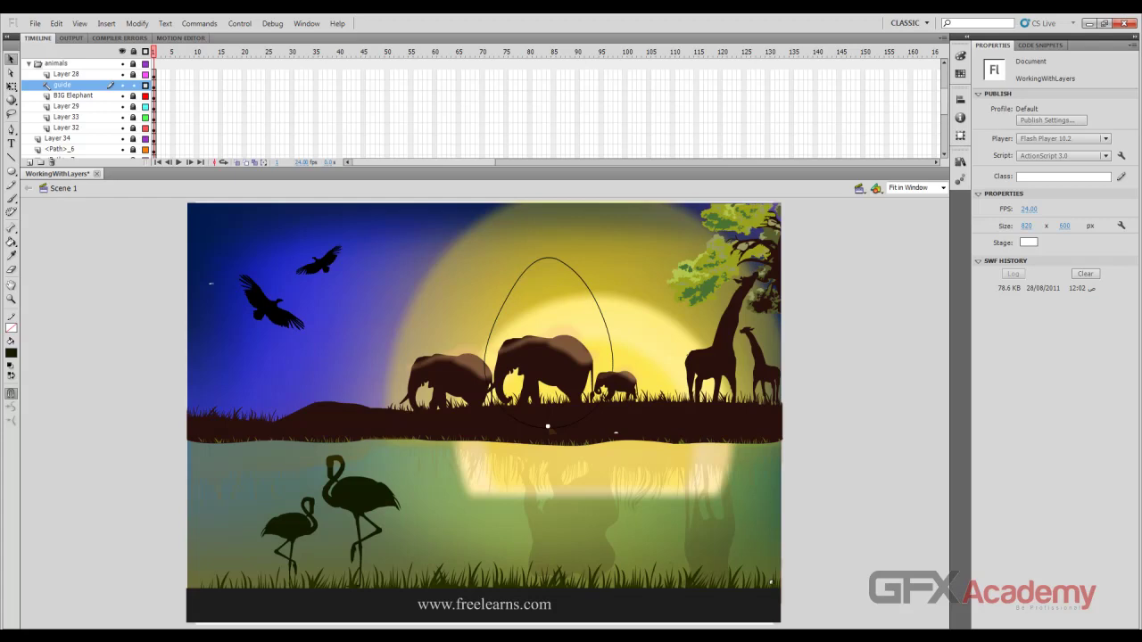
{"action": "left_click_drag", "start_coordinate": [548, 257], "coordinate": [548, 257]}
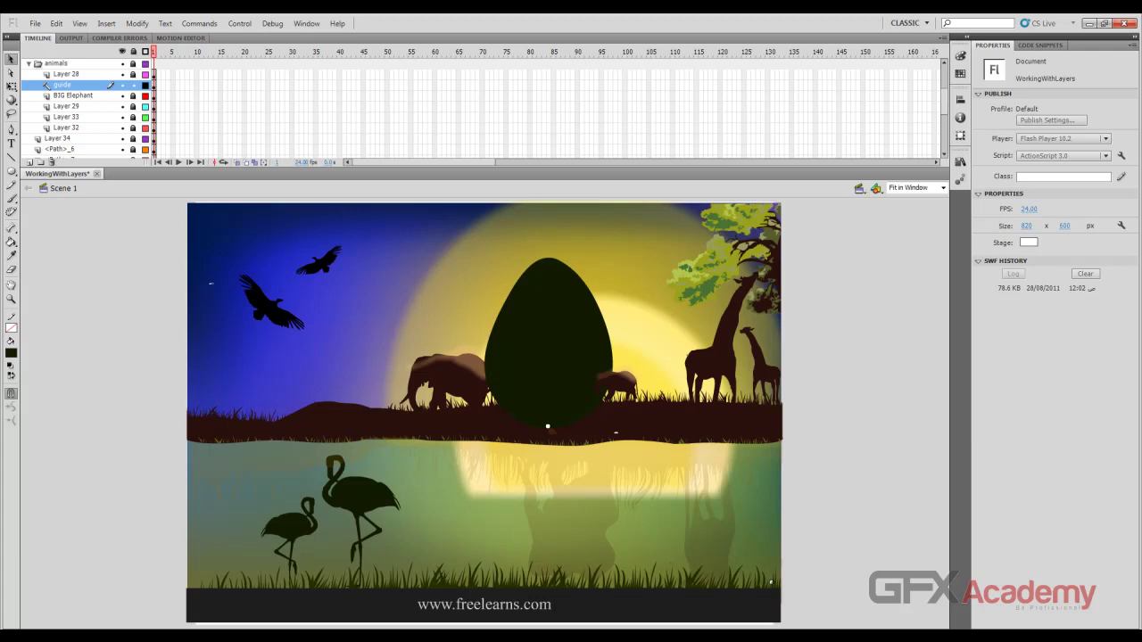
Delete the guide layer together with its egg-shaped artwork
{"action": "left_click", "coordinate": [62, 85]}
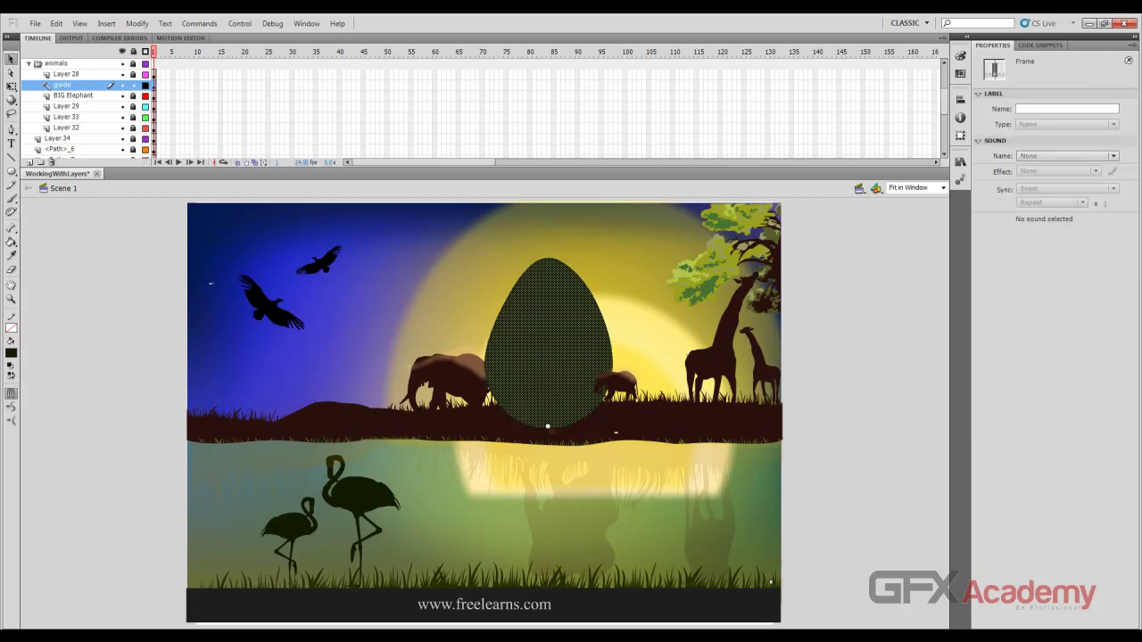
{"action": "key", "text": "Delete"}
{"action": "left_click", "coordinate": [51, 162]}
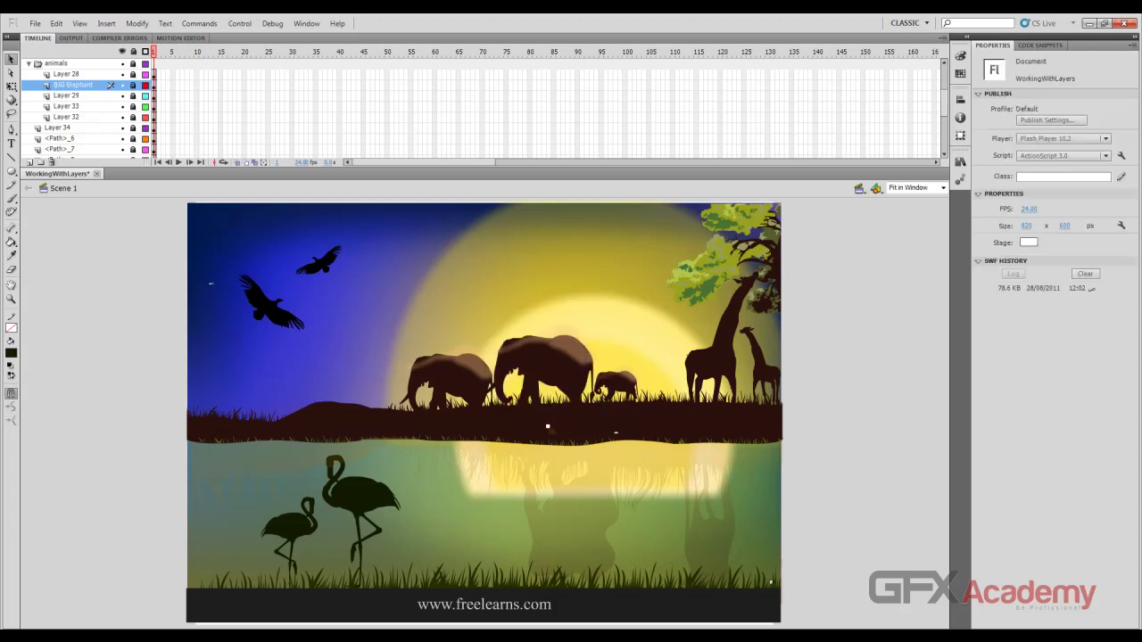
Save the WorkingWithLayers document and close it
{"action": "left_click", "coordinate": [111, 63]}
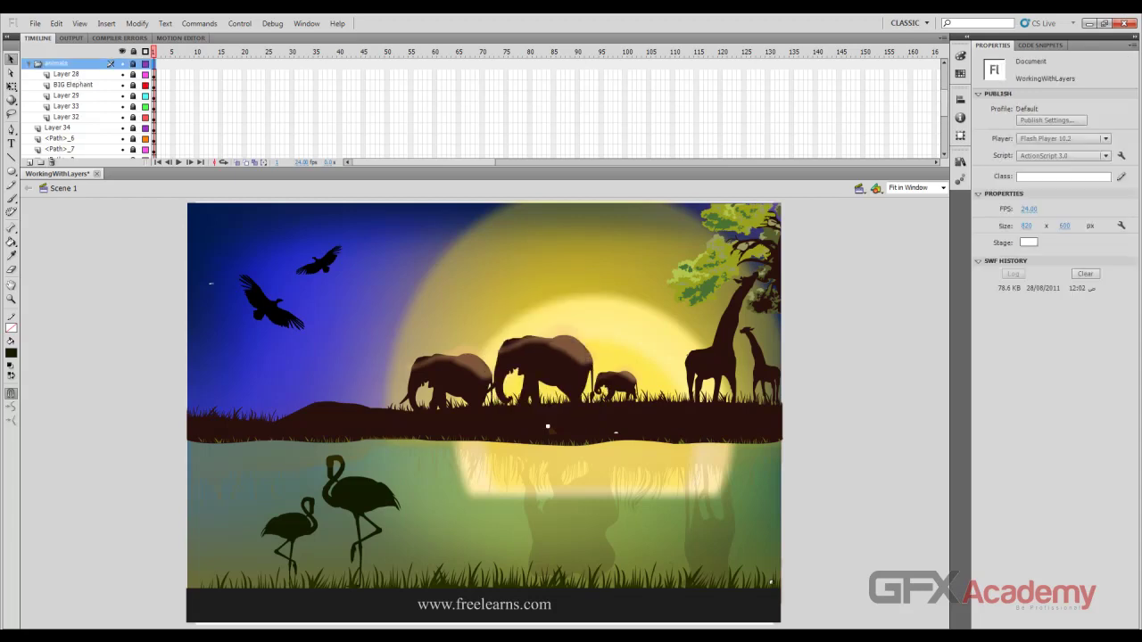
{"action": "key", "text": "ctrl+s"}
{"action": "left_click", "coordinate": [93, 173]}
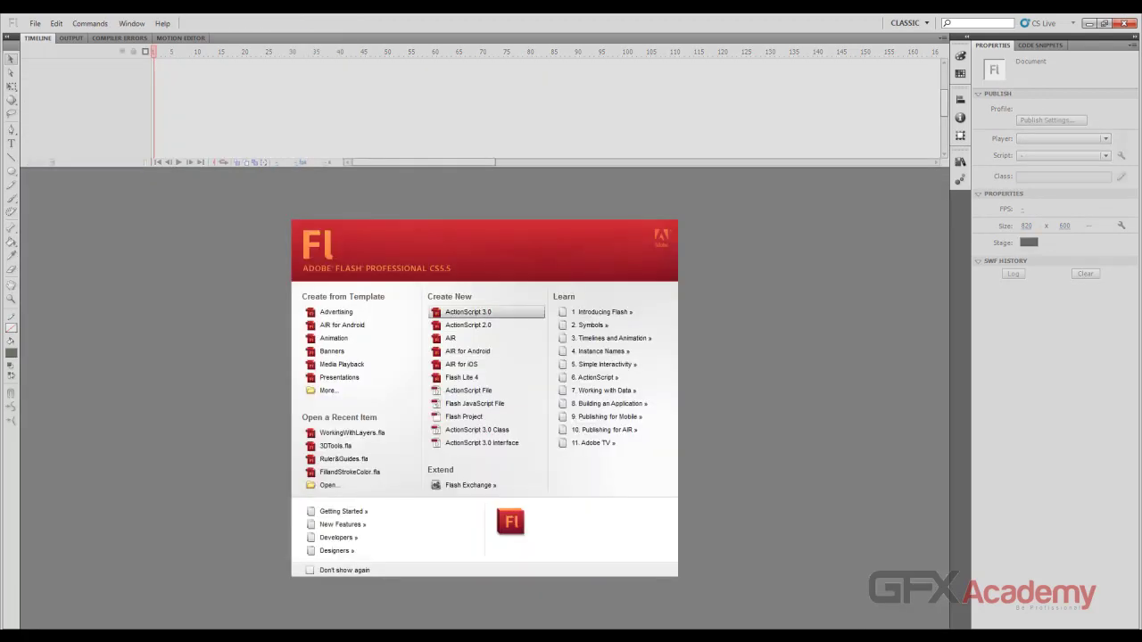
Create a new ActionScript 3.0 document with a 700 px wide stage, and fit the stage in the window
{"action": "left_click", "coordinate": [468, 311]}
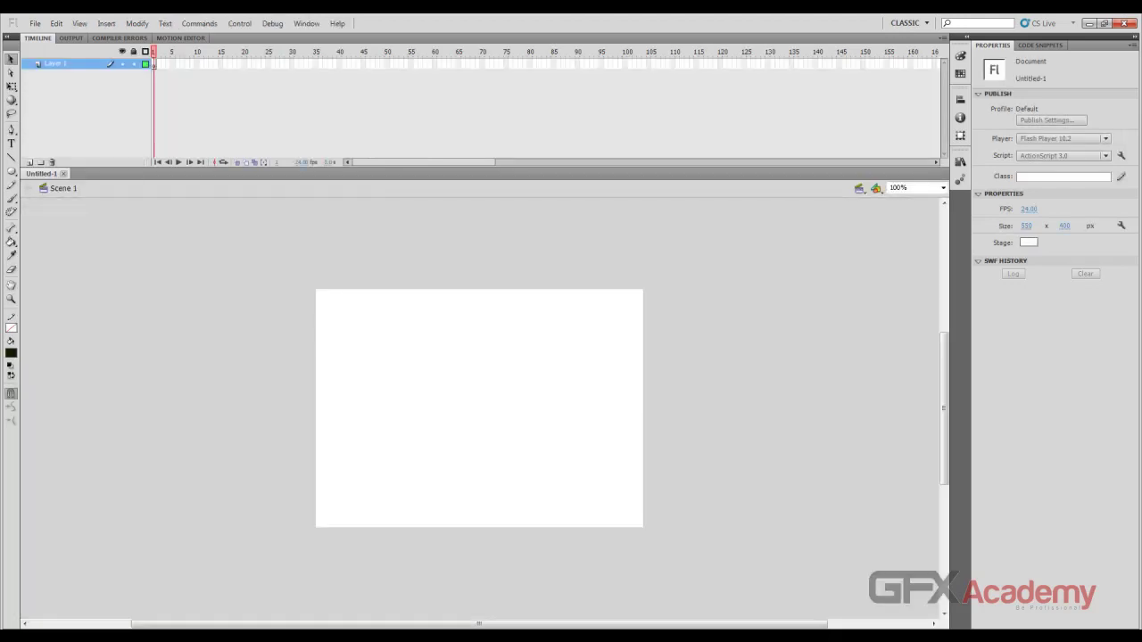
{"action": "left_click", "coordinate": [1027, 225]}
{"action": "type", "text": "700"}
{"action": "key", "text": "Return"}
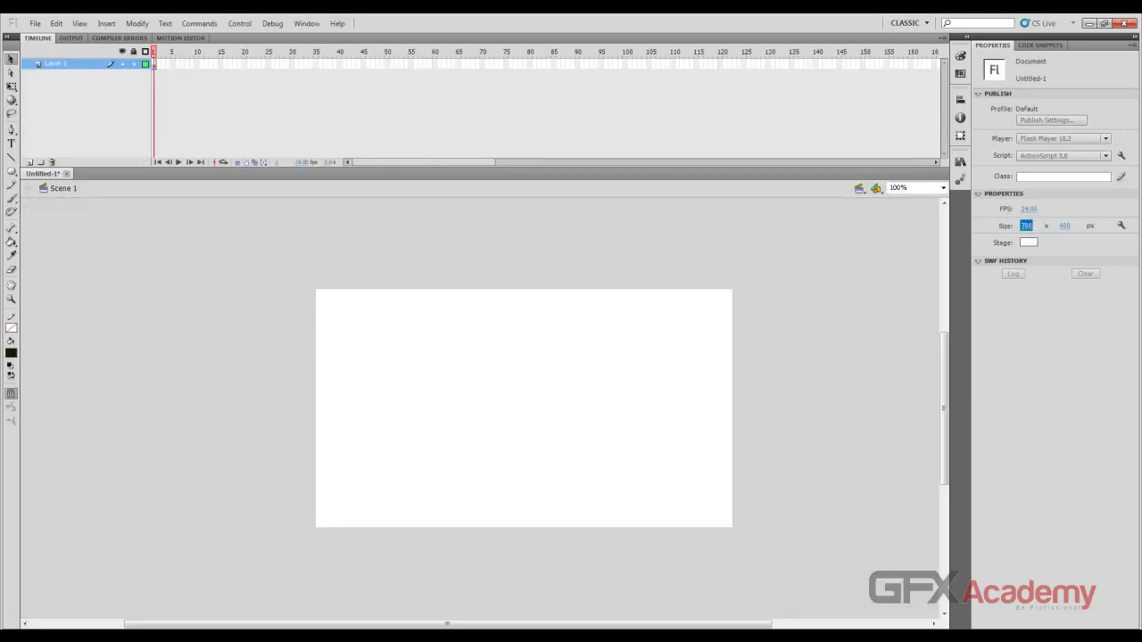
{"action": "left_click", "coordinate": [944, 188]}
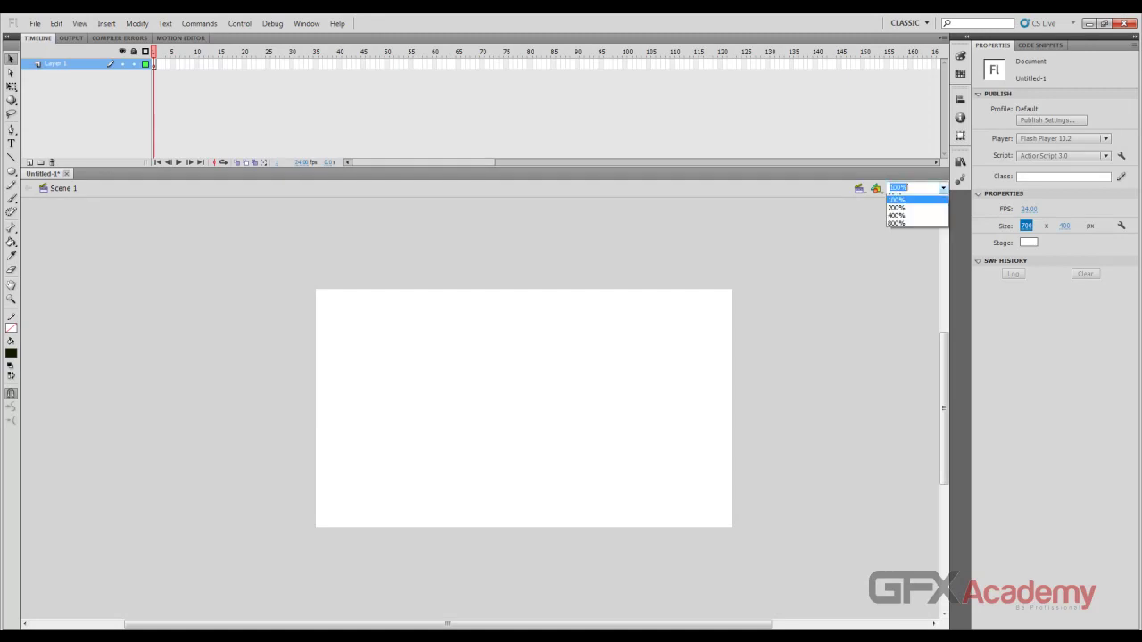
{"action": "left_click", "coordinate": [943, 189]}
{"action": "left_click", "coordinate": [943, 189]}
{"action": "left_click", "coordinate": [905, 199]}
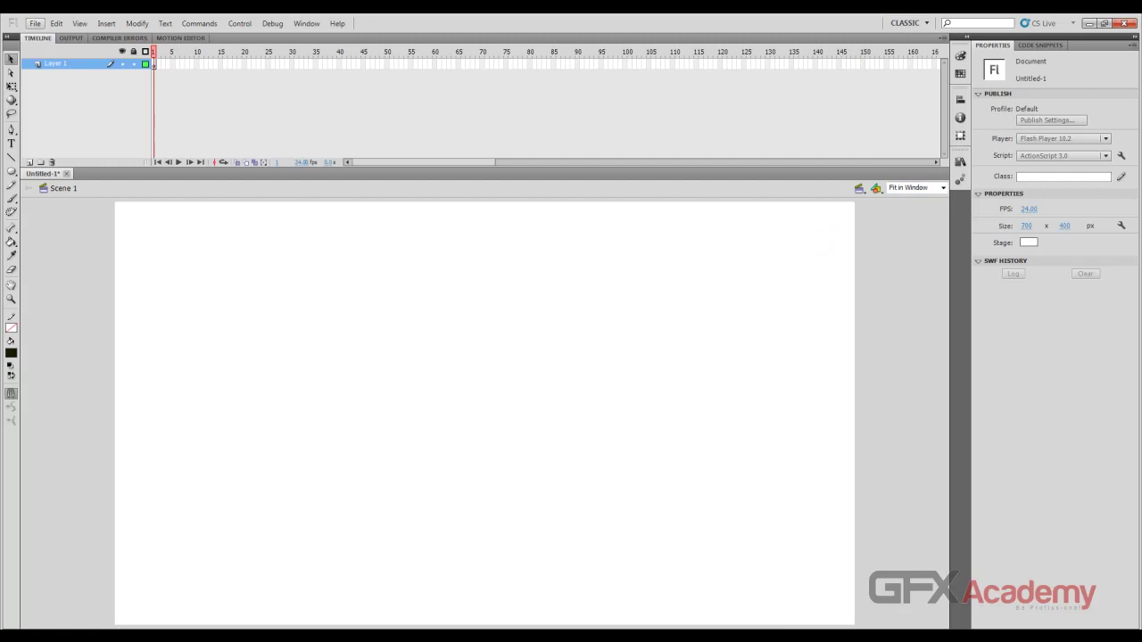
Import the JPEG image 558eb09a from the Programs (E:) drive onto the stage and deselect it
{"action": "left_click", "coordinate": [35, 24]}
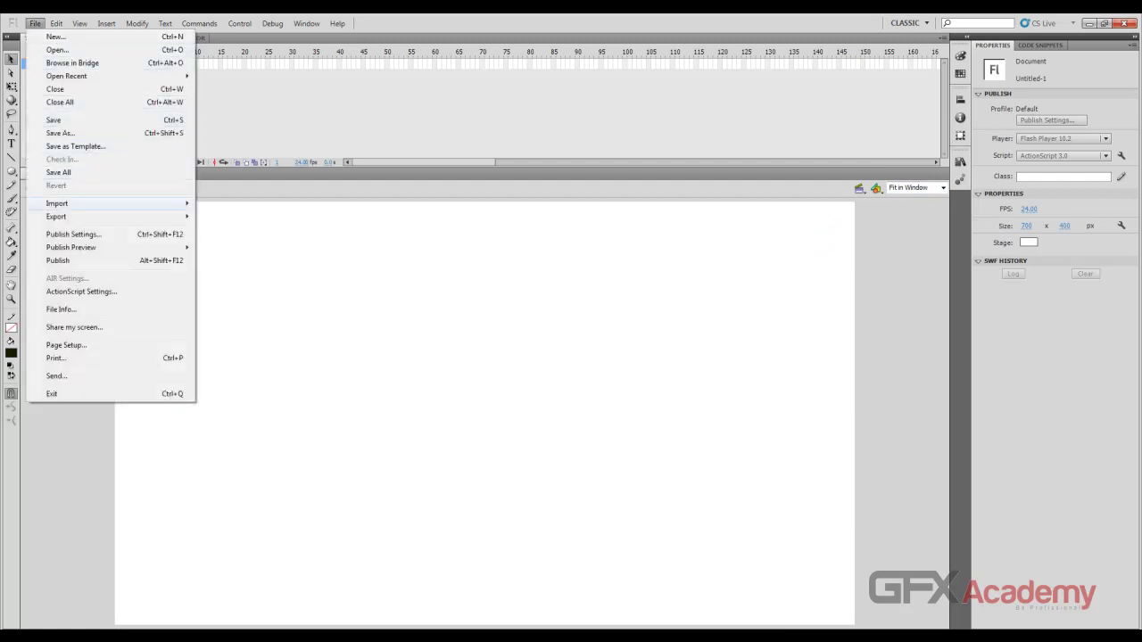
{"action": "mouse_move", "coordinate": [89, 203]}
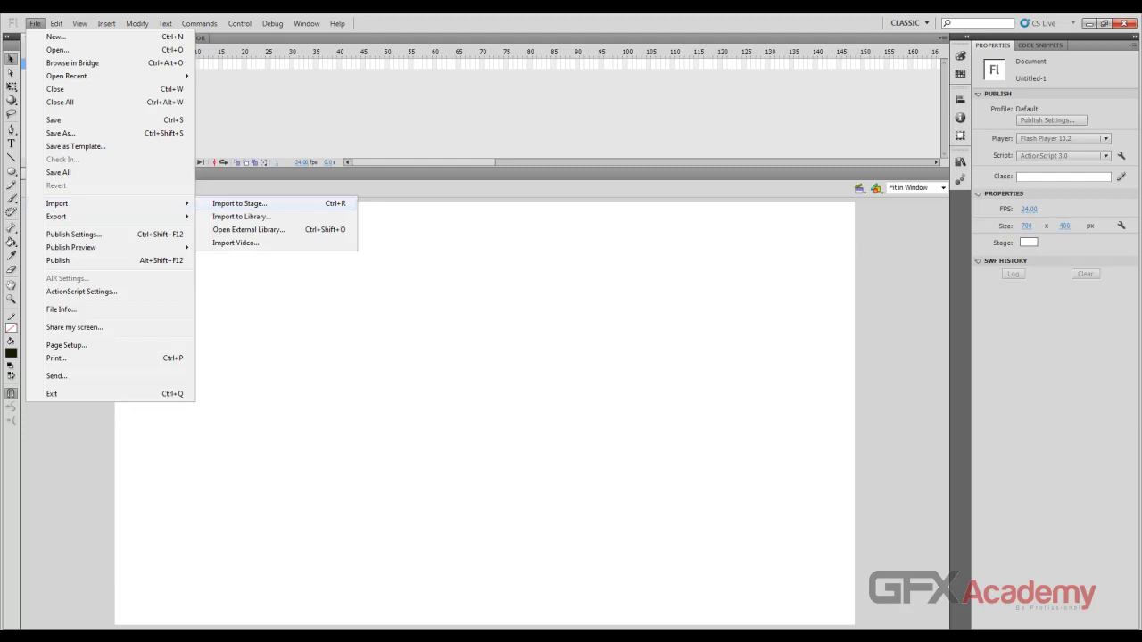
{"action": "left_click", "coordinate": [239, 204]}
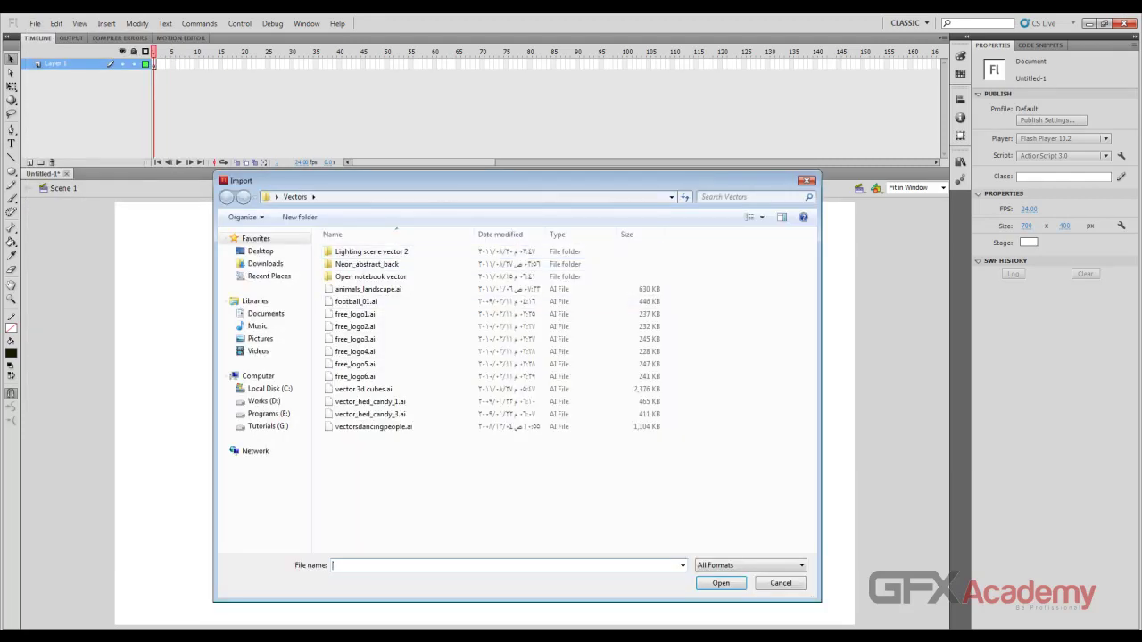
{"action": "left_click", "coordinate": [261, 251]}
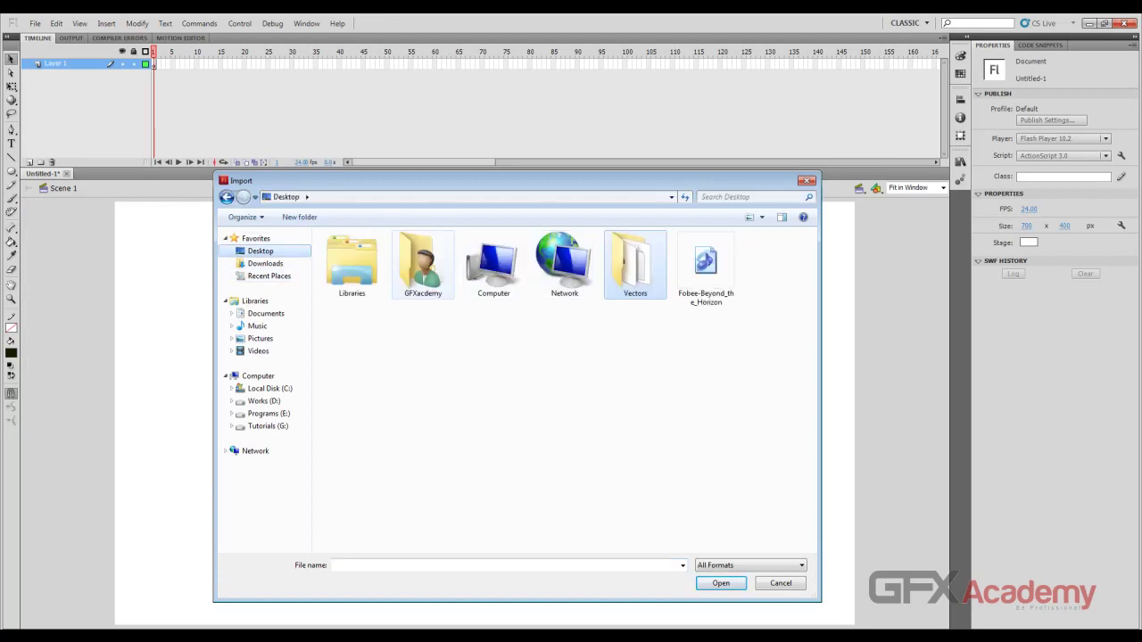
{"action": "double_click", "coordinate": [423, 264]}
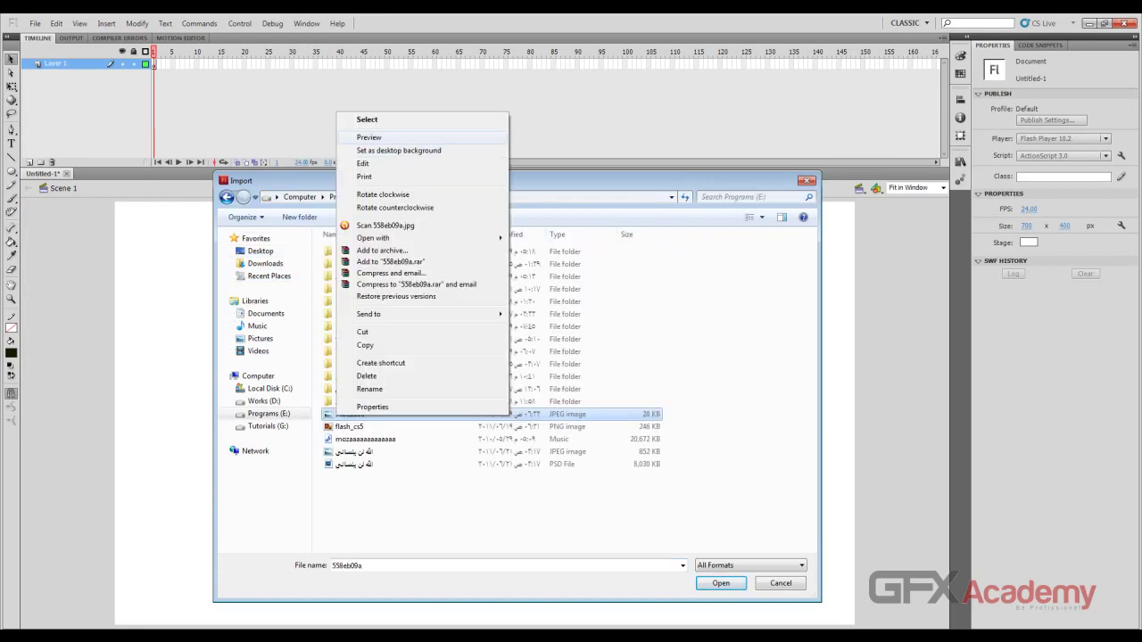
{"action": "key", "text": "Escape"}
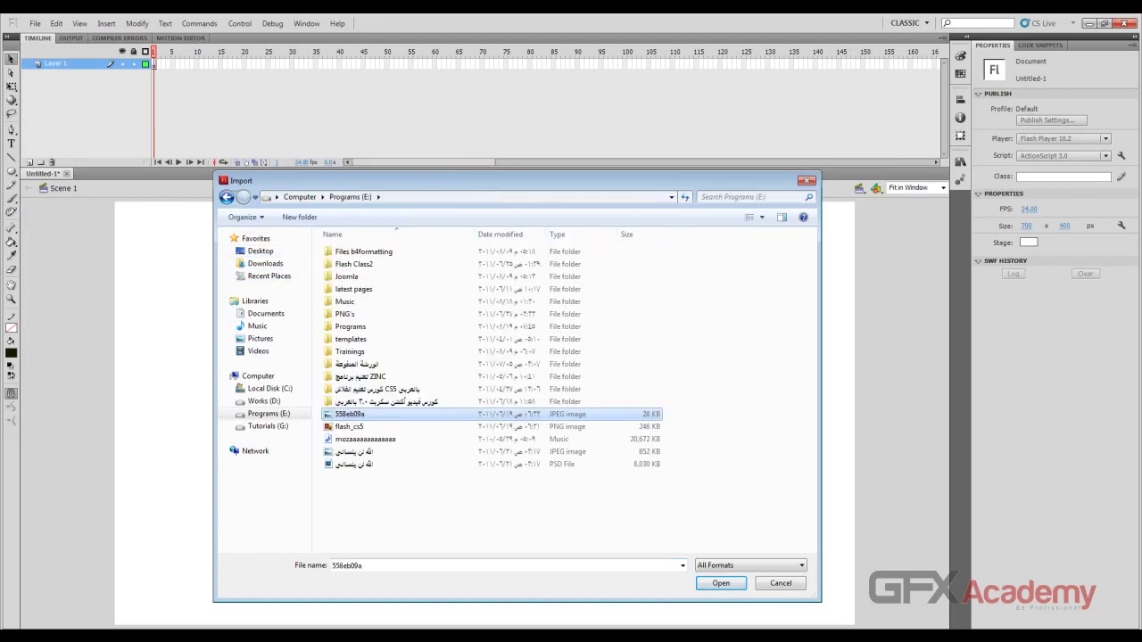
{"action": "left_click", "coordinate": [1131, 19]}
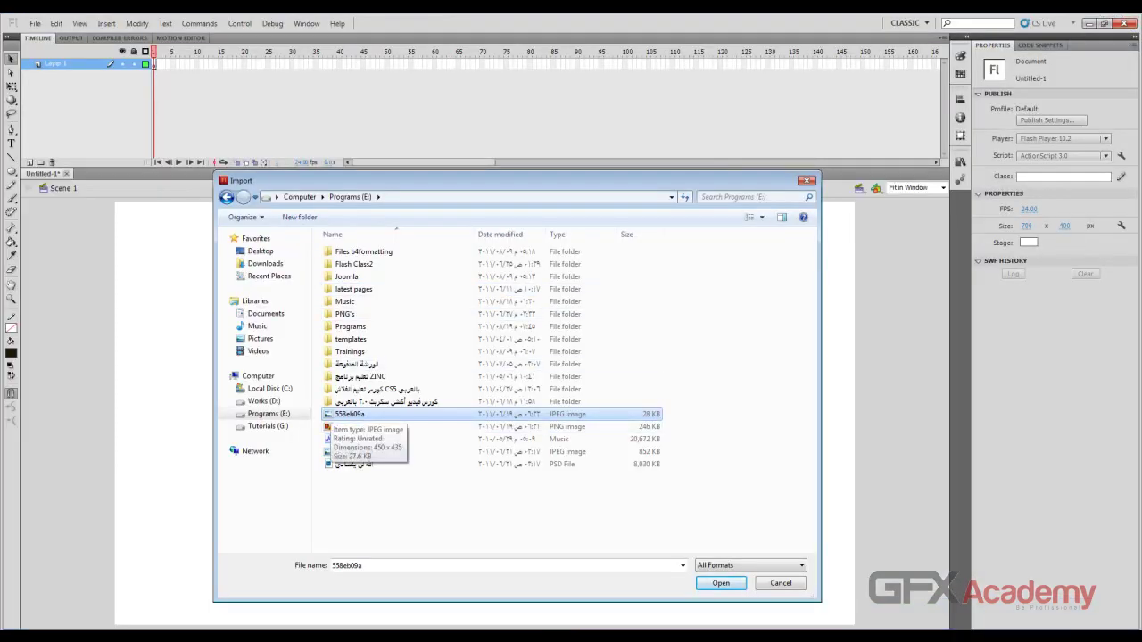
{"action": "left_click", "coordinate": [721, 583]}
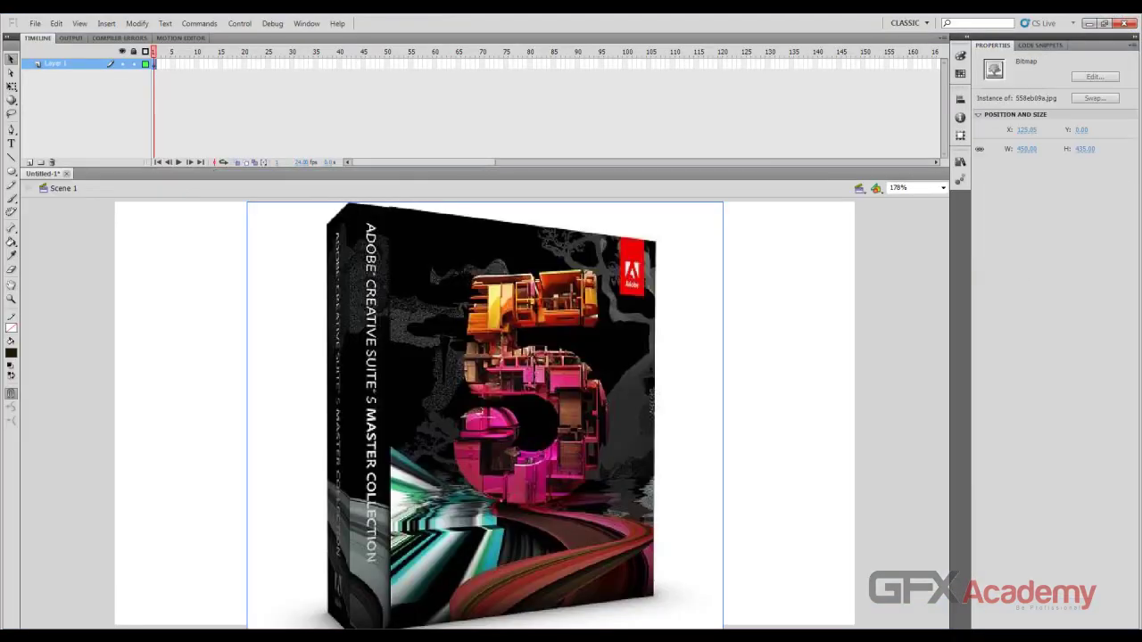
{"action": "left_click", "coordinate": [785, 428]}
{"action": "left_click", "coordinate": [553, 411]}
{"action": "key", "text": "ctrl+shift+a"}
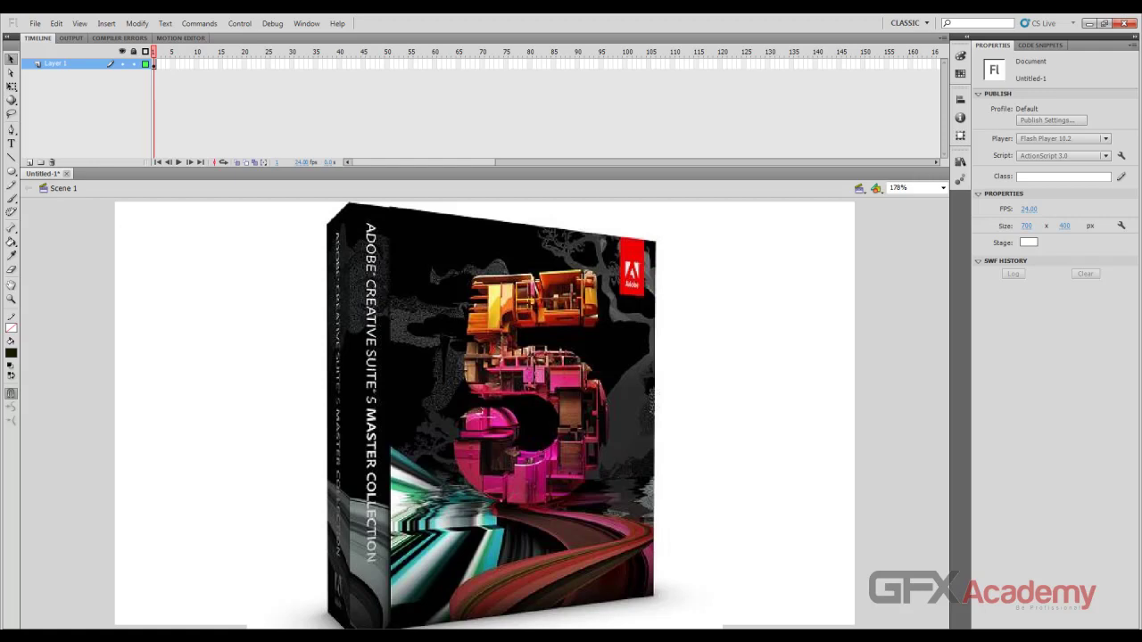
Add a new layer above the image, rename the image's layer as guide, and make Layer 2 active
{"action": "left_click", "coordinate": [29, 163]}
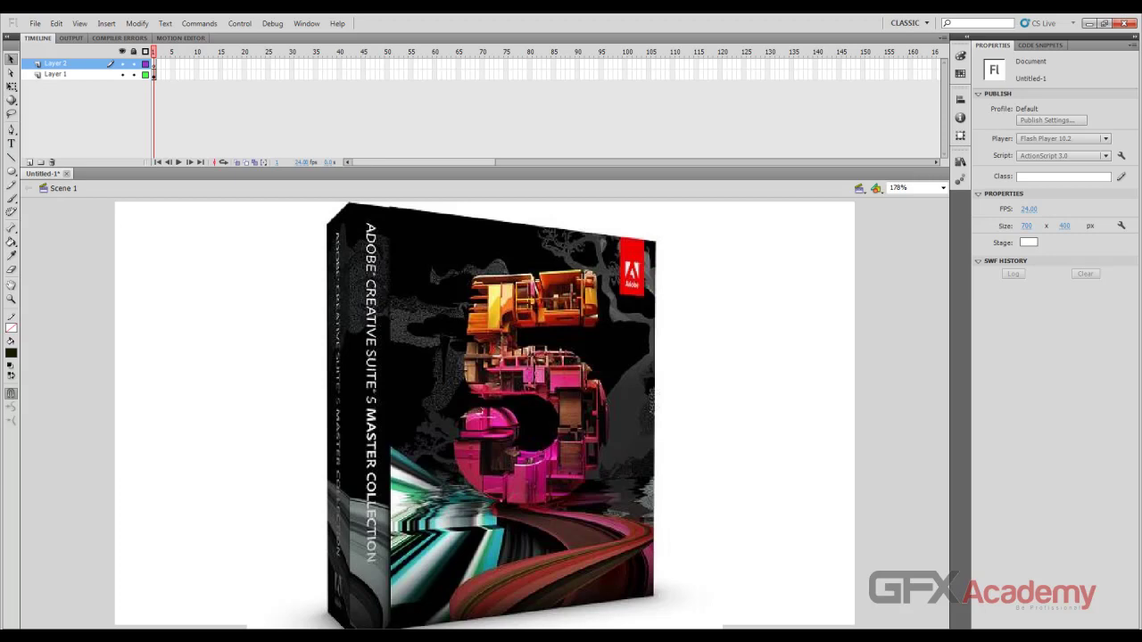
{"action": "left_click", "coordinate": [57, 74]}
{"action": "double_click", "coordinate": [56, 74]}
{"action": "type", "text": "gl"}
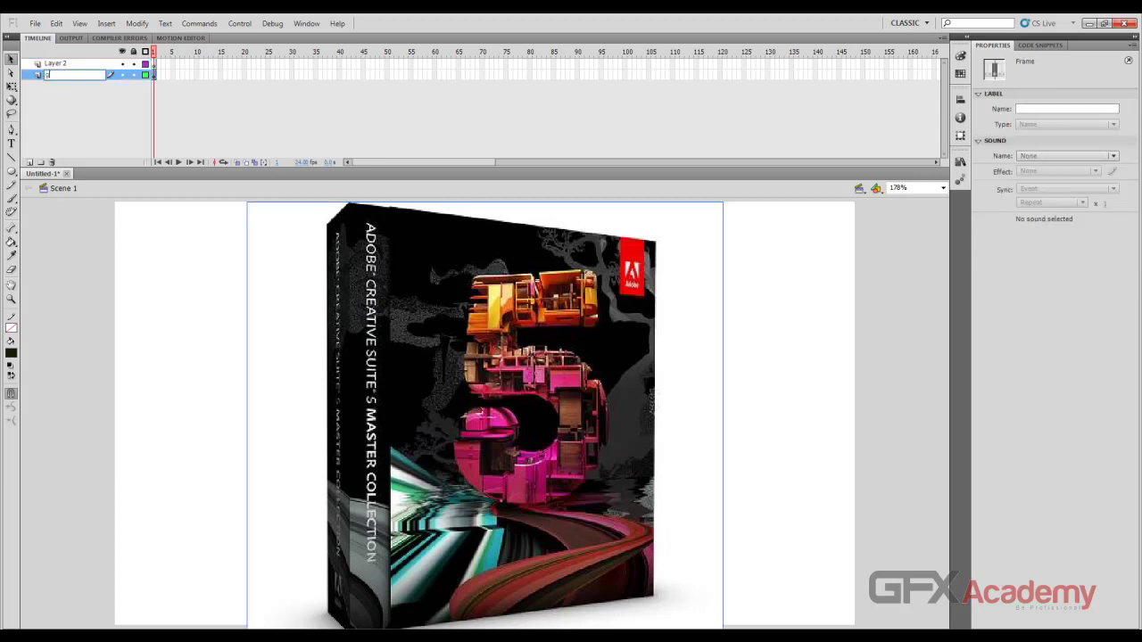
{"action": "type", "text": "ide"}
{"action": "key", "text": "Return"}
{"action": "left_click", "coordinate": [58, 63]}
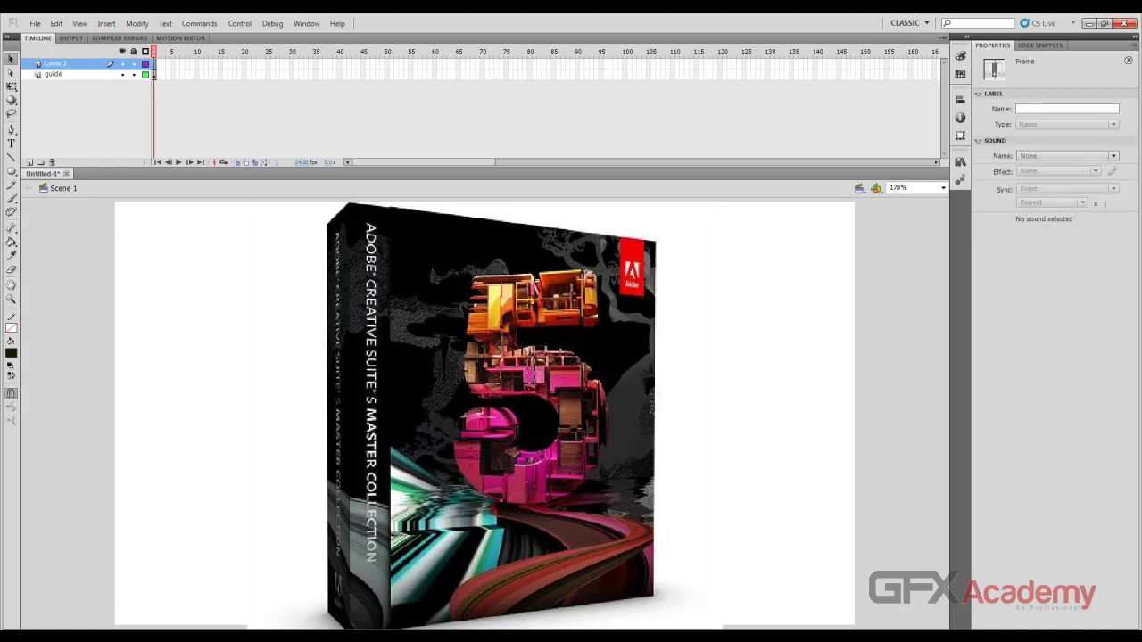
Test the movie to check whether the imported box image is published, and close the preview
{"action": "left_click", "coordinate": [484, 414]}
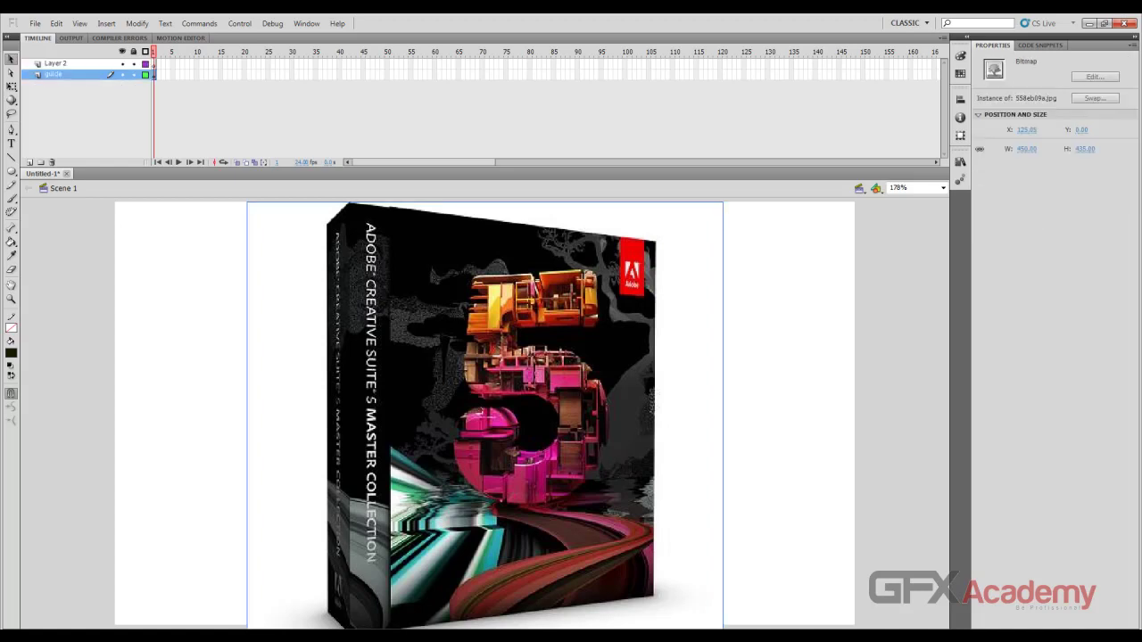
{"action": "left_click", "coordinate": [240, 23]}
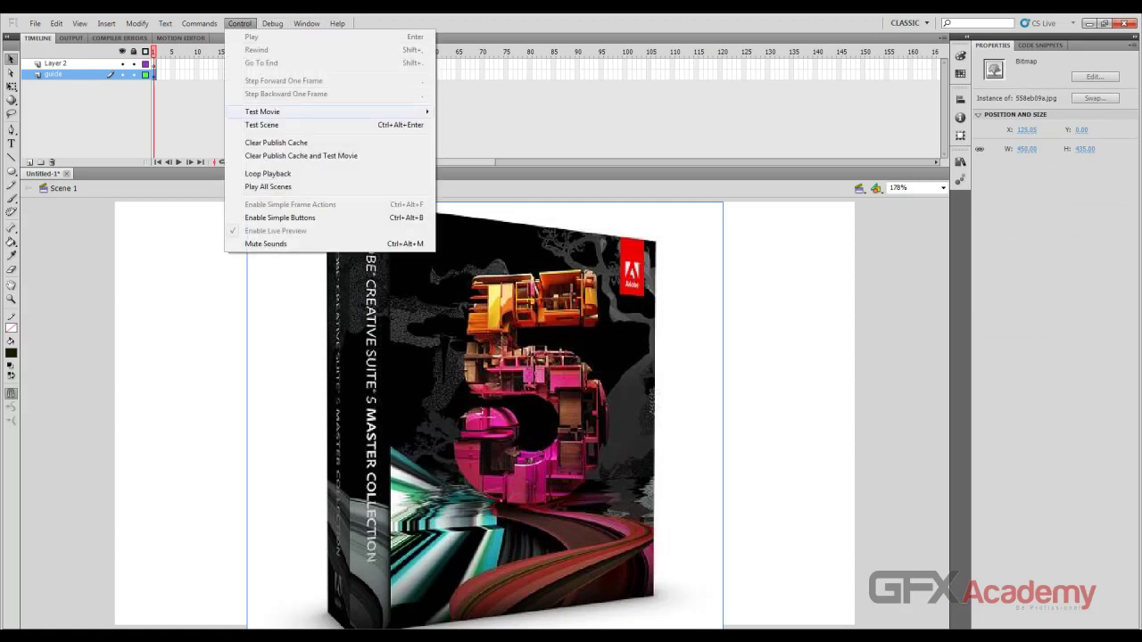
{"action": "mouse_move", "coordinate": [375, 112]}
{"action": "left_click", "coordinate": [459, 178]}
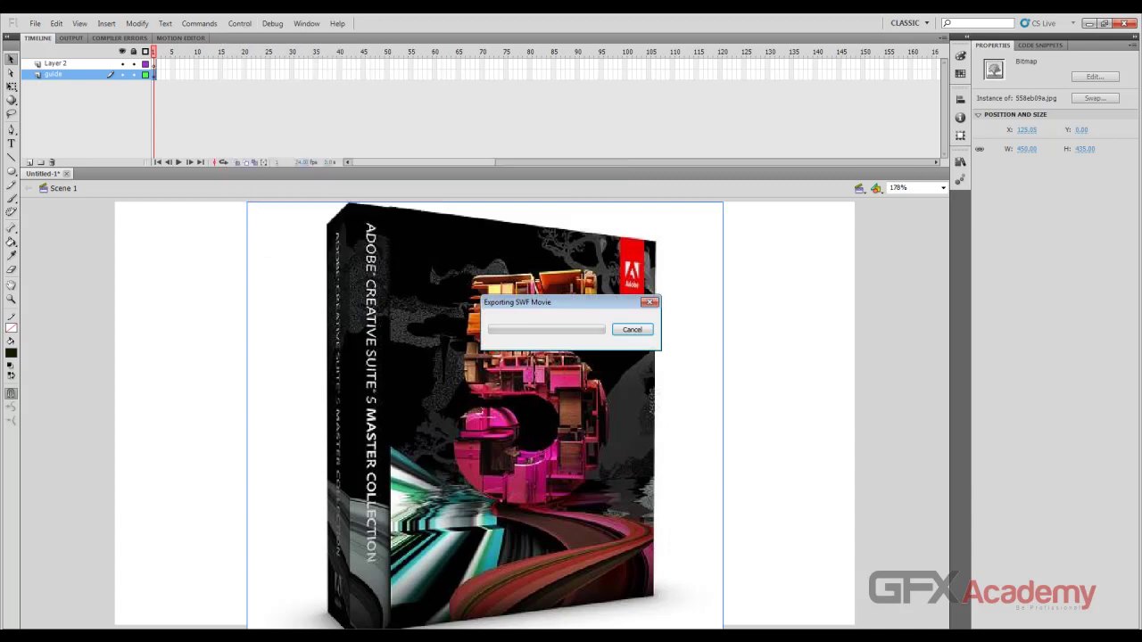
{"action": "left_click_drag", "start_coordinate": [214, 24], "coordinate": [610, 182]}
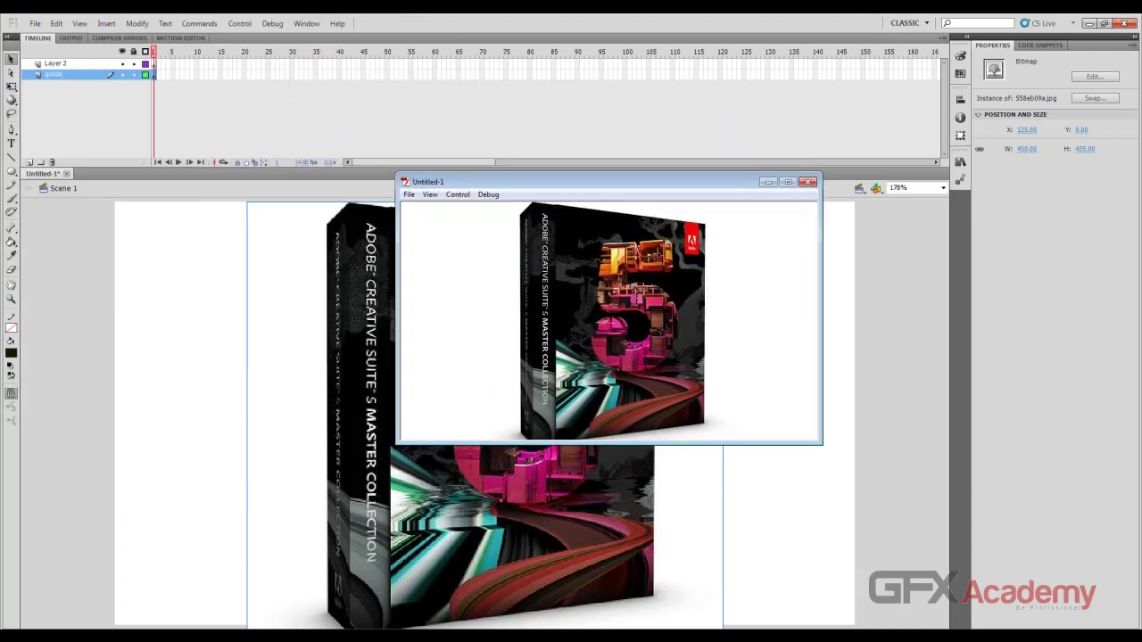
{"action": "left_click", "coordinate": [808, 182]}
{"action": "left_click", "coordinate": [789, 282]}
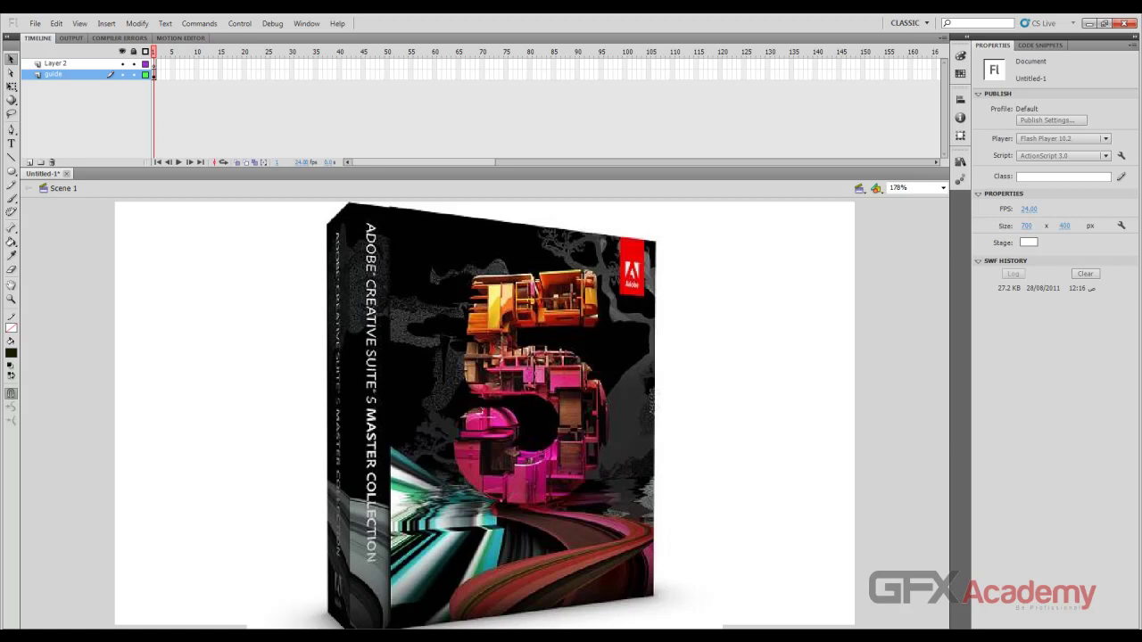
Draw a dark, strokeless rectangle about 290 px wide on Layer 2 over the front face of the box
{"action": "left_click", "coordinate": [485, 416]}
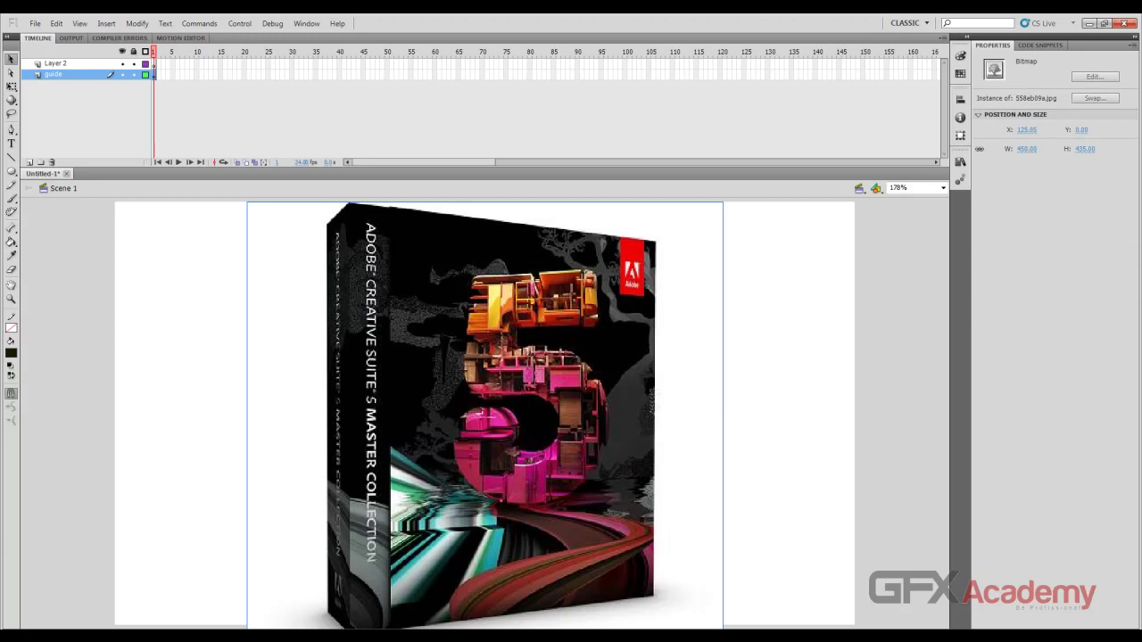
{"action": "left_click", "coordinate": [56, 63]}
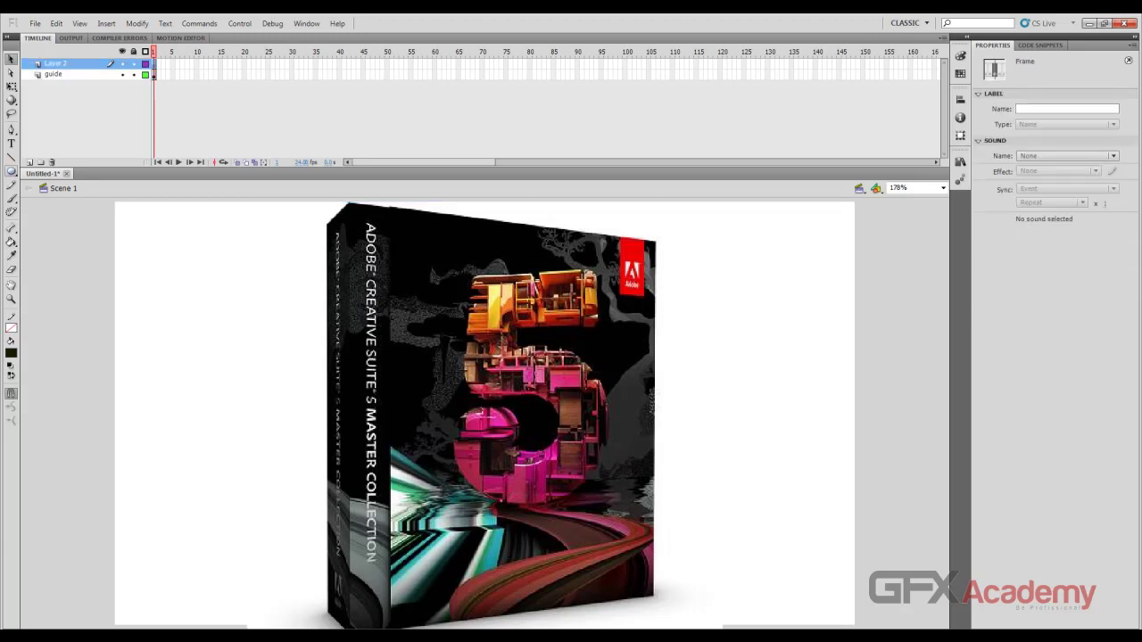
{"action": "left_click", "coordinate": [11, 171]}
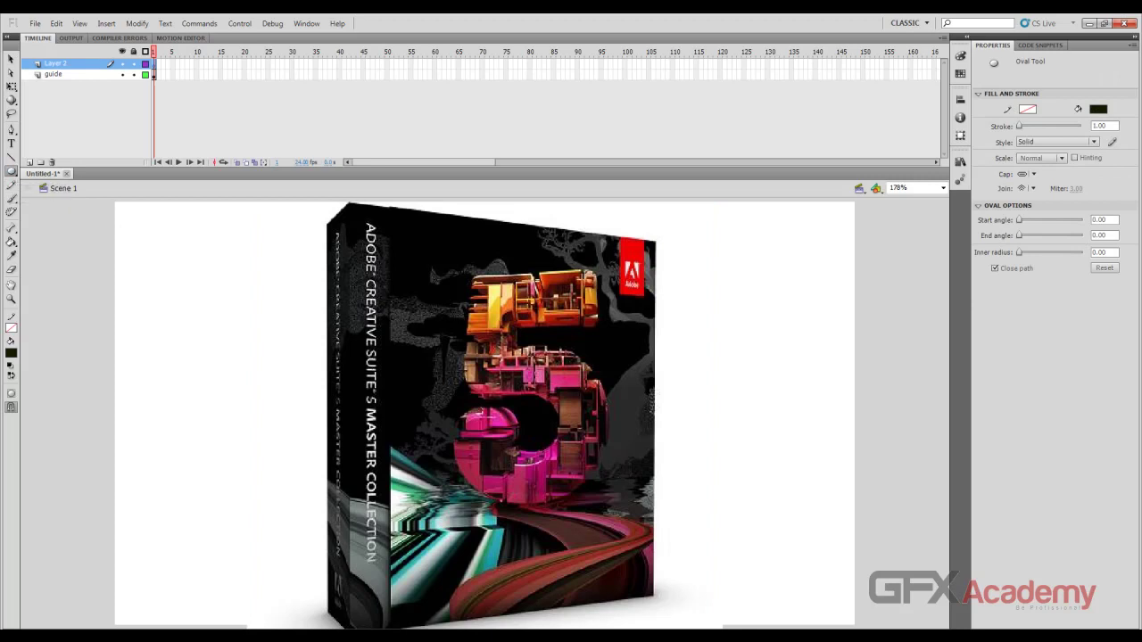
{"action": "left_click", "coordinate": [11, 170]}
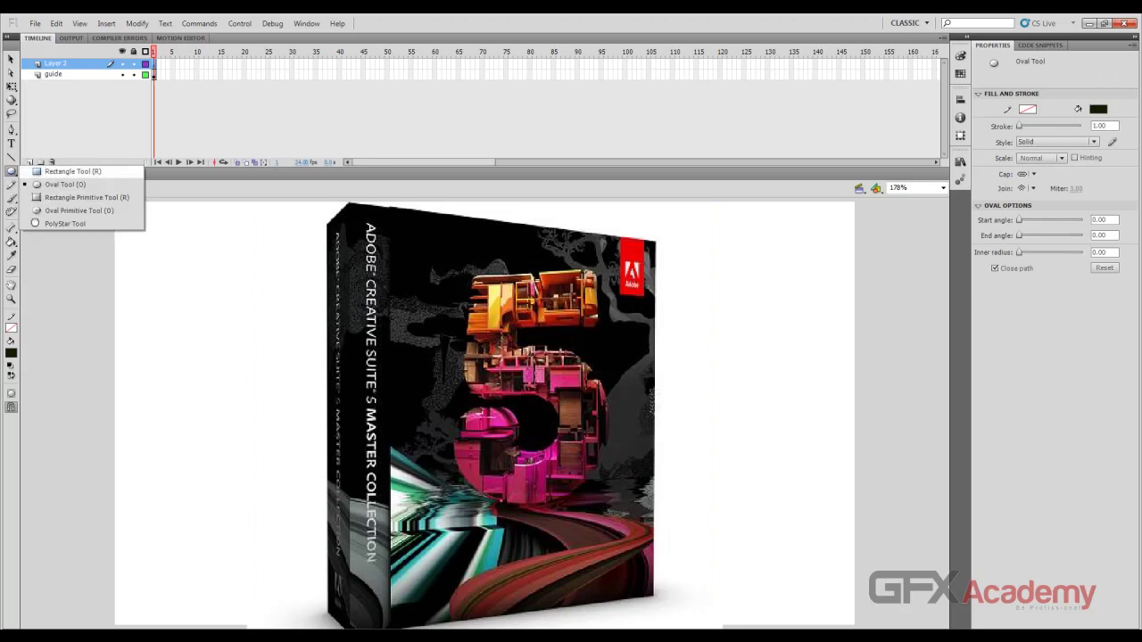
{"action": "left_click", "coordinate": [44, 171]}
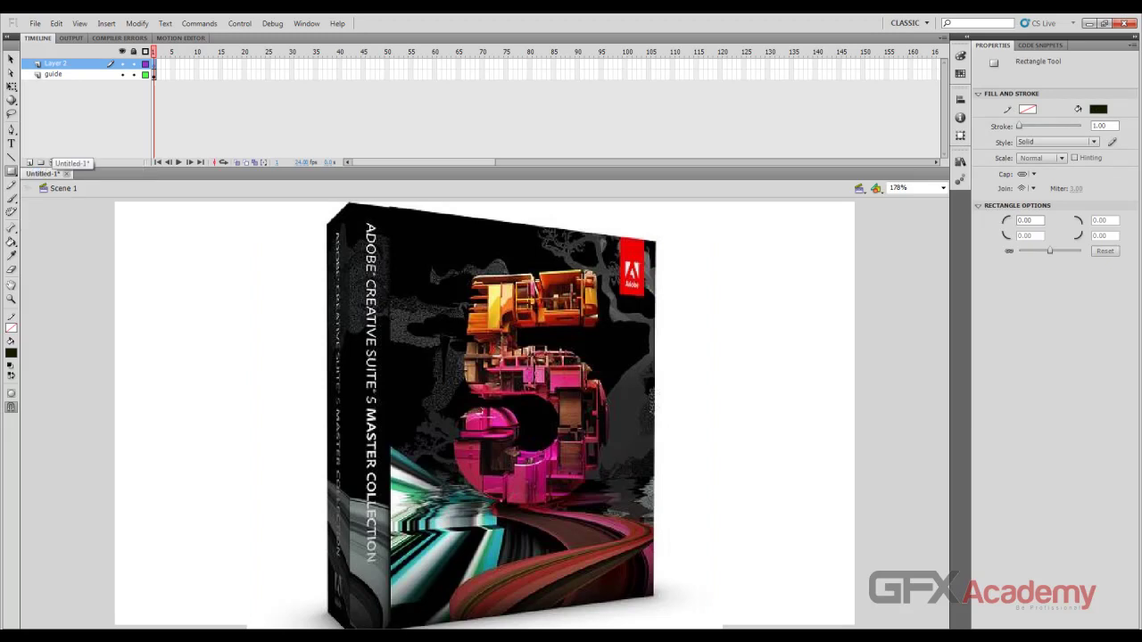
{"action": "left_click_drag", "start_coordinate": [346, 628], "coordinate": [652, 200]}
{"action": "key", "text": "v"}
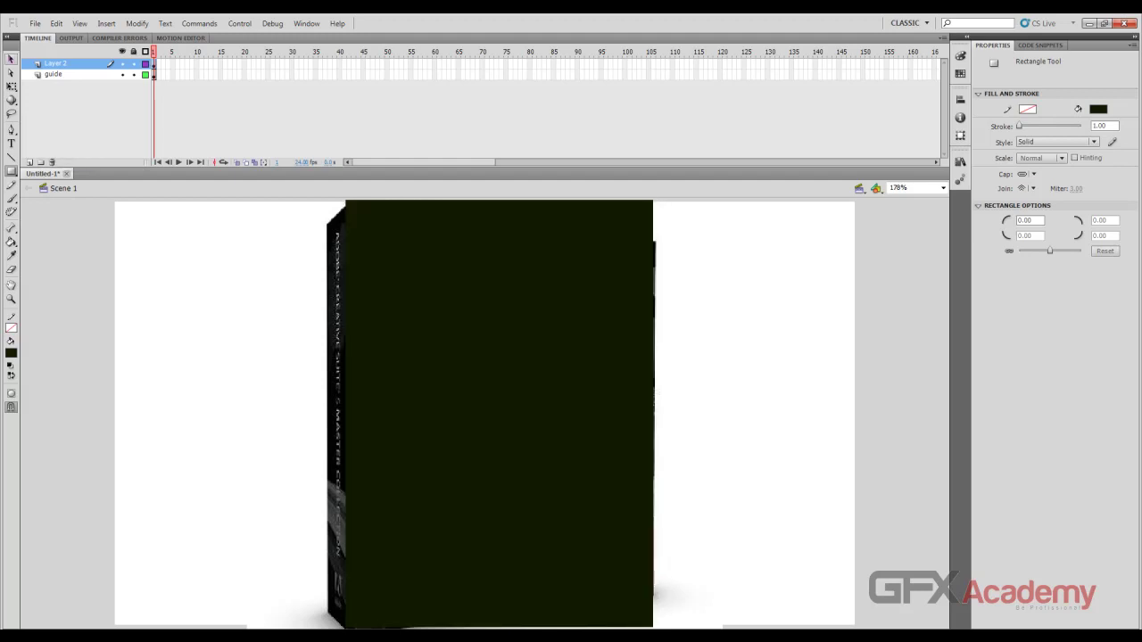
Show Layer 2 as outlines, fit the rectangle's corners to the box's front face, and restore the filled view
{"action": "left_click", "coordinate": [146, 64]}
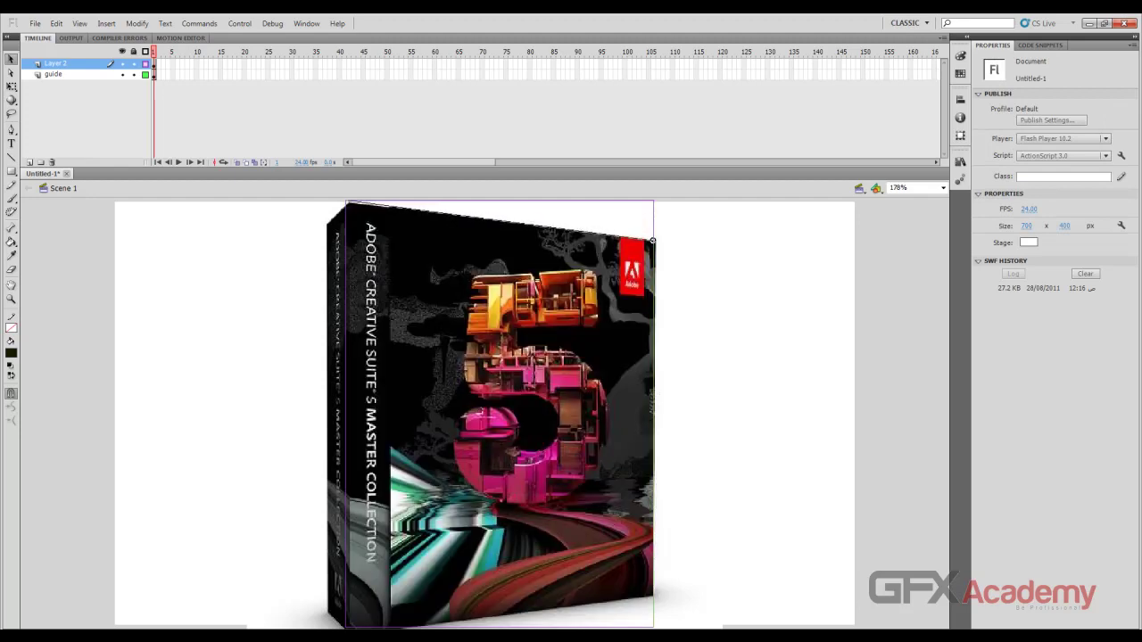
{"action": "left_click_drag", "start_coordinate": [653, 240], "coordinate": [656, 241]}
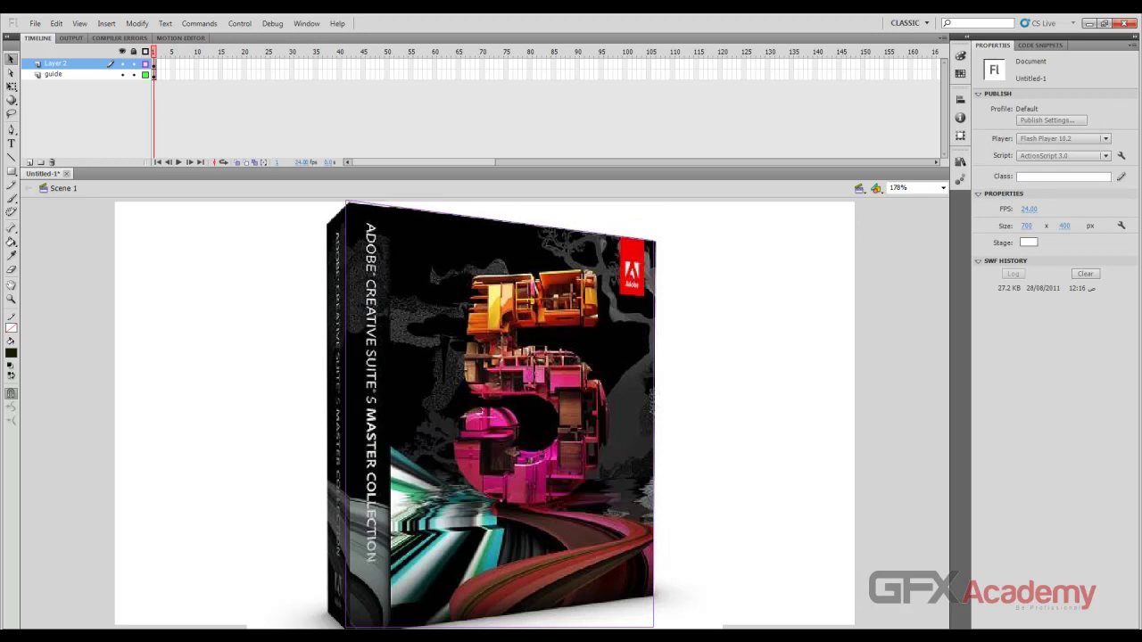
{"action": "left_click_drag", "start_coordinate": [653, 628], "coordinate": [654, 600]}
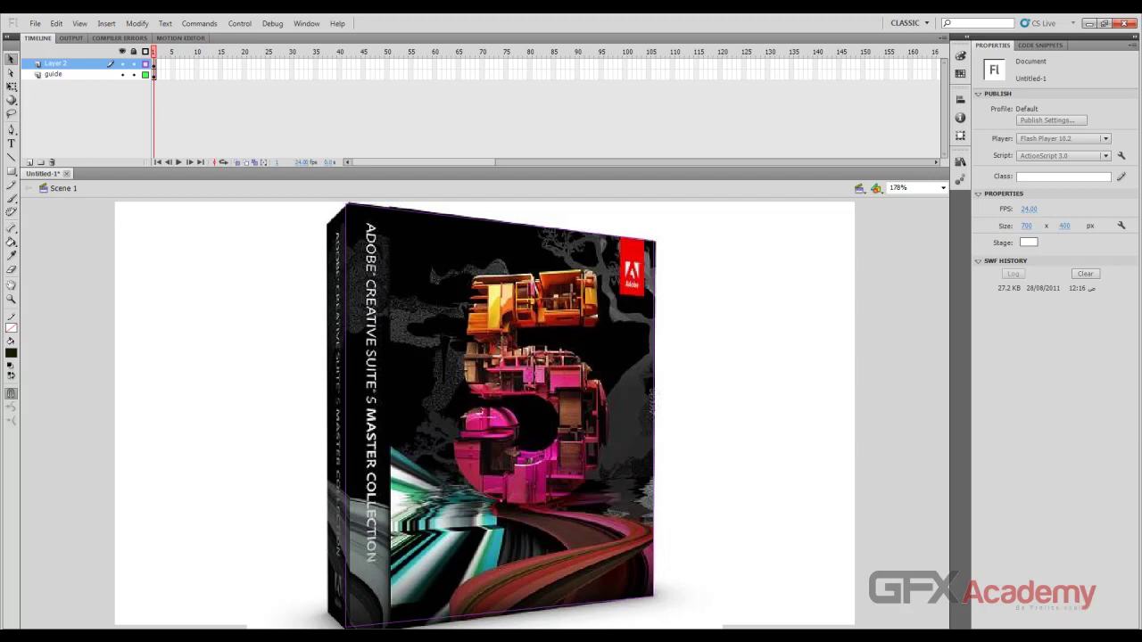
{"action": "left_click", "coordinate": [146, 65]}
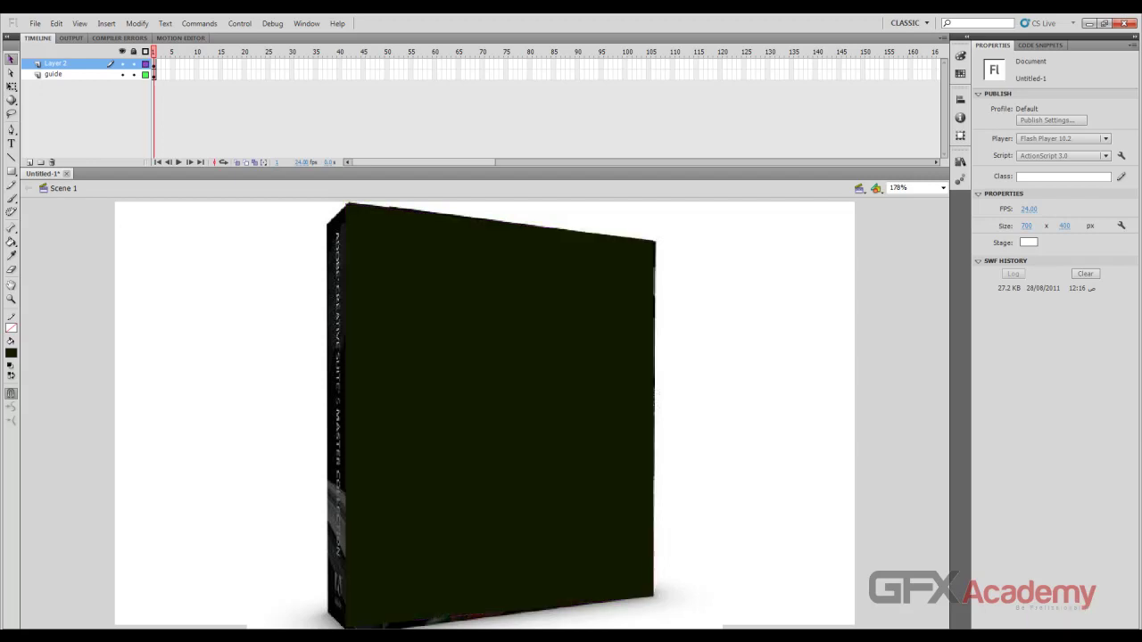
{"action": "left_click", "coordinate": [500, 415]}
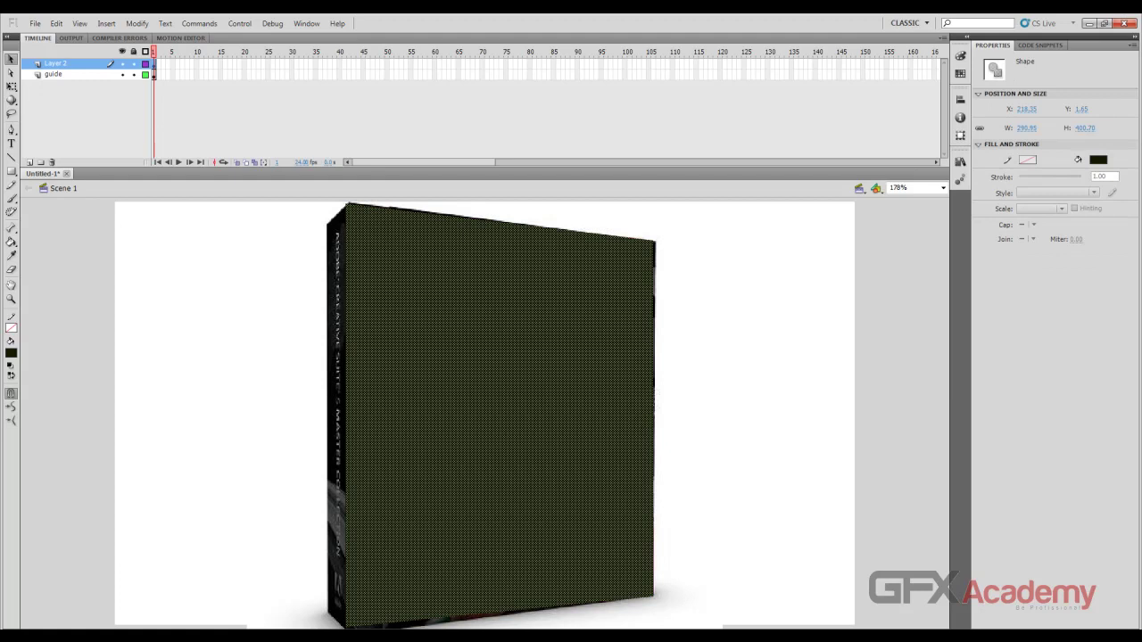
Convert the image layer named guide into a Guide layer and test the movie
{"action": "left_click", "coordinate": [56, 74]}
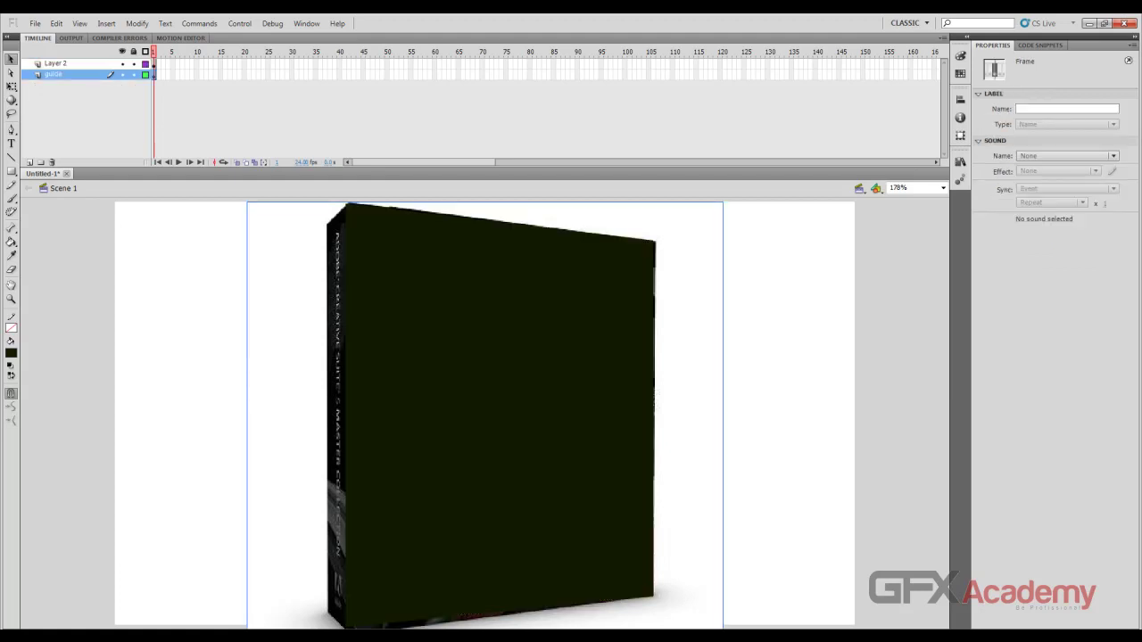
{"action": "key", "text": "Escape"}
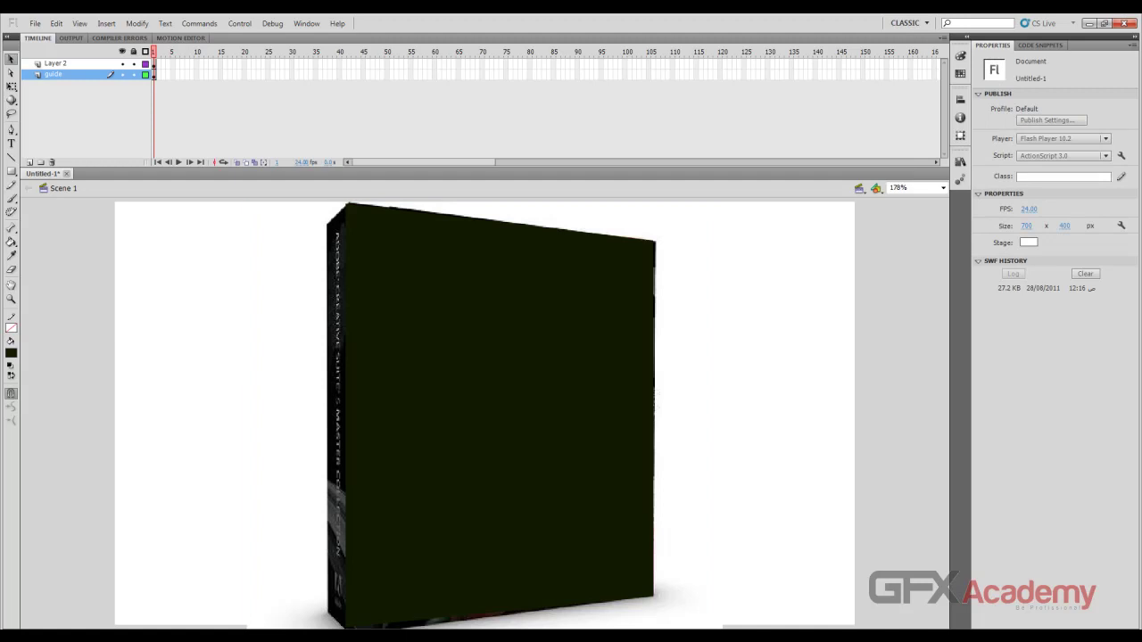
{"action": "right_click", "coordinate": [67, 74]}
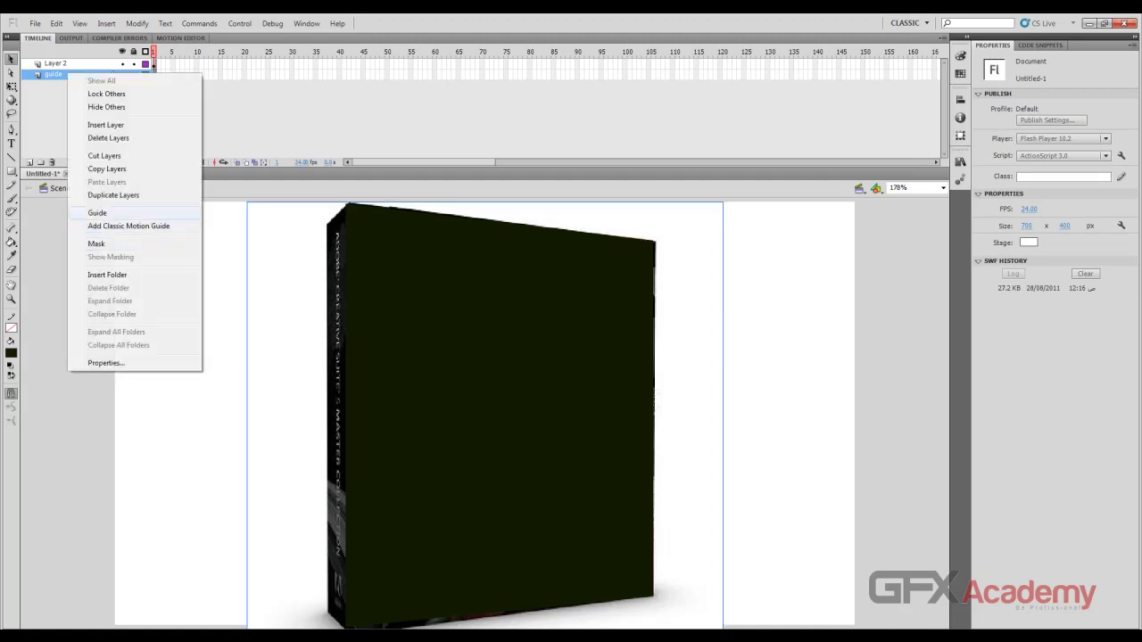
{"action": "left_click", "coordinate": [98, 213]}
{"action": "left_click", "coordinate": [82, 259]}
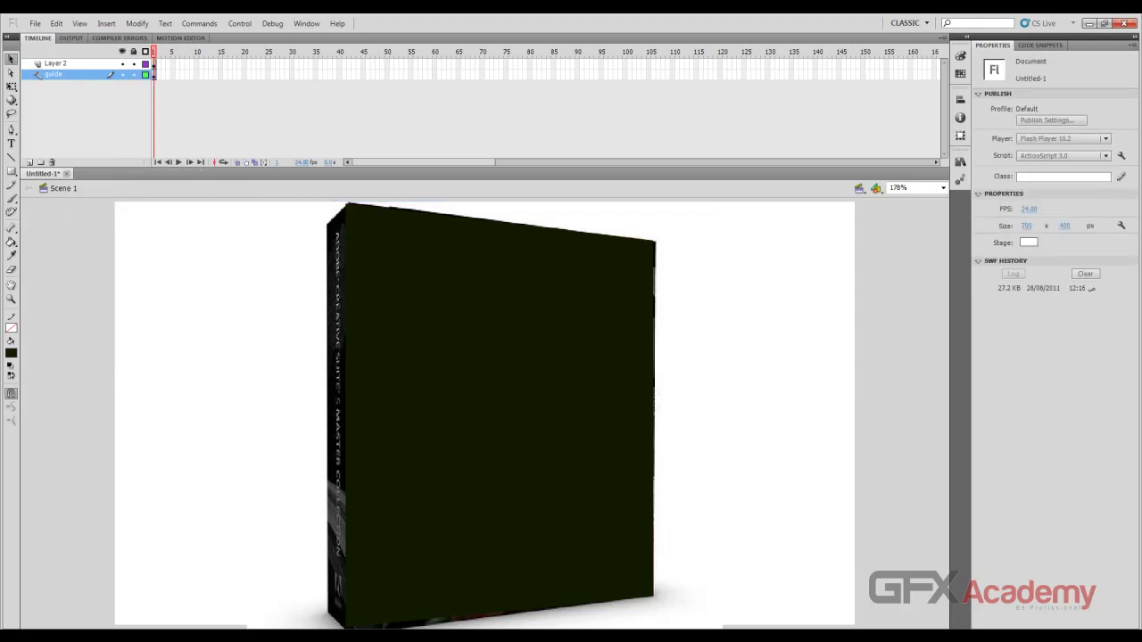
{"action": "key", "text": "ctrl+Return"}
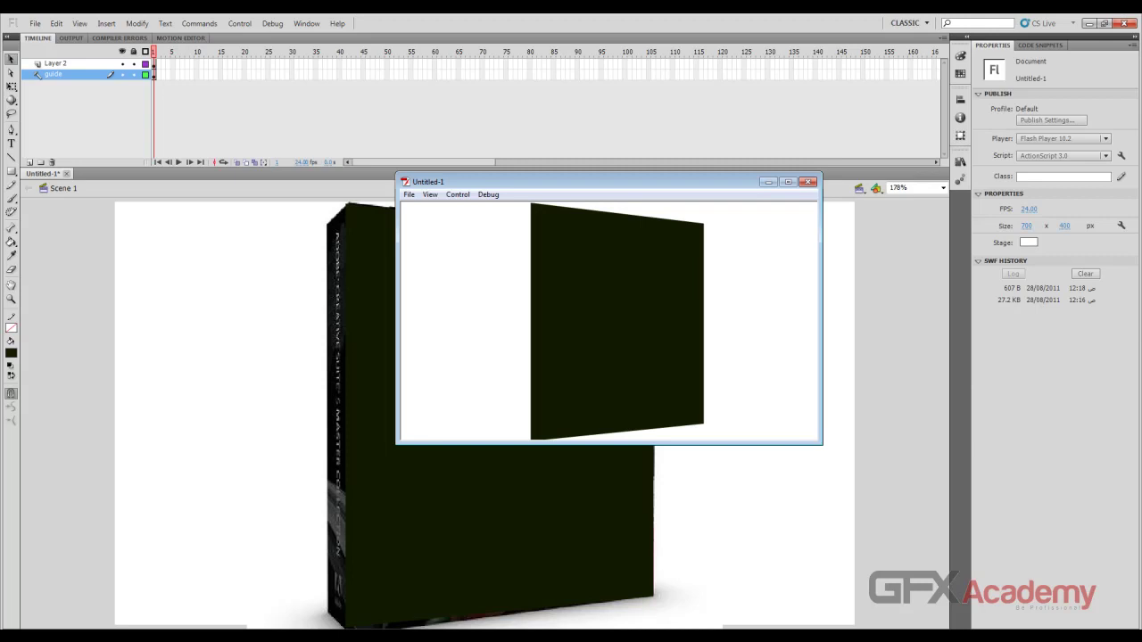
{"action": "key", "text": "ctrl+w"}
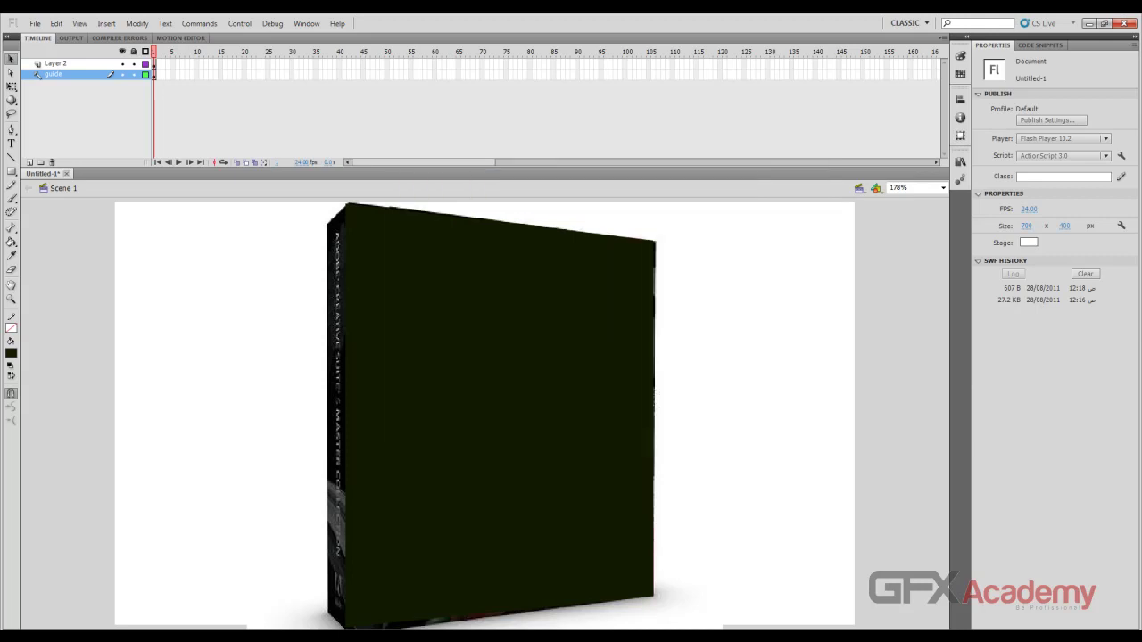
Shift the dark front-face shape slightly right to X about 220, and make the guide layer active with nothing selected
{"action": "mouse_move", "coordinate": [461, 316]}
{"action": "left_mouse_down"}
{"action": "mouse_move", "coordinate": [673, 317]}
{"action": "mouse_move", "coordinate": [454, 312]}
{"action": "left_mouse_up"}
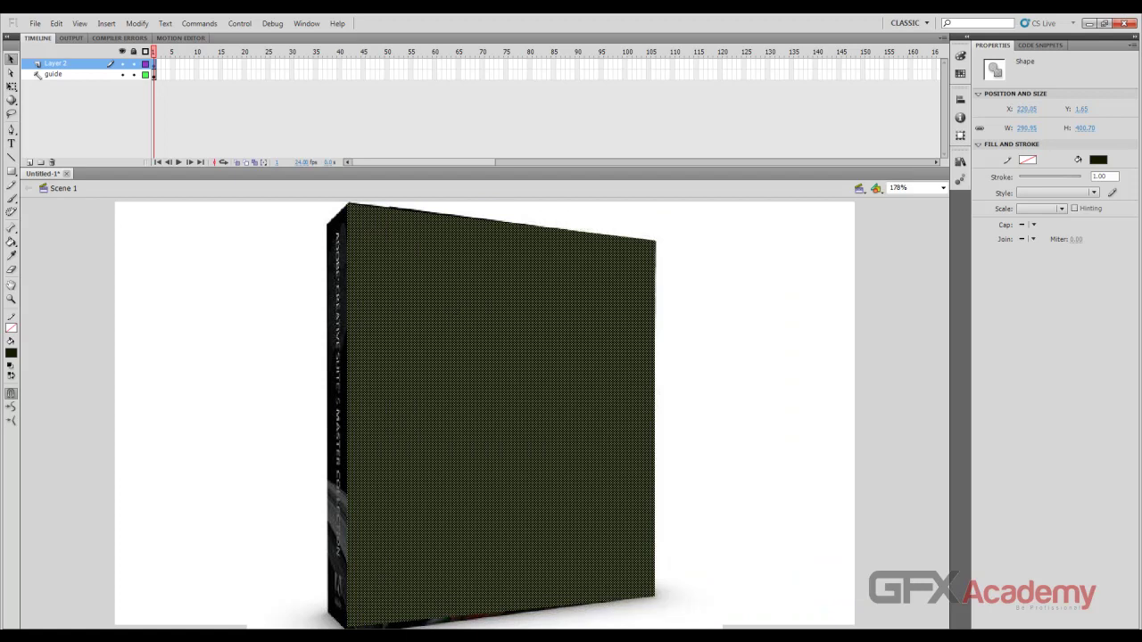
{"action": "left_click", "coordinate": [55, 74]}
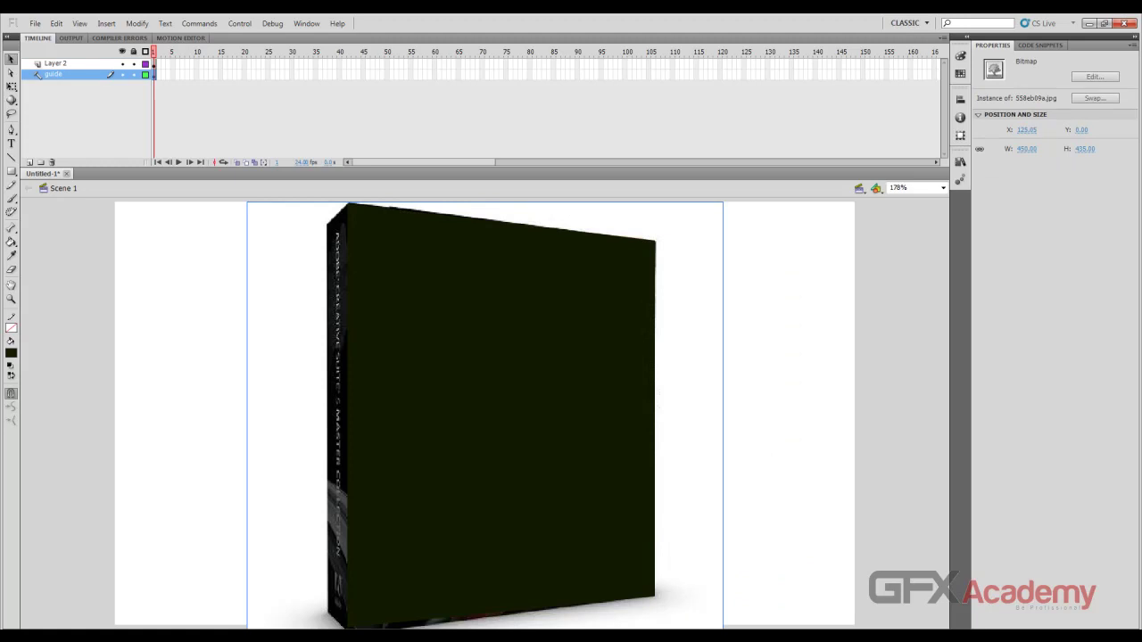
{"action": "key", "text": "Escape"}
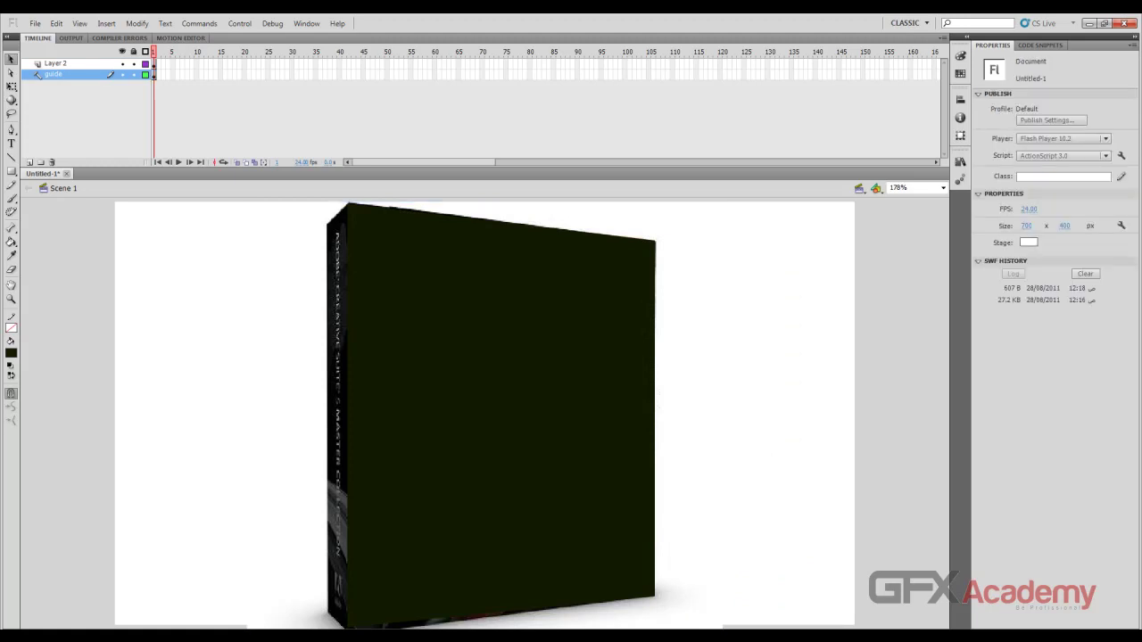